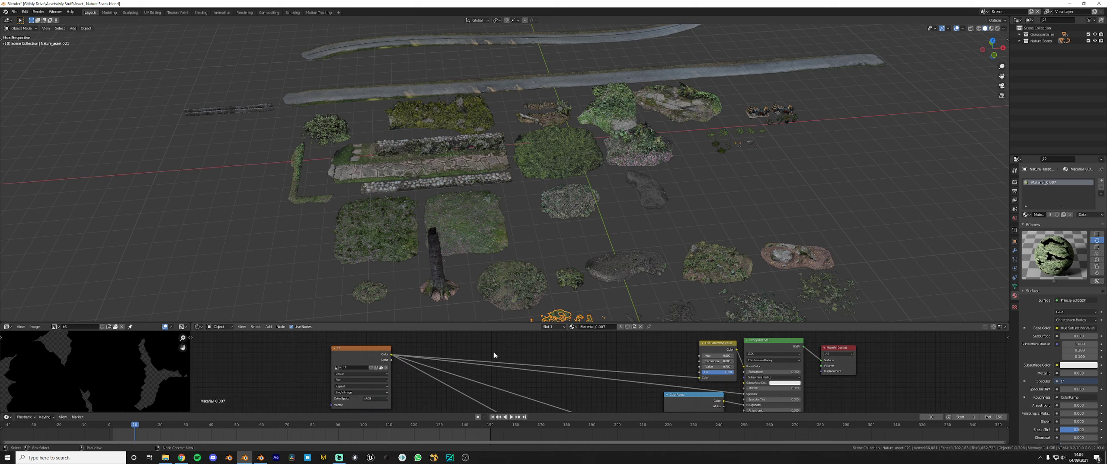
# Look over the collection of scanned nature assets from different angles and slightly enlarge the 3D viewport
pyautogui.scroll(-5, 689, 275)
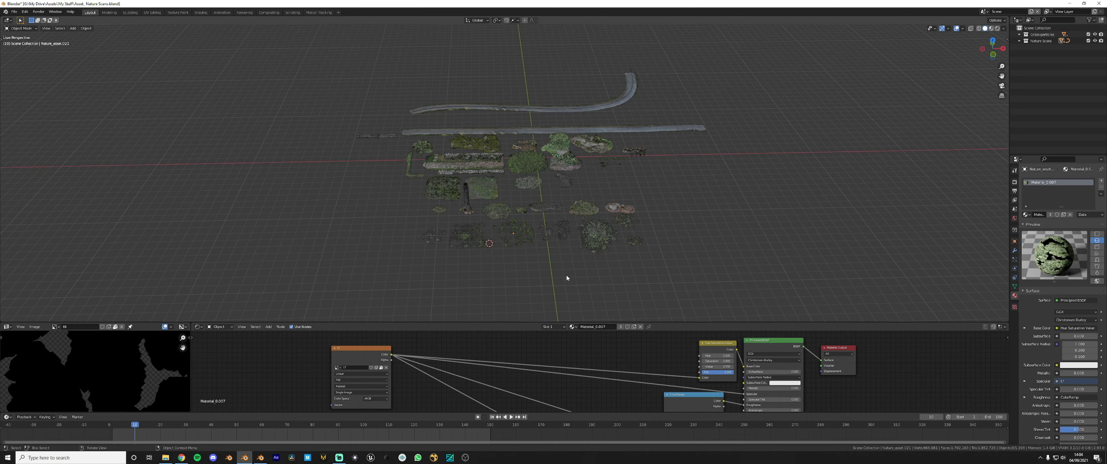
pyautogui.moveTo(566, 275); pyautogui.dragTo(530, 310, button='middle')
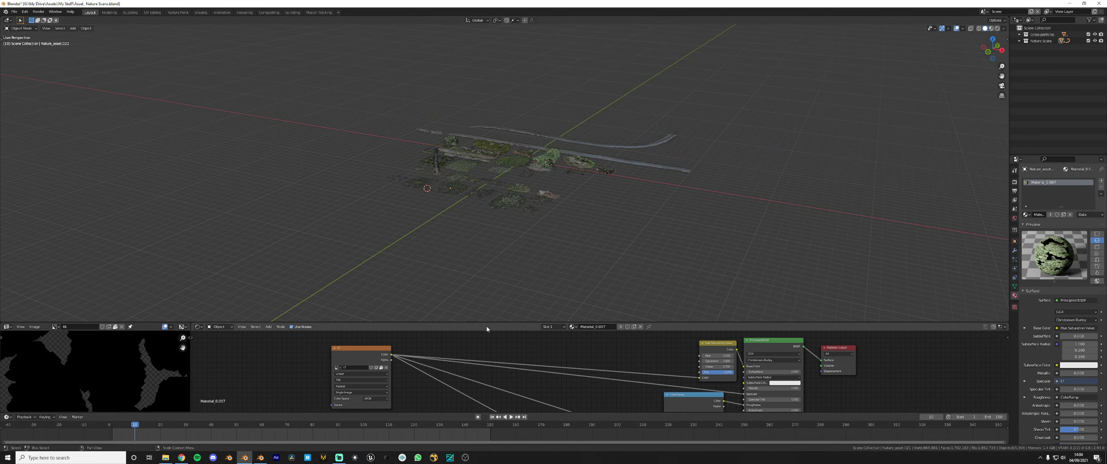
pyautogui.moveTo(492, 323); pyautogui.dragTo(491, 341)
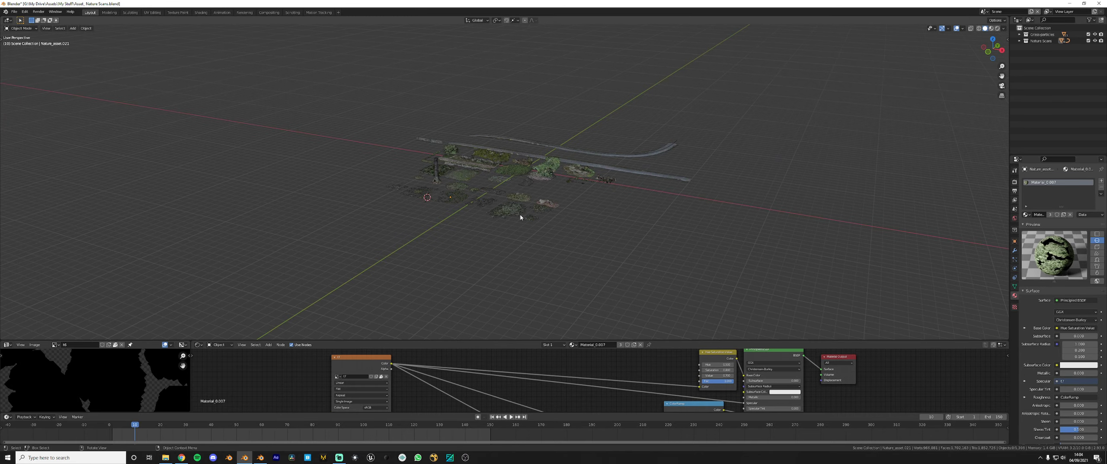
pyautogui.scroll(5, 554, 226)
pyautogui.moveTo(574, 259); pyautogui.dragTo(568, 255, button='middle')
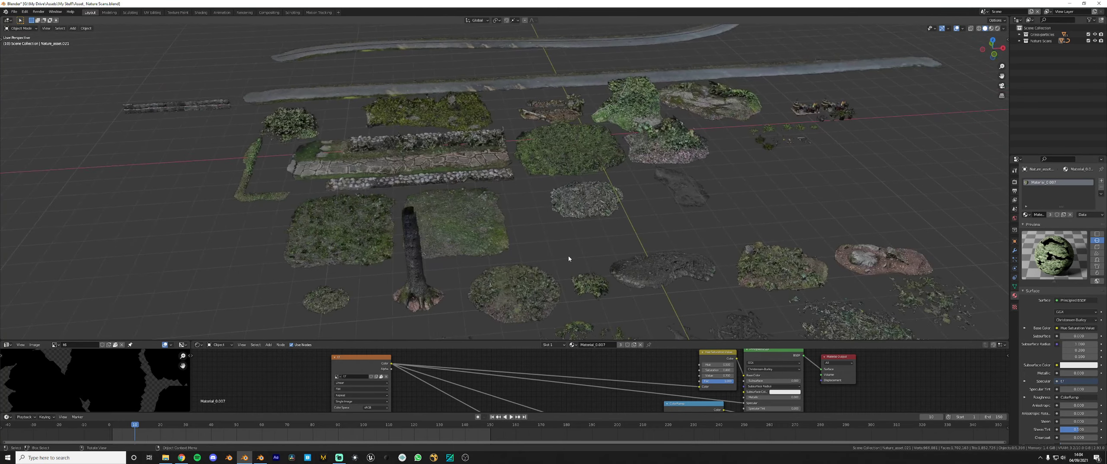
pyautogui.moveTo(656, 340); pyautogui.dragTo(653, 330)
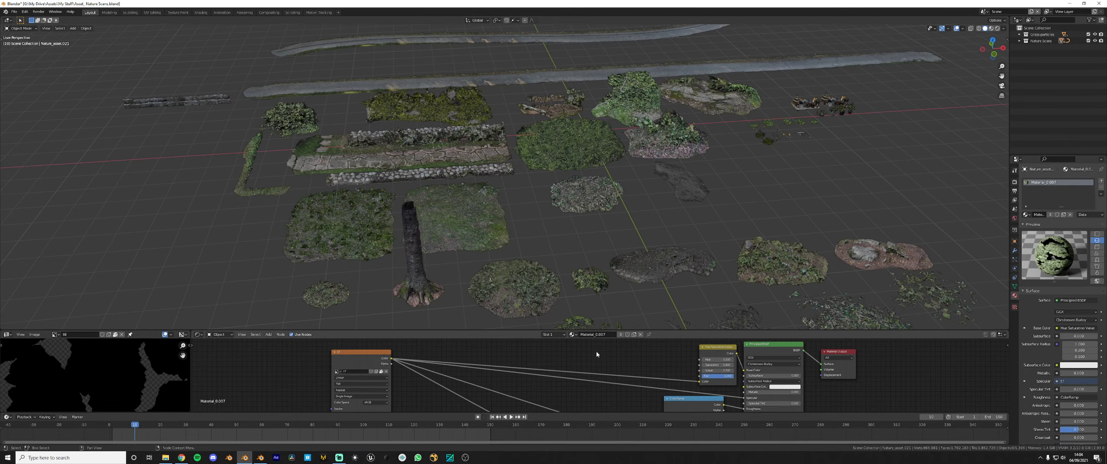
pyautogui.moveTo(562, 261); pyautogui.dragTo(512, 249, button='middle')
# Select the flat grass patch behind the tree trunk and examine it and the surrounding scans up close and from afar
pyautogui.click(600, 237)
pyautogui.scroll(3, 506, 247)
pyautogui.scroll(4, 709, 261)
pyautogui.keyDown('shift'); pyautogui.moveTo(409, 230); pyautogui.dragTo(600, 235, button='middle'); pyautogui.keyUp('shift')
pyautogui.scroll(4, 602, 237)
pyautogui.scroll(-12, 578, 211)
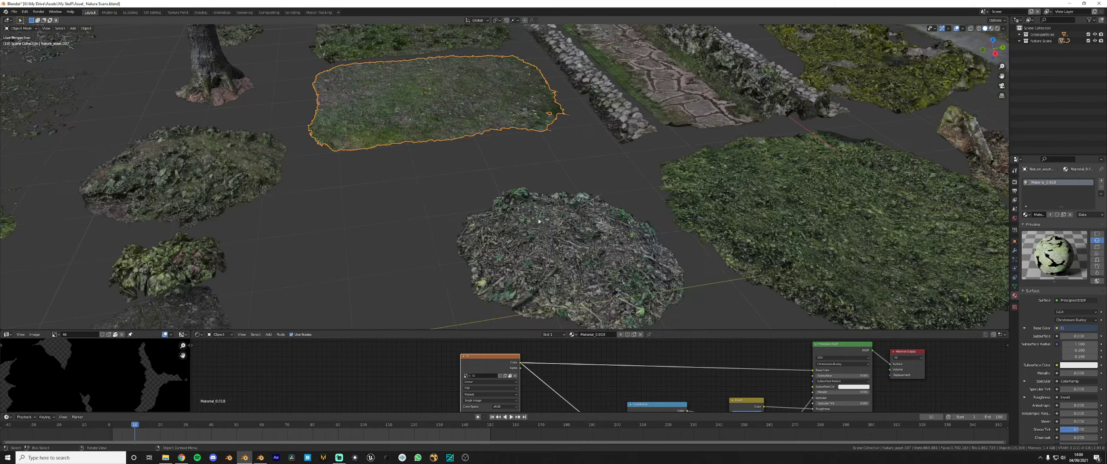
pyautogui.moveTo(510, 214); pyautogui.dragTo(599, 224, button='middle')
pyautogui.scroll(-1, 595, 224)
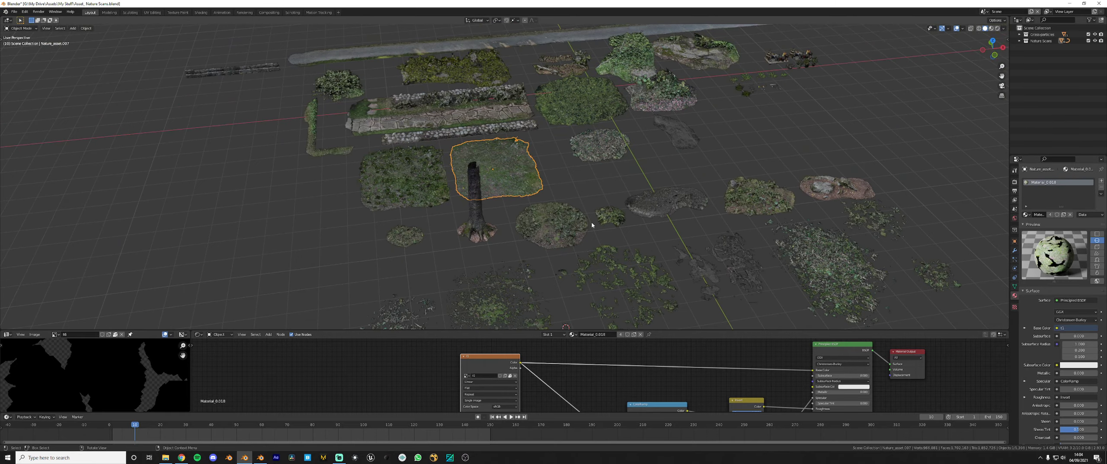
pyautogui.scroll(4, 592, 222)
pyautogui.moveTo(515, 224); pyautogui.dragTo(589, 240, button='middle')
pyautogui.scroll(2, 558, 235)
pyautogui.scroll(-4, 559, 214)
pyautogui.scroll(2, 564, 214)
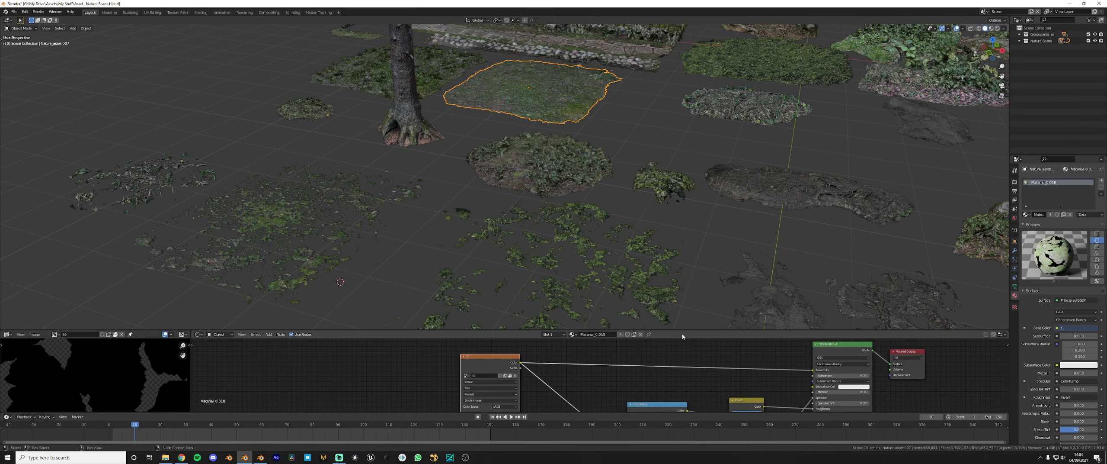
pyautogui.scroll(-3, 684, 283)
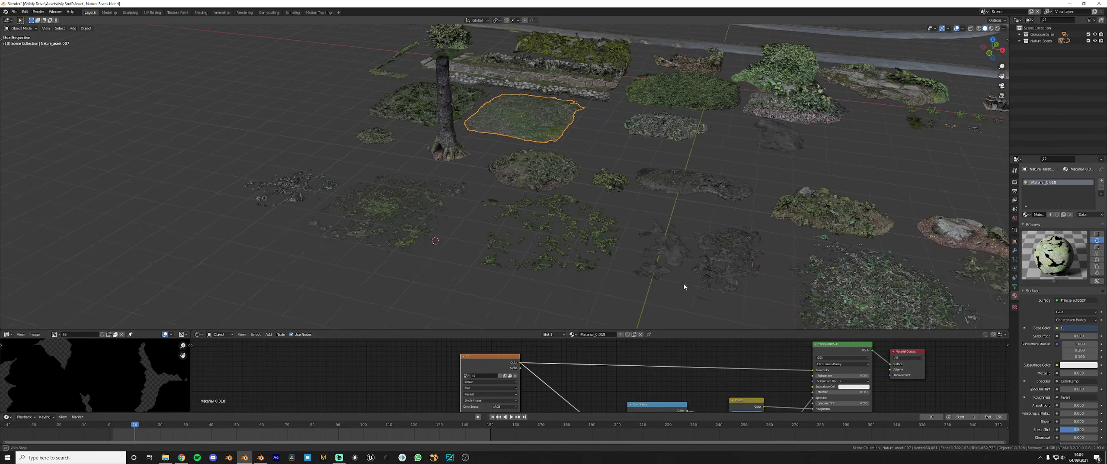
pyautogui.moveTo(683, 282); pyautogui.dragTo(694, 285, button='middle')
pyautogui.scroll(-3, 608, 276)
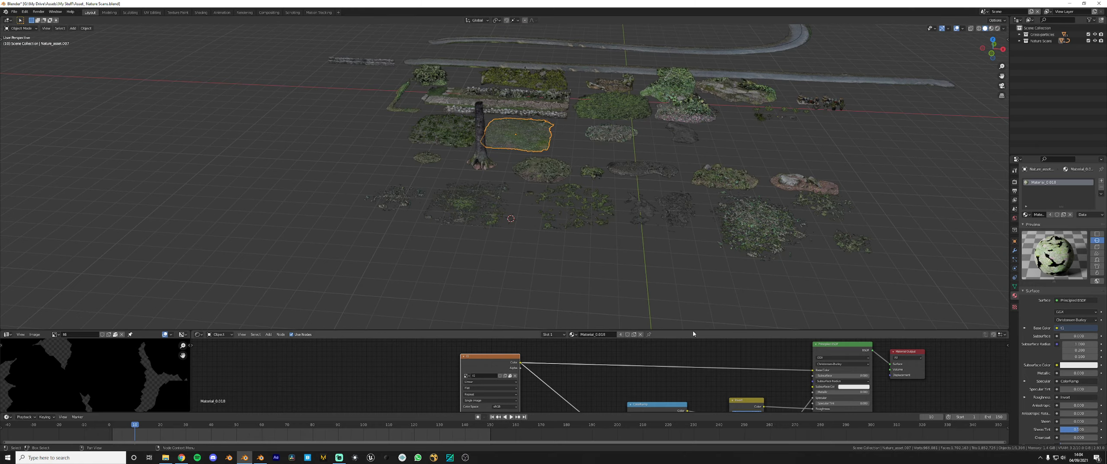
# Enlarge the 3D viewport over the node editor and check the selected grass patch's mesh in Edit Mode
pyautogui.moveTo(694, 330); pyautogui.dragTo(691, 377)
pyautogui.moveTo(540, 282); pyautogui.dragTo(568, 269, button='middle')
pyautogui.scroll(2, 564, 263)
pyautogui.scroll(-3, 597, 292)
pyautogui.scroll(4, 568, 268)
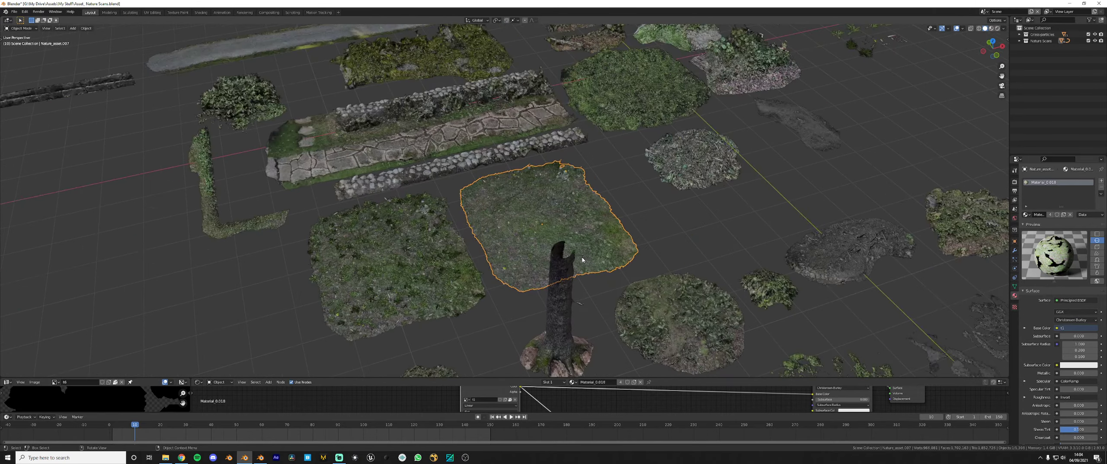
pyautogui.press('g')
pyautogui.rightClick(606, 268)
pyautogui.press('Tab')
pyautogui.press('Tab')
# Select the dense scattered-leaf scan in front of the rock scans and check its mesh in Edit Mode
pyautogui.scroll(-4, 674, 288)
pyautogui.moveTo(674, 288); pyautogui.dragTo(569, 280, button='middle')
pyautogui.click(550, 252)
pyautogui.scroll(4, 551, 255)
pyautogui.press('Tab')
pyautogui.press('Tab')
pyautogui.scroll(-4, 551, 260)
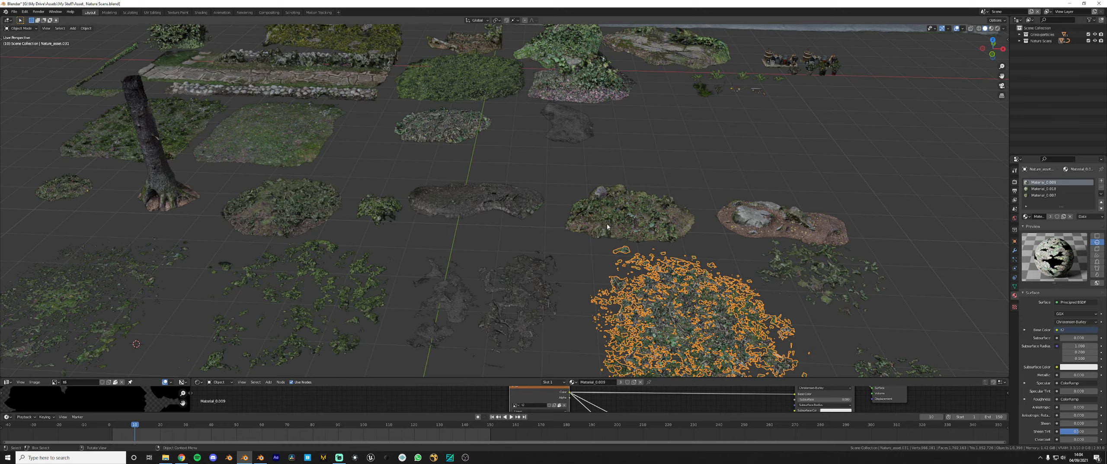
# Try decimating the entire mesh of the rock and leaf-litter ground scan by lowering the Decimate Geometry ratio
pyautogui.scroll(2, 735, 219)
pyautogui.keyDown('shift'); pyautogui.moveTo(754, 217); pyautogui.dragTo(585, 211, button='middle'); pyautogui.keyUp('shift')
pyautogui.moveTo(713, 248); pyautogui.dragTo(612, 226, button='middle')
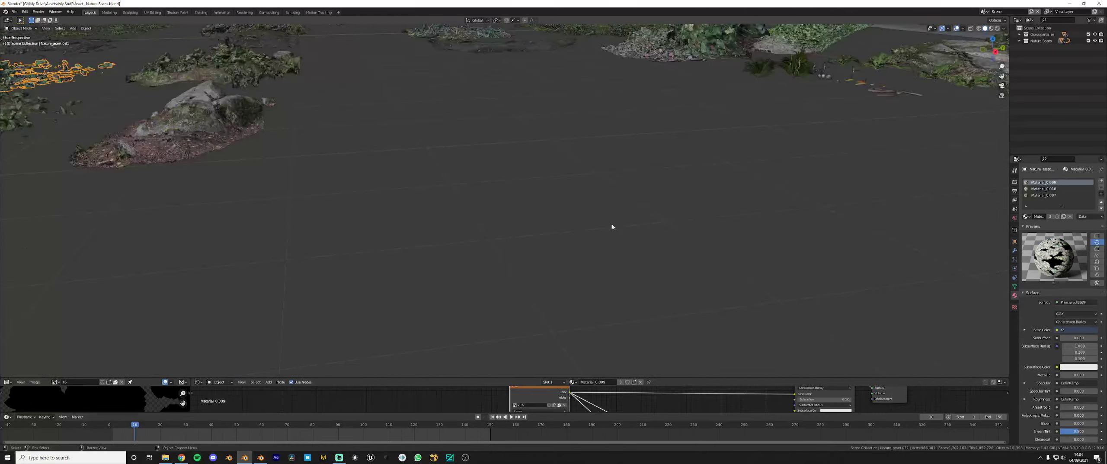
pyautogui.keyDown('shift'); pyautogui.moveTo(484, 173); pyautogui.dragTo(585, 208, button='middle'); pyautogui.keyUp('shift')
pyautogui.scroll(2, 541, 230)
pyautogui.keyDown('shift'); pyautogui.moveTo(457, 236); pyautogui.dragTo(580, 211, button='middle'); pyautogui.keyUp('shift')
pyautogui.scroll(1, 526, 277)
pyautogui.click(526, 277)
pyautogui.press('Tab')
pyautogui.press('a')
pyautogui.scroll(6, 580, 193)
pyautogui.scroll(-2, 582, 201)
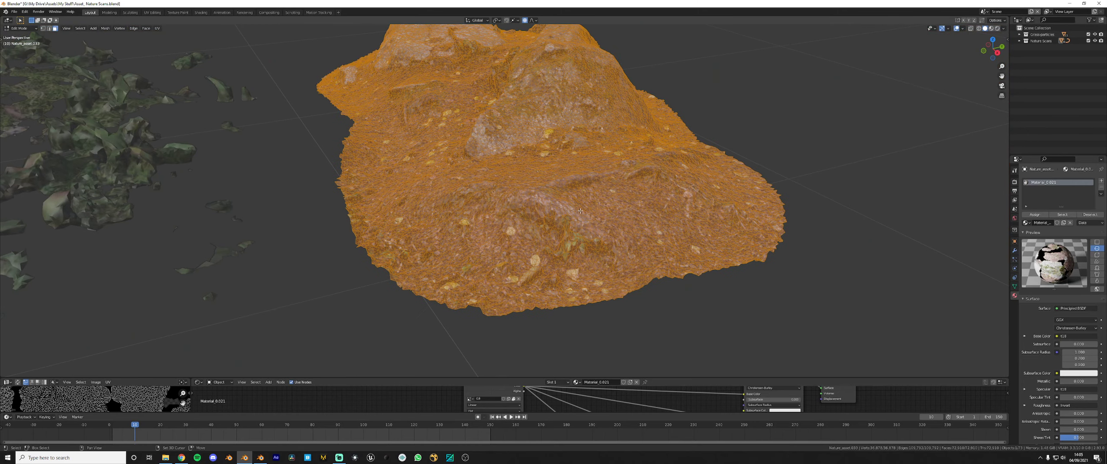
pyautogui.click(105, 28)
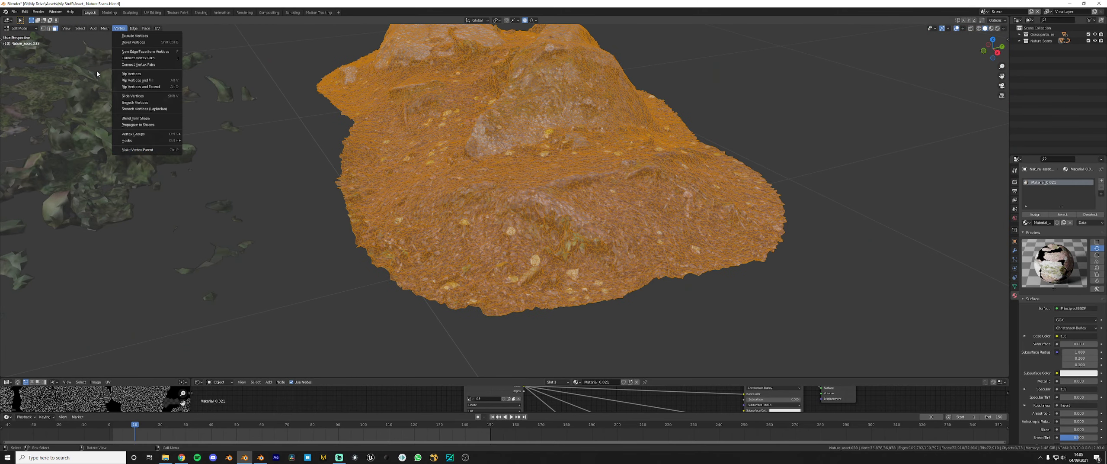
pyautogui.moveTo(118, 171)
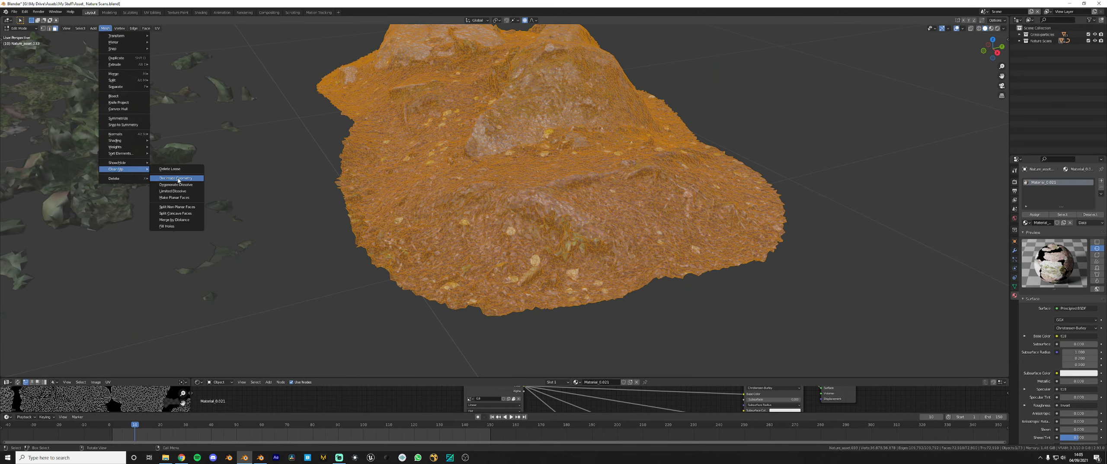
pyautogui.click(177, 178)
pyautogui.click(4, 371)
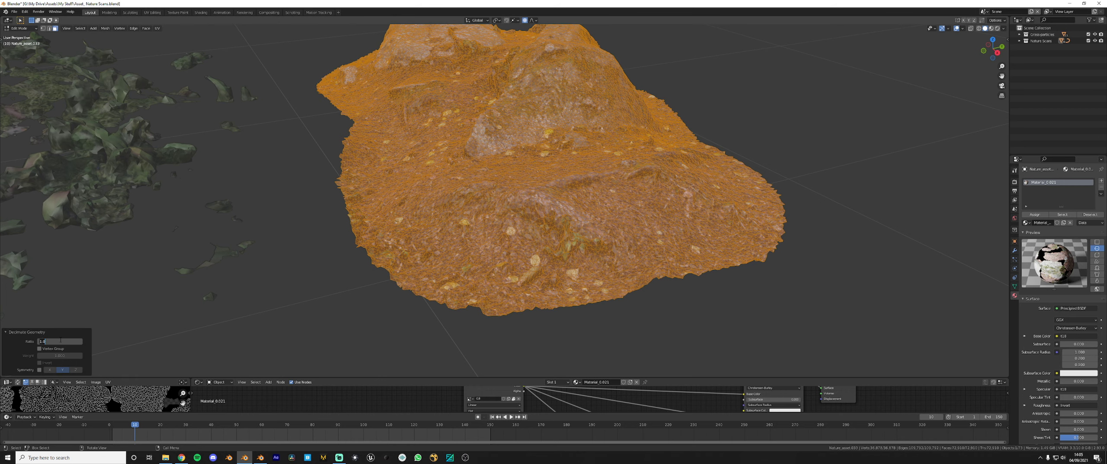
pyautogui.press('Return')
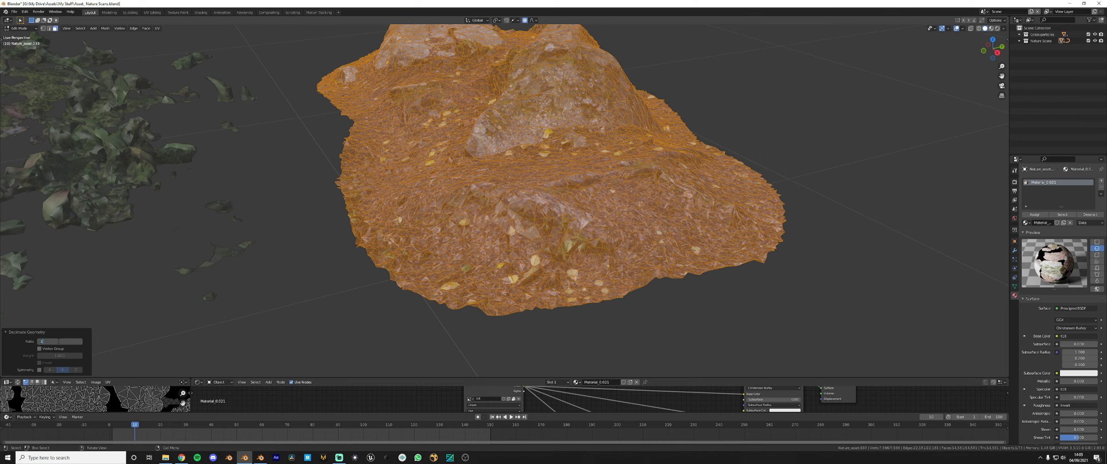
pyautogui.press('Return')
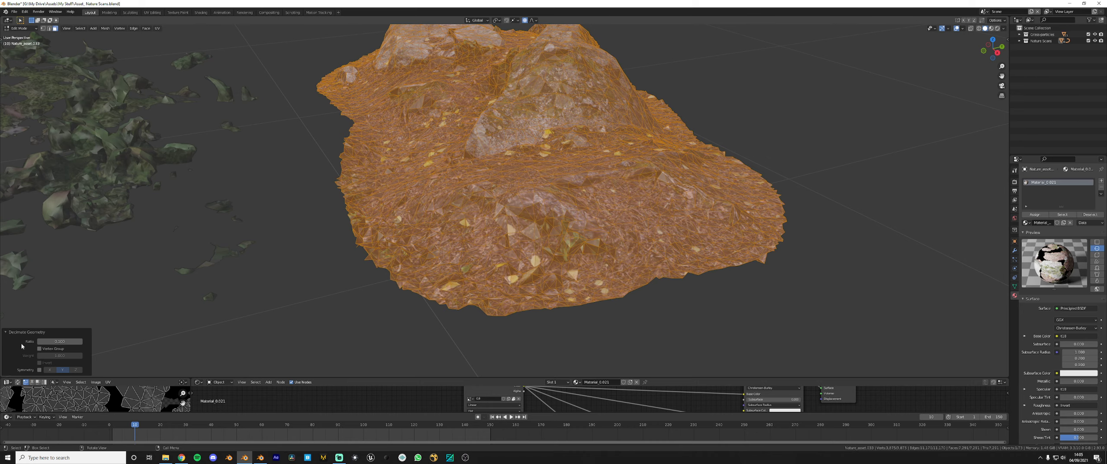
pyautogui.click(18, 332)
pyautogui.press('Tab')
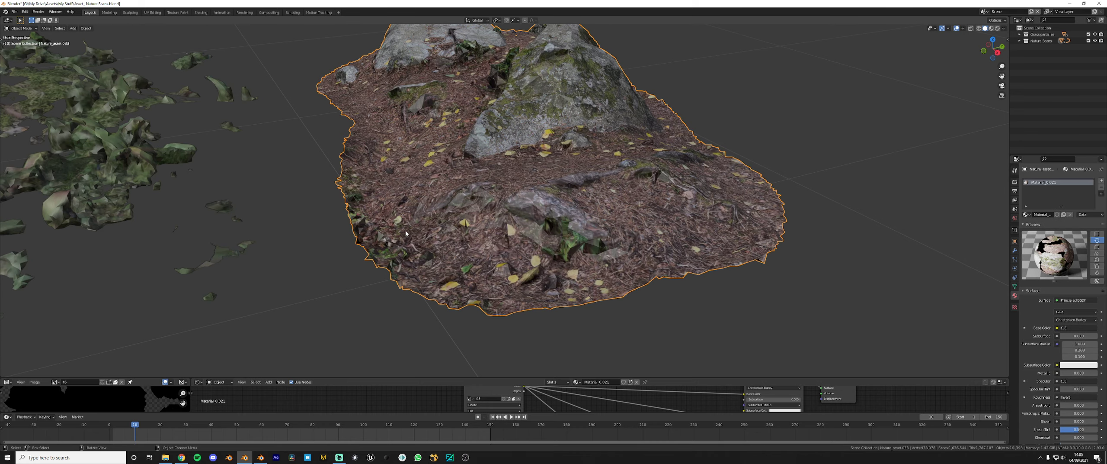
# Inspect the decimated ground scan's surface up close, then undo the decimation
pyautogui.moveTo(784, 163); pyautogui.dragTo(605, 197, button='middle')
pyautogui.scroll(10, 543, 240)
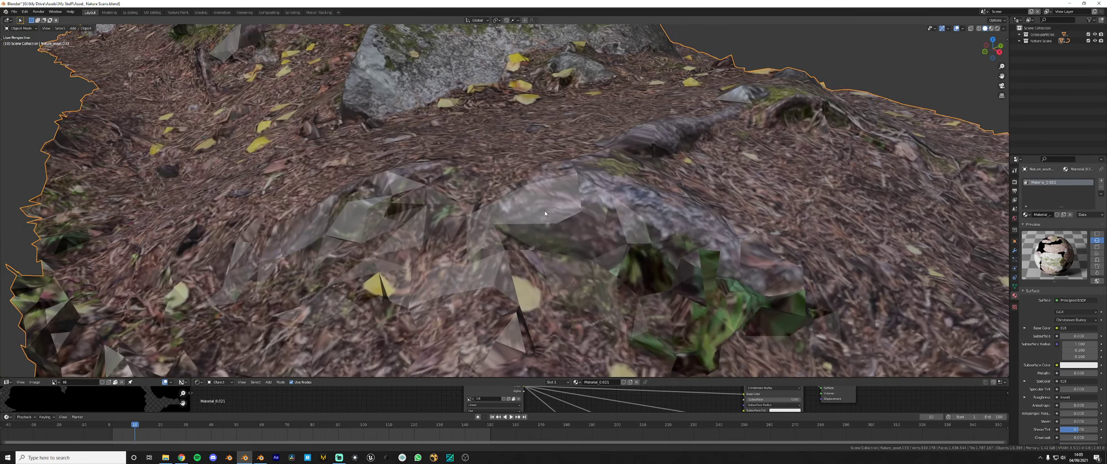
pyautogui.moveTo(545, 210); pyautogui.dragTo(552, 214, button='middle')
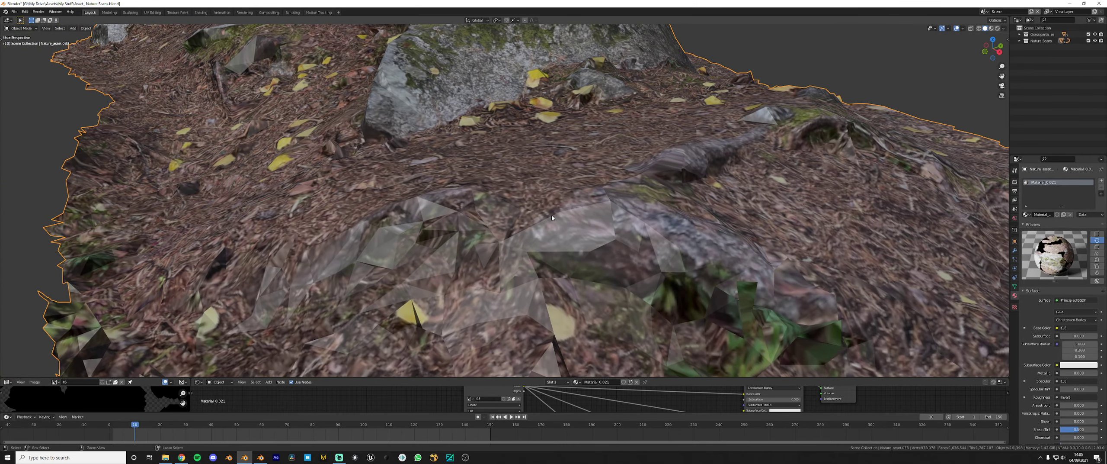
pyautogui.hotkey('ctrl', 'z')
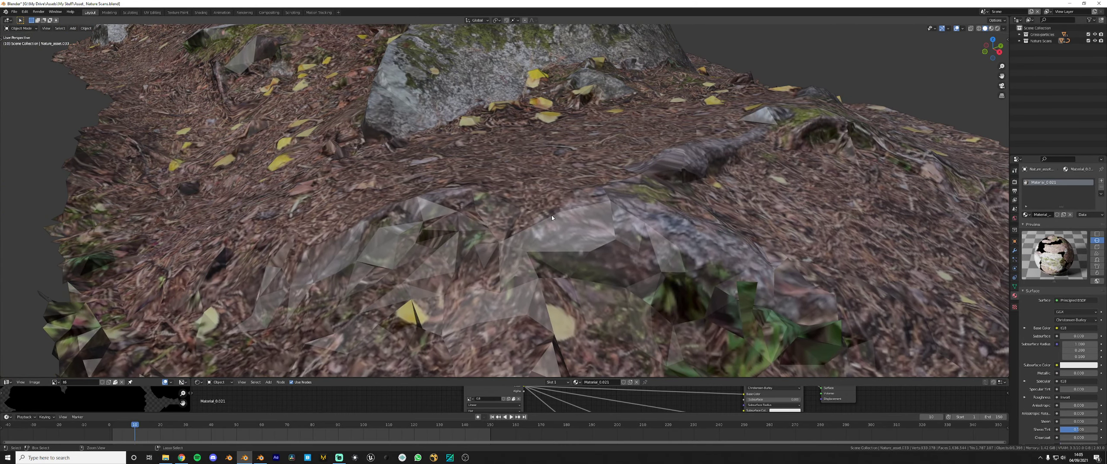
pyautogui.hotkey('ctrl', 'z')
pyautogui.scroll(-3, 552, 216)
pyautogui.press('Tab')
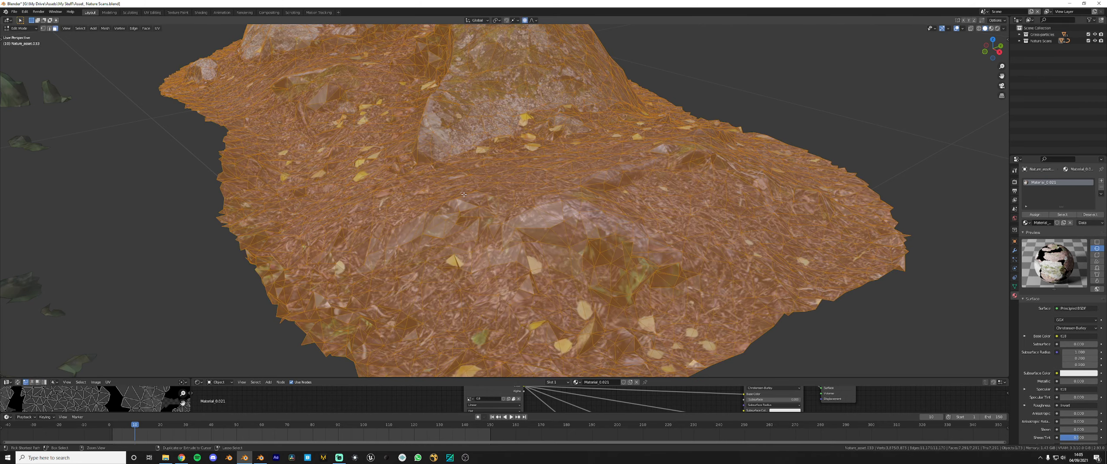
pyautogui.press('Tab')
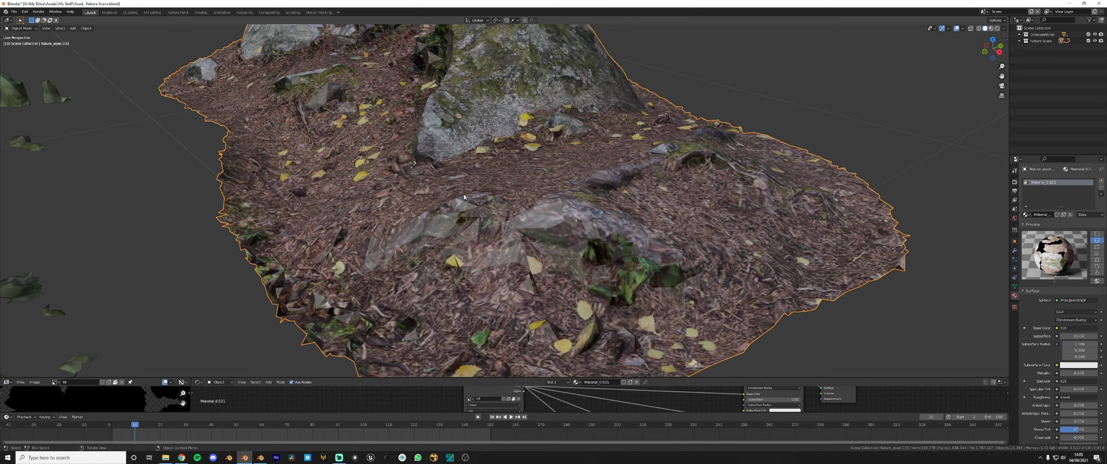
pyautogui.press('Tab')
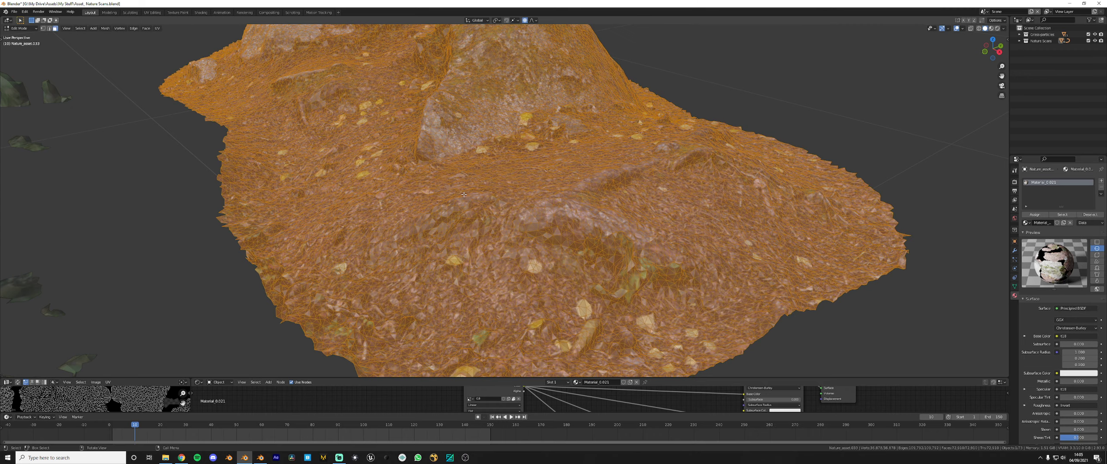
pyautogui.press('Tab')
# View the whole rock and leaf-litter scan and enlarge the node editor area
pyautogui.scroll(-5, 464, 194)
pyautogui.scroll(3, 463, 194)
pyautogui.moveTo(463, 194); pyautogui.dragTo(484, 217, button='middle')
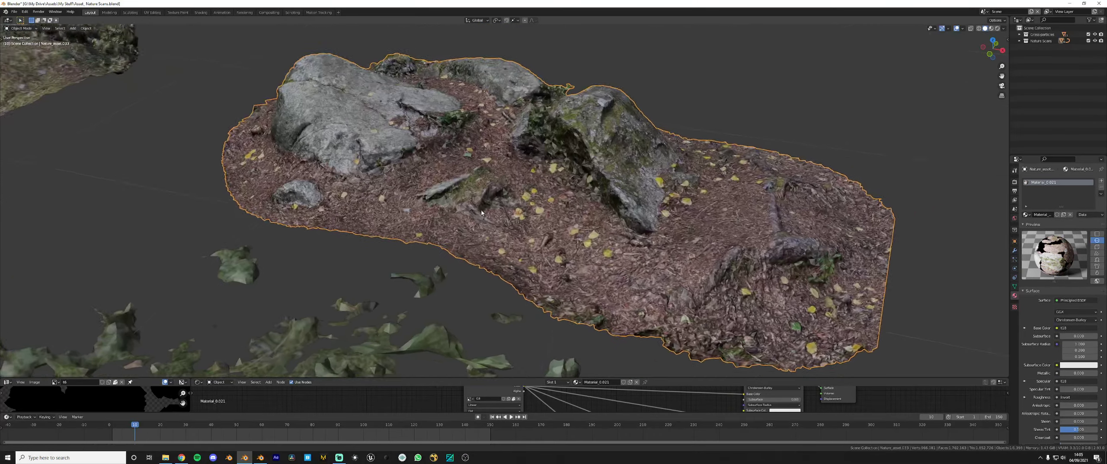
pyautogui.scroll(-8, 484, 218)
pyautogui.moveTo(677, 378); pyautogui.dragTo(677, 329)
pyautogui.scroll(-4, 563, 242)
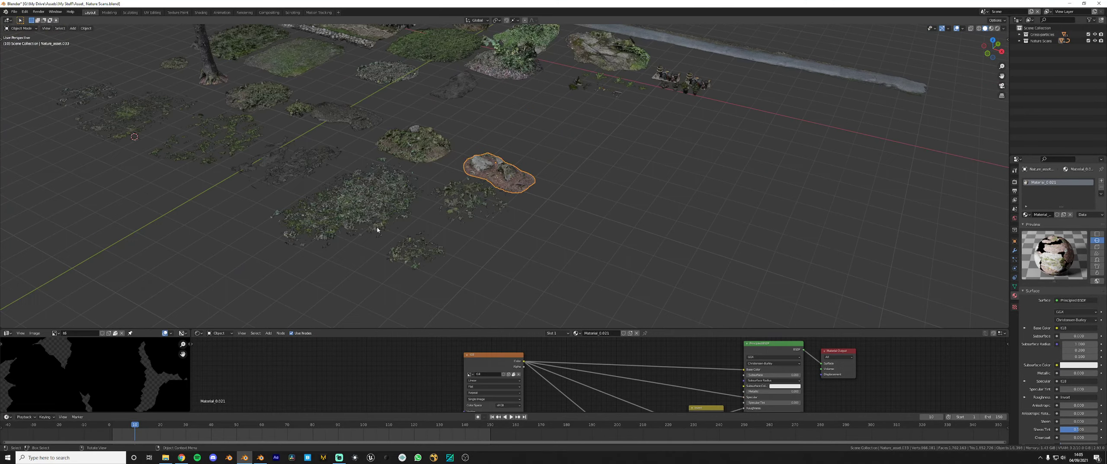
# Select the loose green leaf scatter near the tree trunk and examine its material nodes
pyautogui.moveTo(497, 253); pyautogui.dragTo(583, 266, button='middle')
pyautogui.click(466, 237)
pyautogui.scroll(-4, 598, 367)
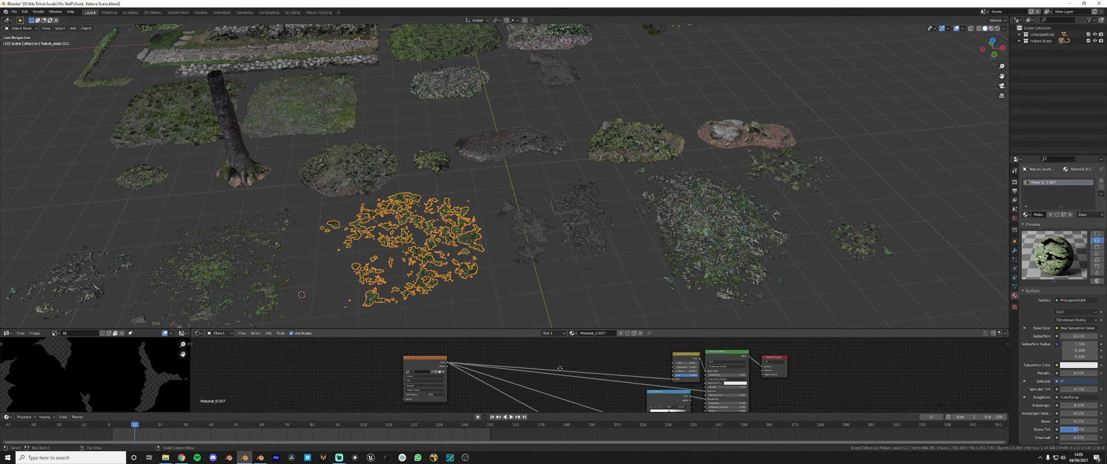
pyautogui.moveTo(593, 363); pyautogui.dragTo(703, 373, button='middle')
pyautogui.scroll(3, 768, 374)
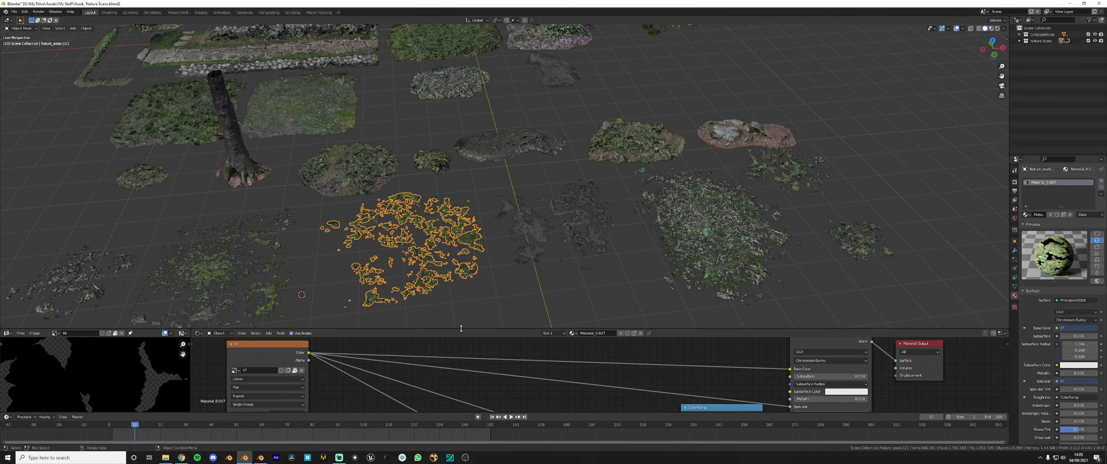
# Enlarge the 3D viewport and set the Cycles render device to CPU
pyautogui.moveTo(460, 329); pyautogui.dragTo(462, 349)
pyautogui.scroll(-4, 649, 178)
pyautogui.moveTo(557, 189); pyautogui.dragTo(592, 173, button='middle')
pyautogui.scroll(4, 572, 174)
pyautogui.keyDown('shift'); pyautogui.moveTo(506, 186); pyautogui.dragTo(590, 197, button='middle'); pyautogui.keyUp('shift')
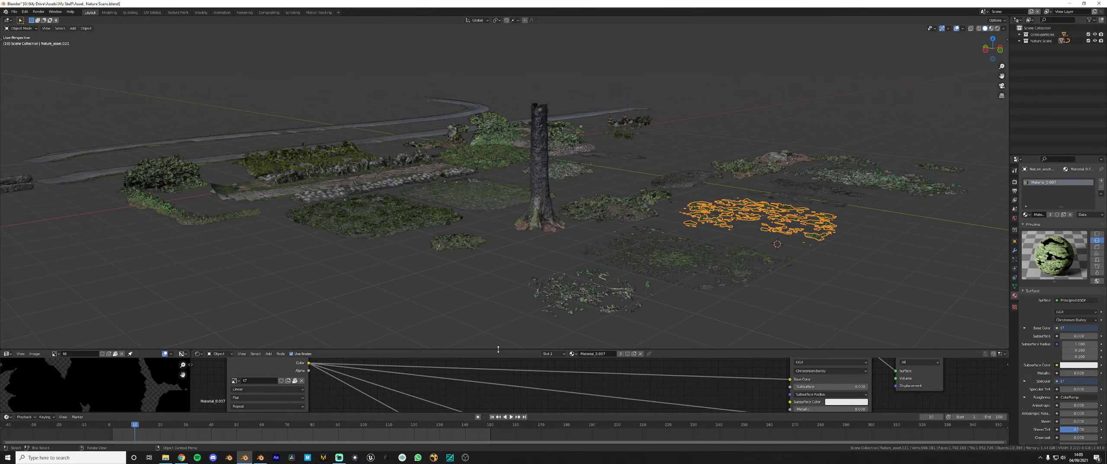
pyautogui.moveTo(497, 349); pyautogui.dragTo(498, 354)
pyautogui.moveTo(730, 235); pyautogui.dragTo(720, 256, button='middle')
pyautogui.click(1014, 182)
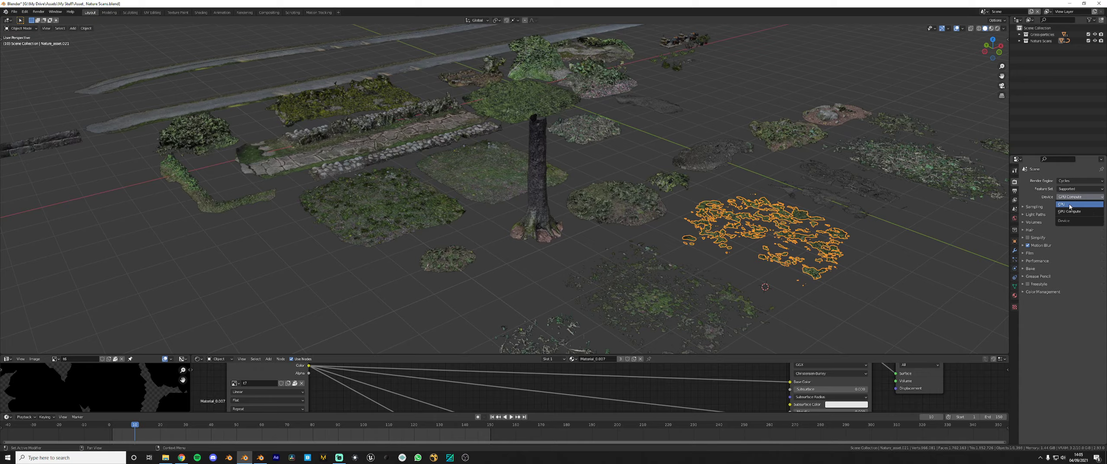
pyautogui.click(1070, 206)
# Frame the grass patches, stone path and tree trunk and show them in Rendered viewport shading
pyautogui.scroll(-3, 494, 195)
pyautogui.moveTo(494, 195); pyautogui.dragTo(566, 251, button='middle')
pyautogui.scroll(2, 563, 178)
pyautogui.scroll(-5, 591, 195)
pyautogui.scroll(5, 570, 190)
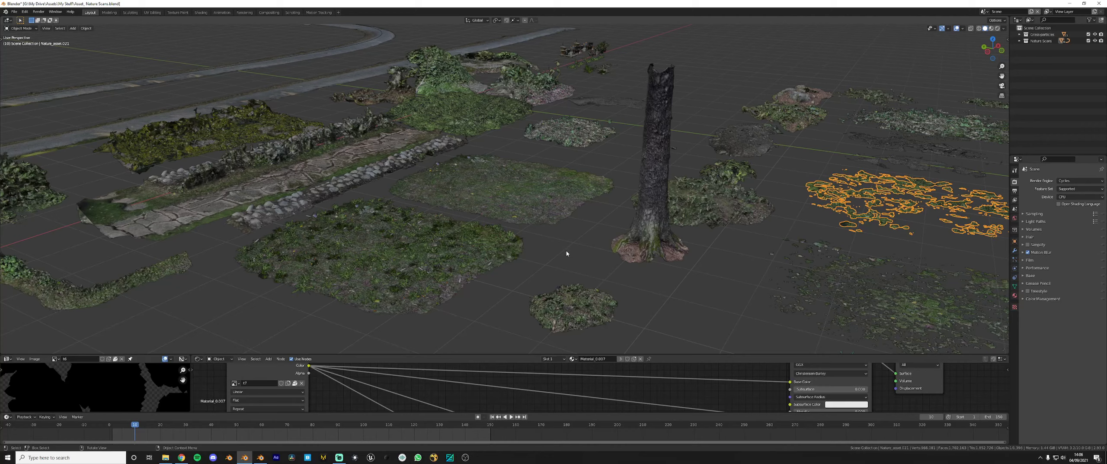
pyautogui.click(534, 207)
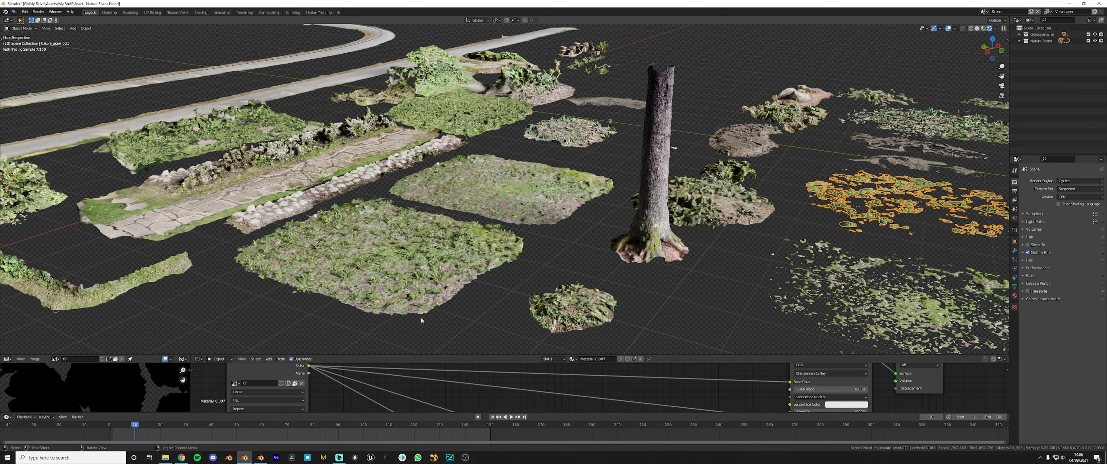
# Return the viewport to Solid shading and view the whole nature asset library
pyautogui.press('z')
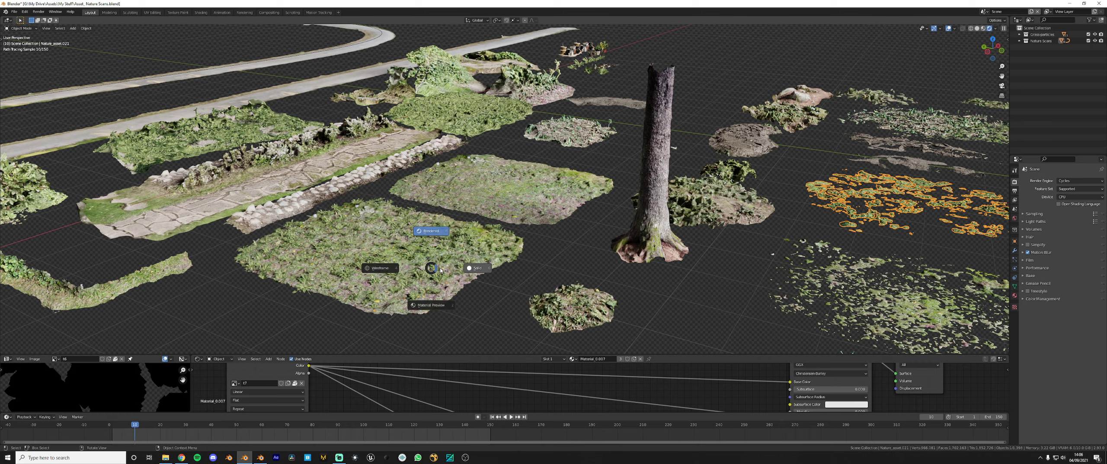
pyautogui.click(486, 271)
pyautogui.moveTo(485, 272)
pyautogui.mouseDown(button='middle')
pyautogui.moveTo(560, 280)
pyautogui.moveTo(502, 259)
pyautogui.moveTo(532, 264)
pyautogui.mouseUp(button='middle')
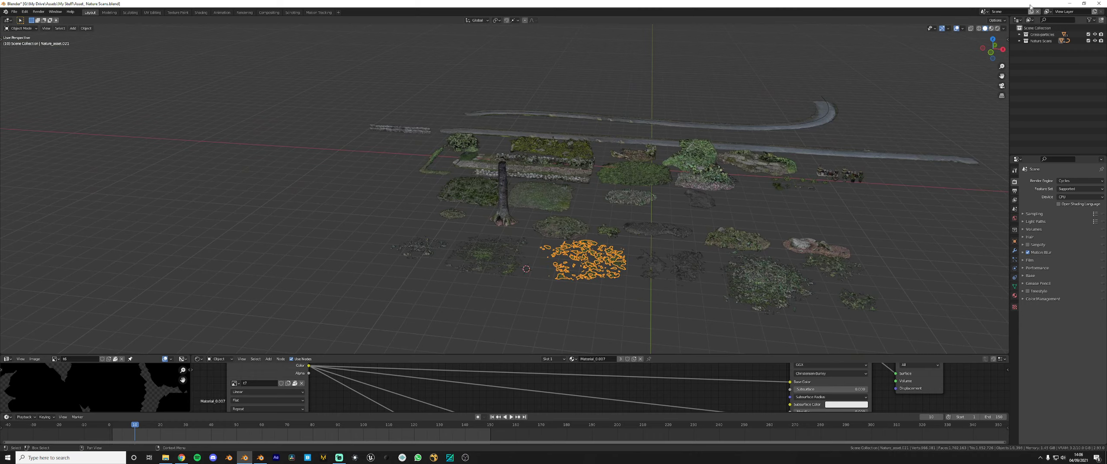
# Switch to the Blender file with the T-posed figure and create a camera from the current view, adjusting its position
pyautogui.click(256, 457)
pyautogui.moveTo(628, 277); pyautogui.dragTo(681, 201, button='middle')
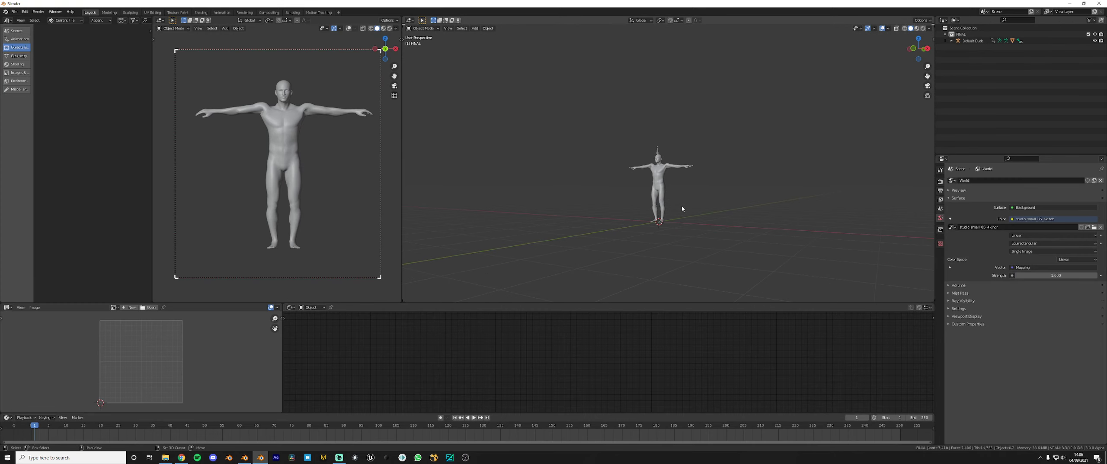
pyautogui.press('ctrl+alt+KP_0')
pyautogui.press('g')
pyautogui.click(687, 223)
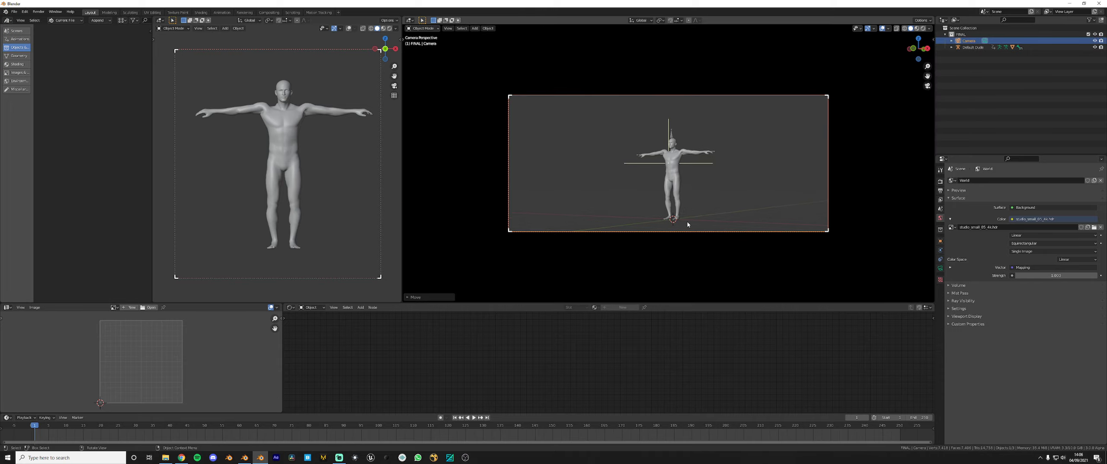
# Show the camera view in the smaller viewport and enlarge the viewport areas
pyautogui.press('KP_0')
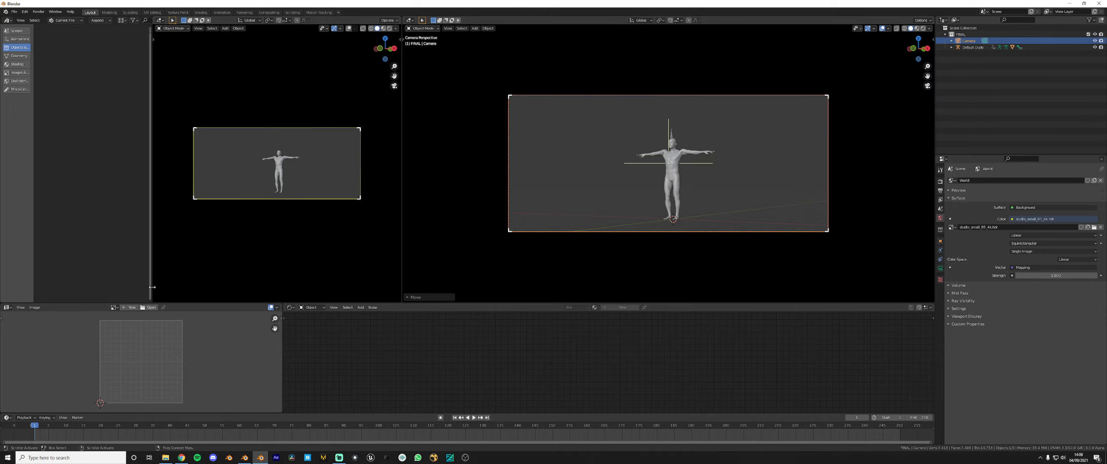
pyautogui.moveTo(152, 287); pyautogui.dragTo(70, 286)
pyautogui.moveTo(217, 303); pyautogui.dragTo(201, 340)
pyautogui.moveTo(573, 235)
pyautogui.mouseDown(button='middle')
pyautogui.moveTo(566, 250)
pyautogui.moveTo(575, 242)
pyautogui.mouseUp(button='middle')
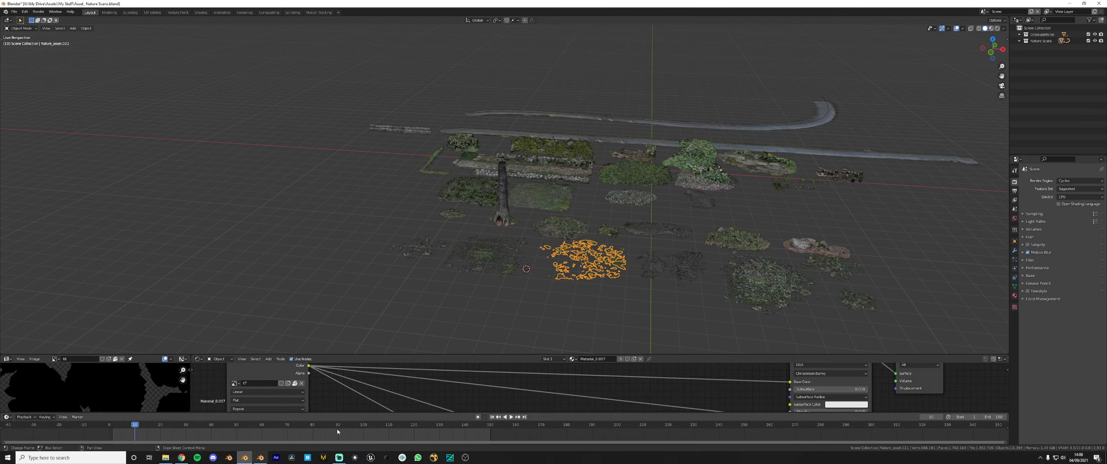
# Copy the square grass patch beside the tree trunk from the nature library and paste it into the figure's scene
pyautogui.moveTo(476, 337); pyautogui.dragTo(566, 234, button='middle')
pyautogui.moveTo(709, 220); pyautogui.dragTo(645, 236, button='middle')
pyautogui.click(577, 230)
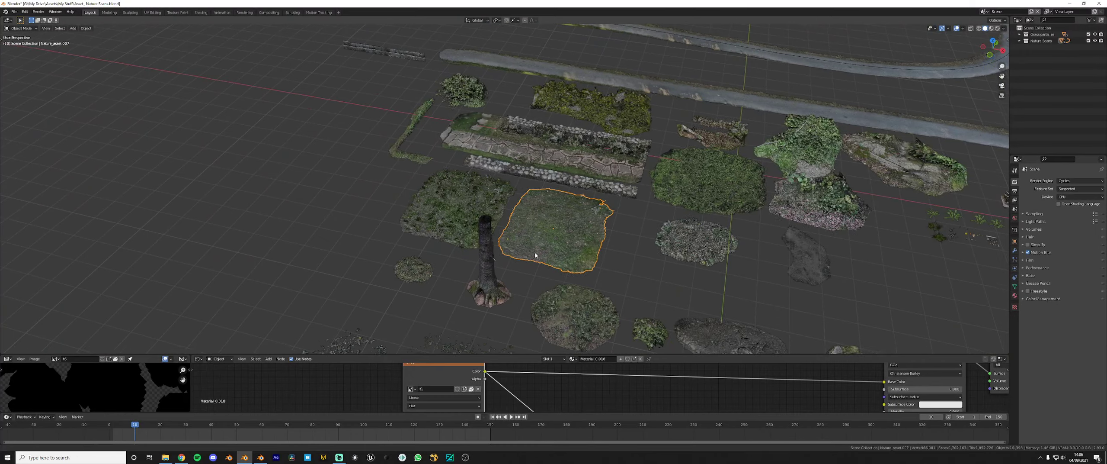
pyautogui.keyDown('shift'); pyautogui.moveTo(543, 254); pyautogui.dragTo(510, 175, button='middle'); pyautogui.keyUp('shift')
pyautogui.hotkey('ctrl', 'c')
pyautogui.hotkey('alt', 'Tab')
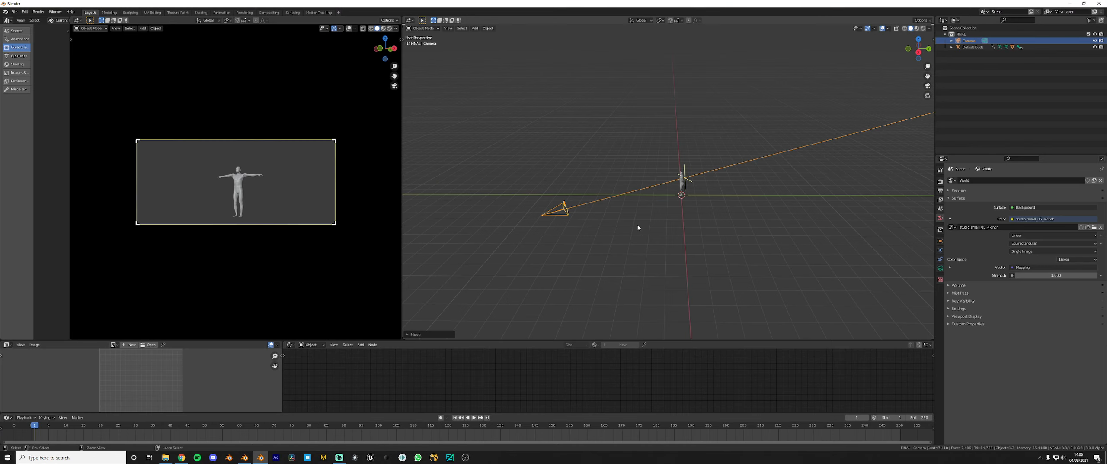
pyautogui.hotkey('ctrl', 'v')
# Centre the grass patch under the figure from the top view and scale it
pyautogui.press('KP_7')
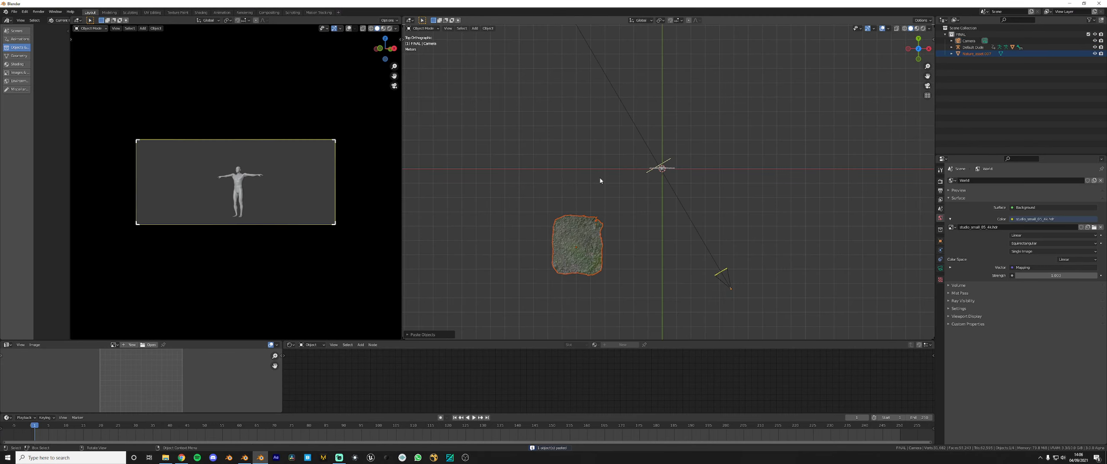
pyautogui.press('g')
pyautogui.click(676, 112)
pyautogui.scroll(6, 668, 164)
pyautogui.click(666, 188)
pyautogui.press('s')
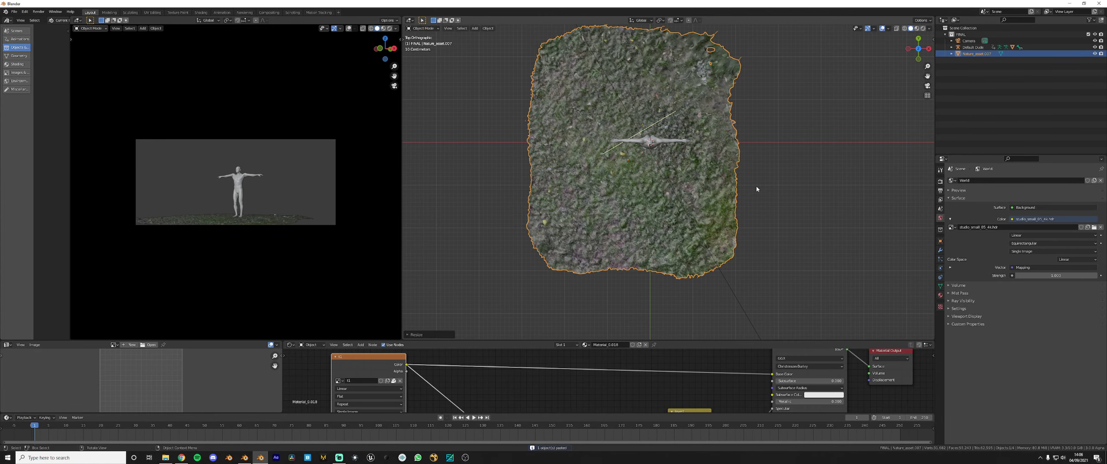
pyautogui.click(758, 173)
# Move the grass patch along the Z axis to meet the figure's feet
pyautogui.moveTo(758, 173); pyautogui.dragTo(616, 155, button='middle')
pyautogui.scroll(4, 617, 155)
pyautogui.moveTo(718, 256); pyautogui.dragTo(691, 227, button='middle')
pyautogui.scroll(2, 691, 228)
pyautogui.press('g')
pyautogui.press('z')
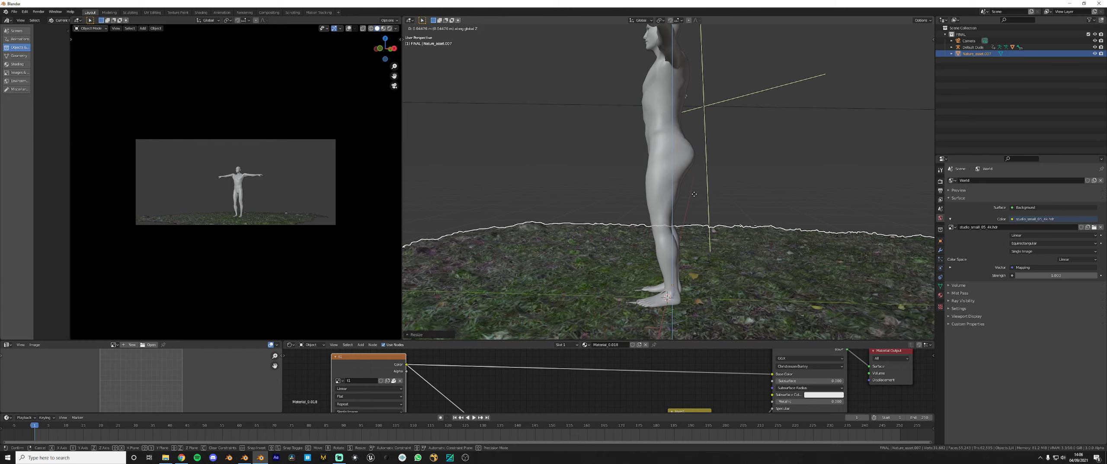
pyautogui.click(698, 164)
pyautogui.scroll(-5, 696, 173)
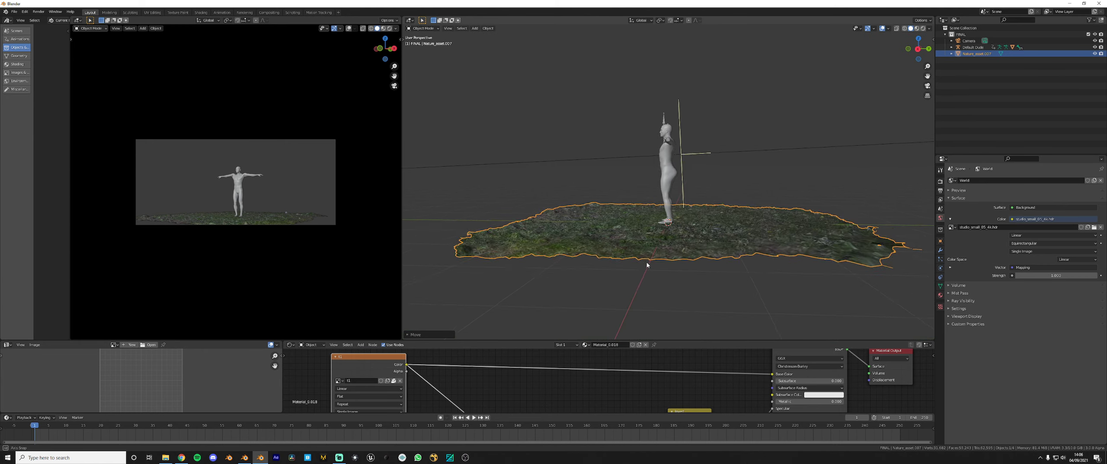
# Show the camera viewport in Rendered shading with the figure and grass ground closer in frame
pyautogui.moveTo(648, 265); pyautogui.dragTo(701, 286, button='middle')
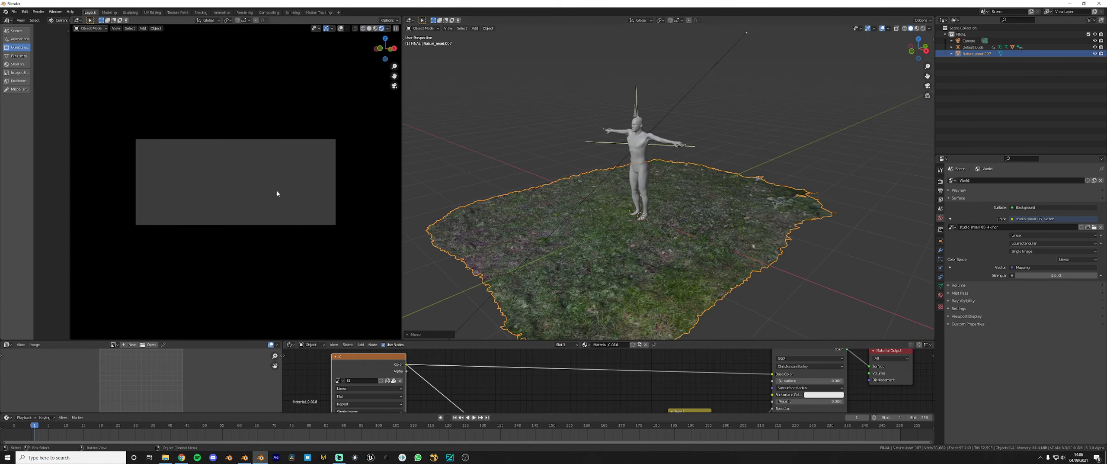
pyautogui.scroll(2, 278, 194)
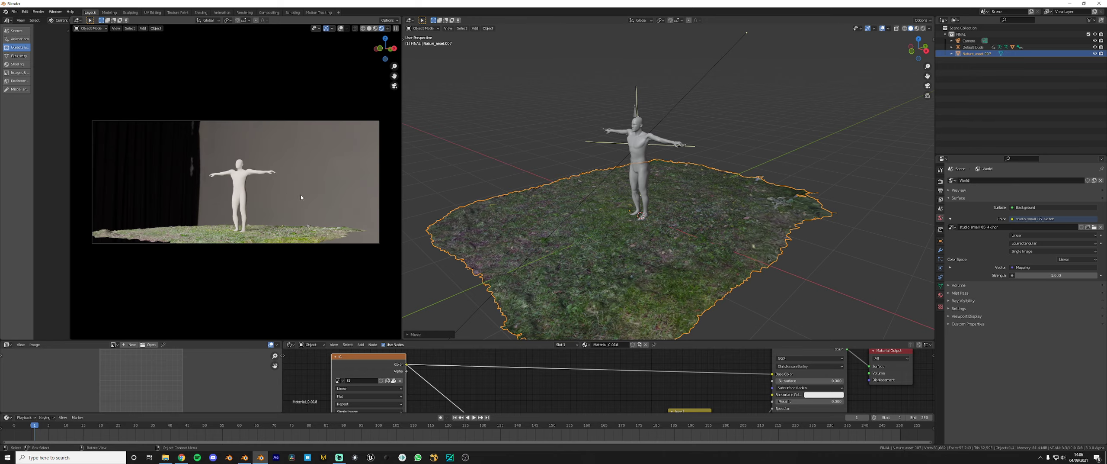
pyautogui.scroll(-3, 475, 248)
# Make a linked duplicate of the grass patch, rotate it and place it toward the camera, overlapping the original
pyautogui.press('KP_7')
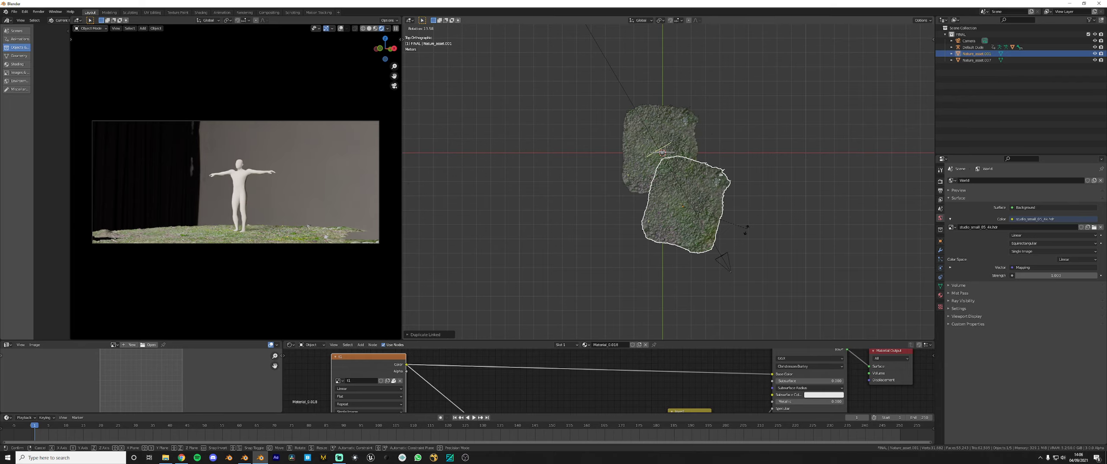
pyautogui.scroll(6, 728, 233)
pyautogui.moveTo(729, 233); pyautogui.dragTo(702, 194, button='middle')
pyautogui.scroll(4, 769, 182)
pyautogui.click(799, 155)
pyautogui.scroll(-5, 565, 250)
# Make linked duplicates of both grass patches, rotate them and place them alongside to widen the ground
pyautogui.press('KP_7')
pyautogui.press('KP_7')
pyautogui.keyDown('shift'); pyautogui.click(607, 192); pyautogui.keyUp('shift')
pyautogui.hotkey('shift', 'd')
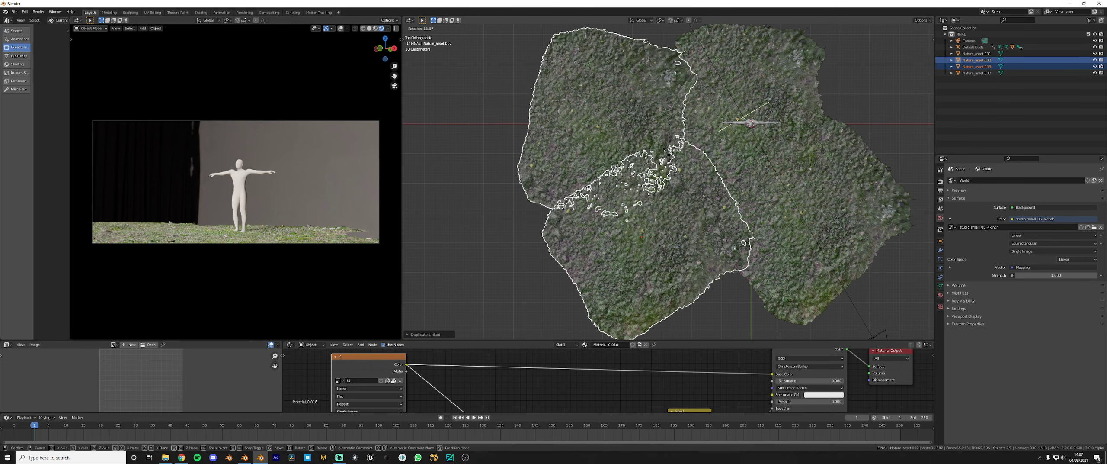
pyautogui.click(685, 175)
# Select all four grass patches and join them into one ground object
pyautogui.scroll(-4, 685, 176)
pyautogui.keyDown('shift'); pyautogui.click(759, 165); pyautogui.keyUp('shift')
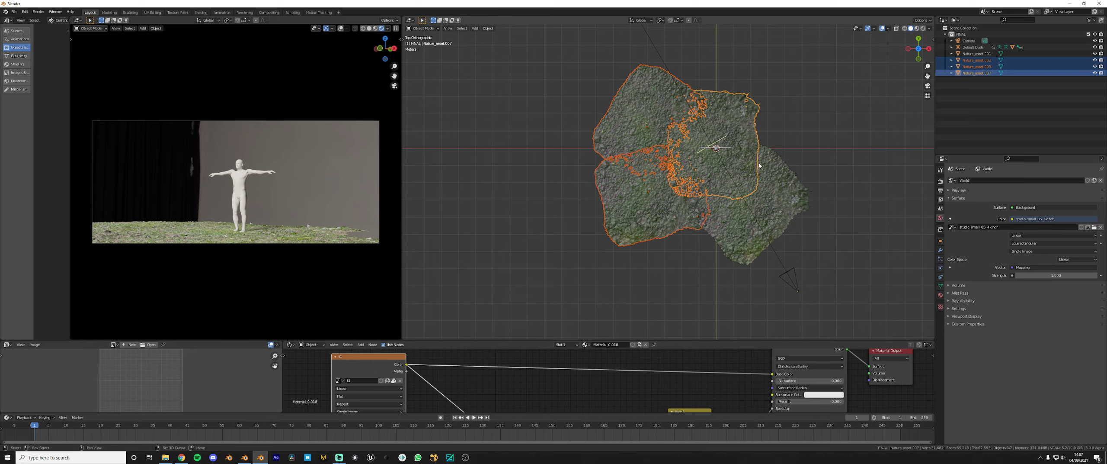
pyautogui.scroll(3, 781, 183)
pyautogui.press('Tab')
pyautogui.press('Tab')
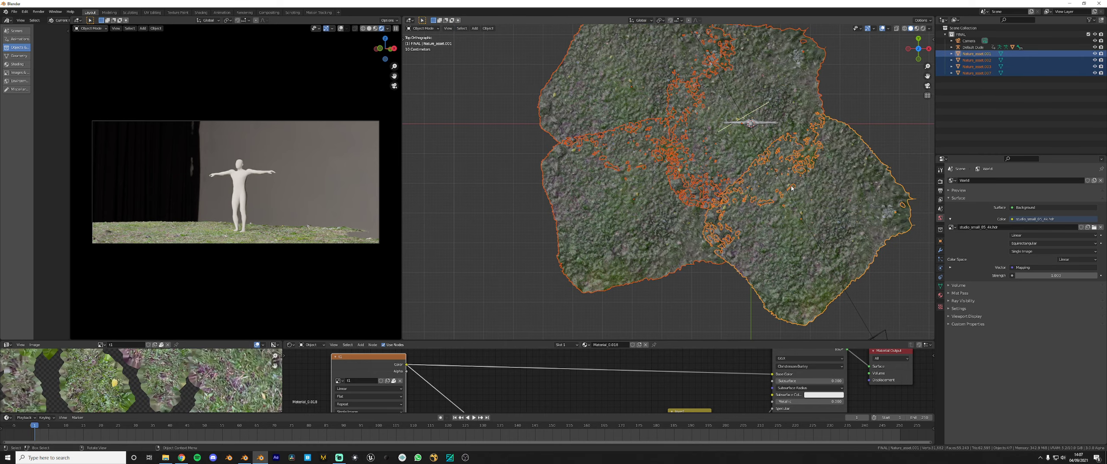
pyautogui.hotkey('ctrl', 'j')
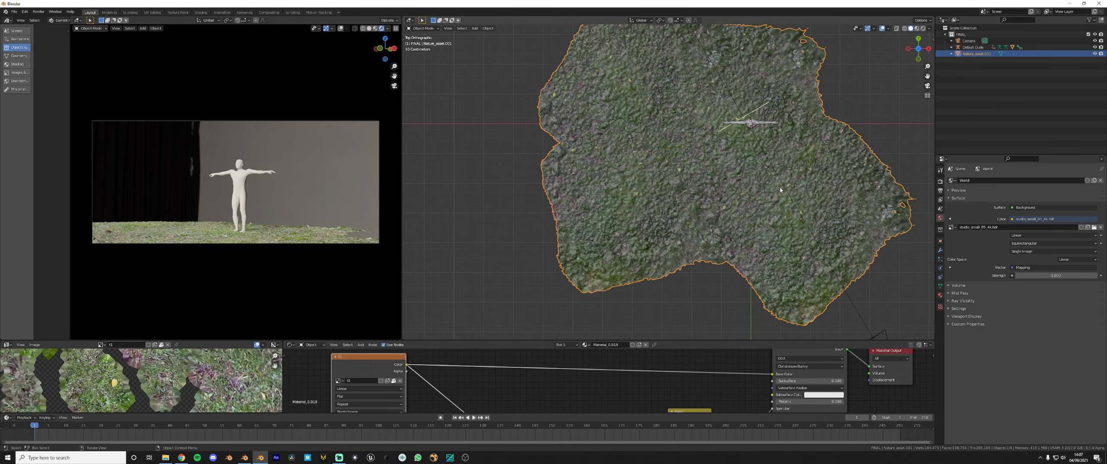
# Turn on the Screencast Keys display in the 3D viewport
pyautogui.press('n')
pyautogui.click(876, 37)
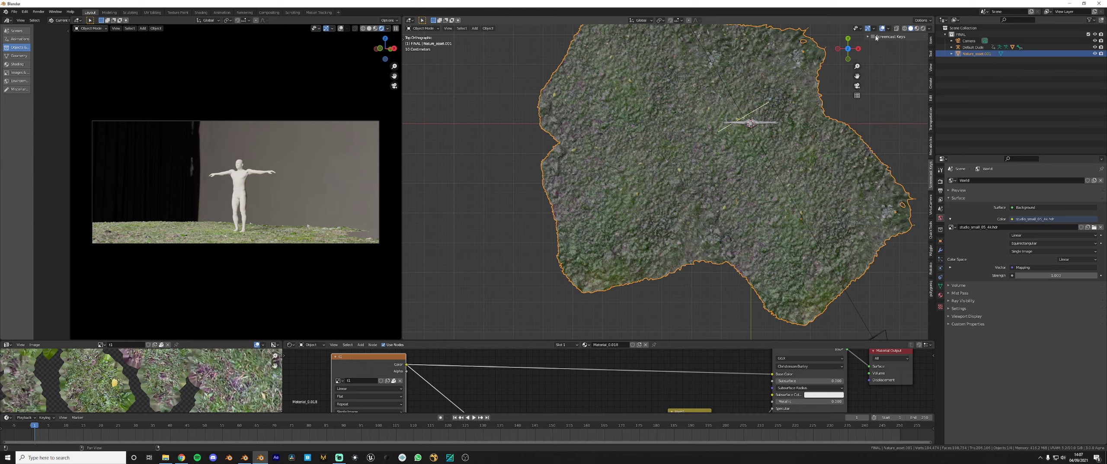
pyautogui.moveTo(745, 160); pyautogui.dragTo(649, 114, button='middle')
# Select a rectangular area of ground faces beside the figure's feet in Edit Mode
pyautogui.press('Tab')
pyautogui.press('KP_Divide')
pyautogui.moveTo(662, 187); pyautogui.dragTo(707, 216)
pyautogui.scroll(3, 711, 220)
pyautogui.press('KP_Divide')
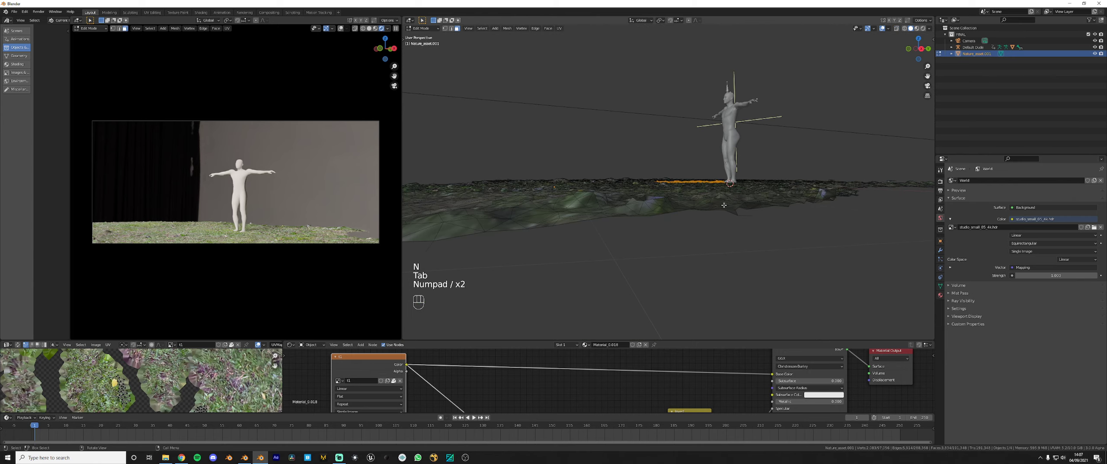
# Raise the selected ground faces along Z with a wide proportional editing radius to form a gentle mound
pyautogui.press('g')
pyautogui.rightClick(740, 186)
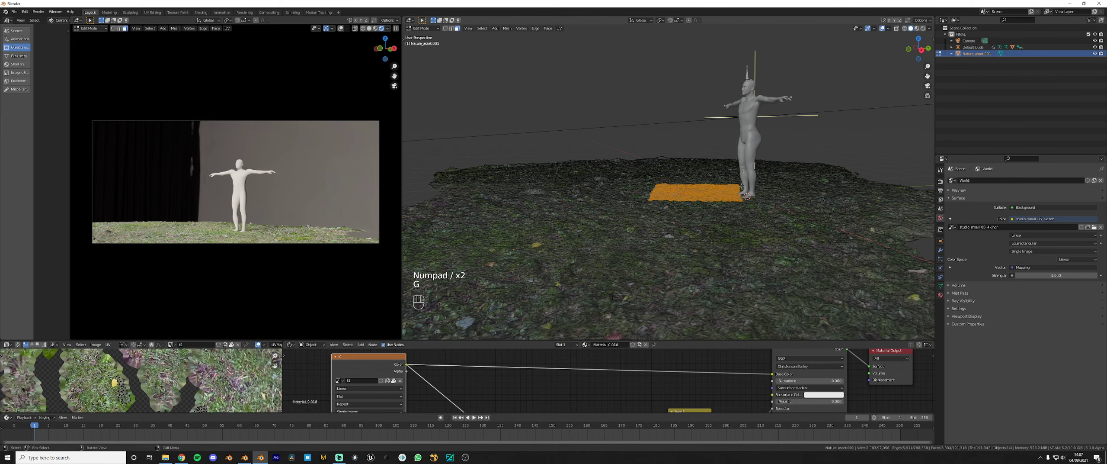
pyautogui.press('z')
pyautogui.scroll(-20, 743, 178)
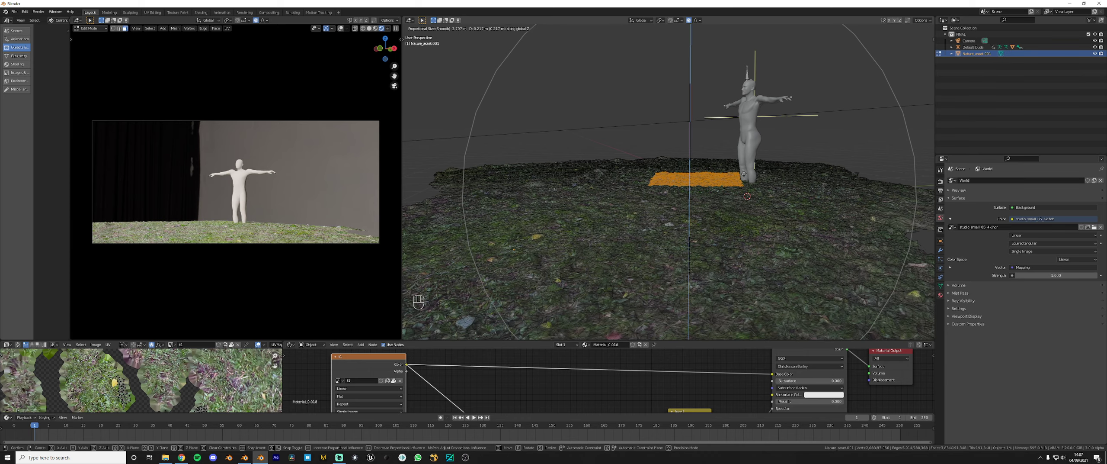
pyautogui.scroll(7, 744, 175)
pyautogui.click(745, 173)
pyautogui.press('Tab')
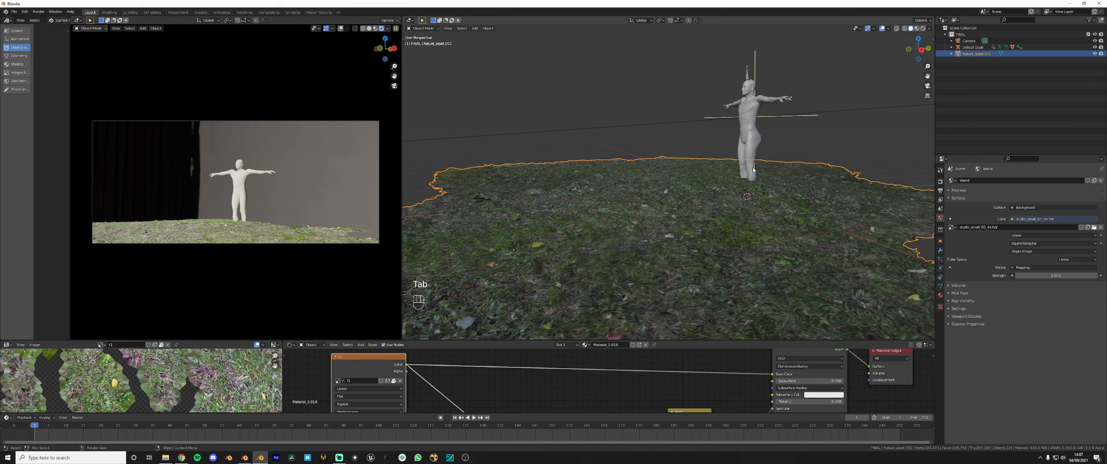
pyautogui.click(751, 166)
pyautogui.press('g')
pyautogui.press('z')
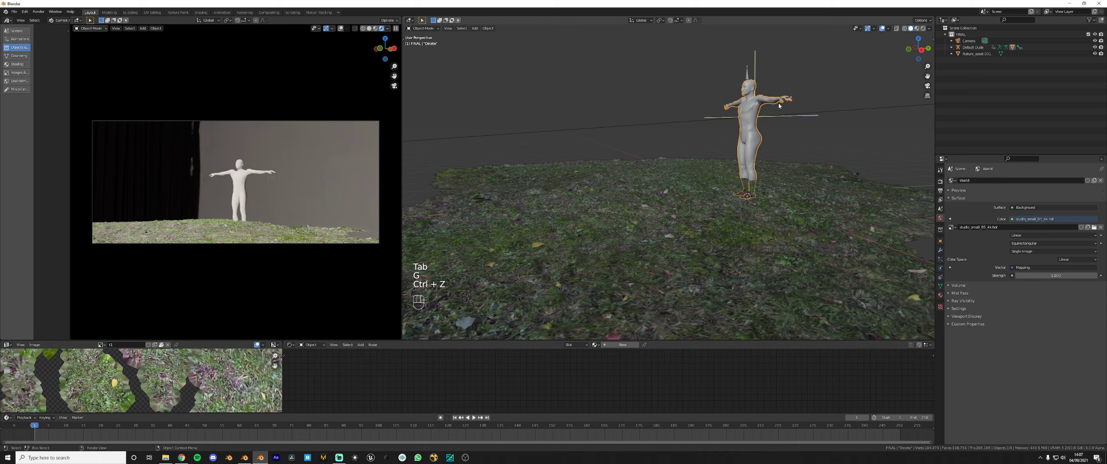
pyautogui.hotkey('ctrl', 'z')
# Move the whole figure with its rig up onto the top of the mound
pyautogui.press('g')
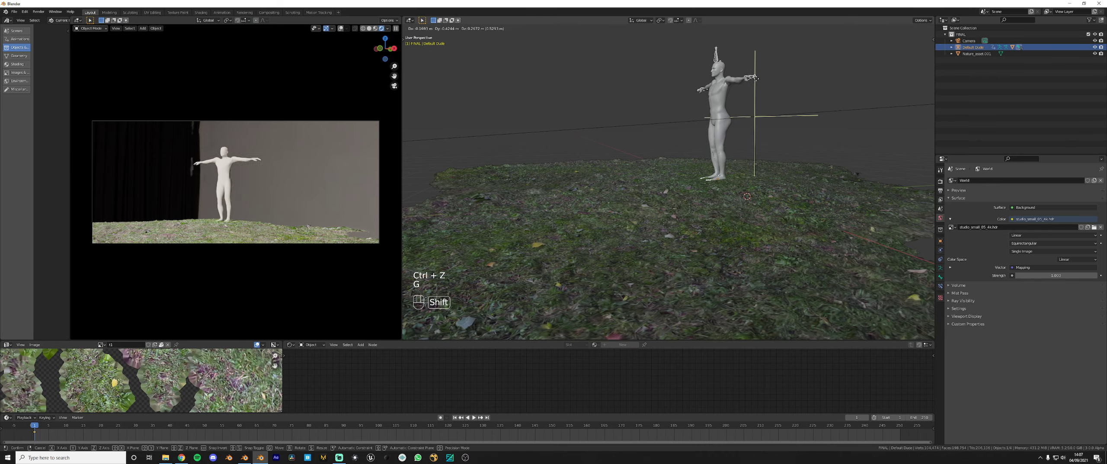
pyautogui.click(756, 79)
# Make a linked duplicate of the ground, enlarge it and place it behind the figure
pyautogui.scroll(-7, 739, 123)
pyautogui.click(692, 186)
pyautogui.moveTo(693, 187); pyautogui.dragTo(703, 211, button='middle')
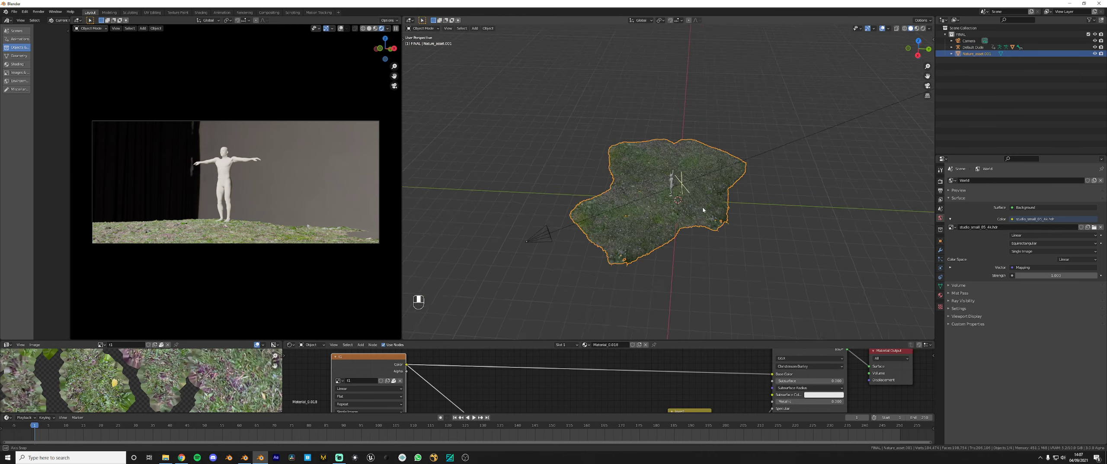
pyautogui.press('KP_7')
pyautogui.keyDown('shift'); pyautogui.moveTo(699, 162); pyautogui.dragTo(695, 225, button='middle'); pyautogui.keyUp('shift')
pyautogui.hotkey('alt', 'd')
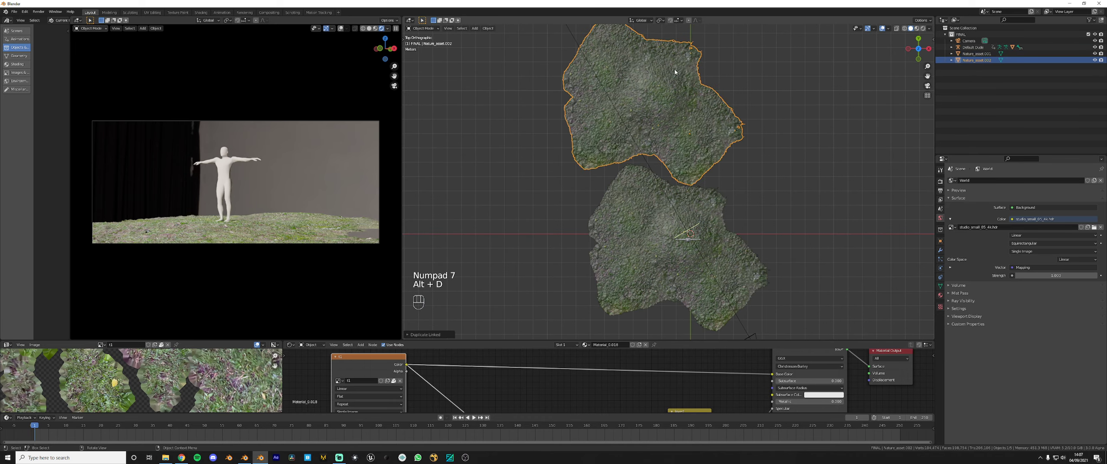
pyautogui.press('r')
pyautogui.press('s')
pyautogui.click(744, 72)
pyautogui.press('g')
pyautogui.click(759, 88)
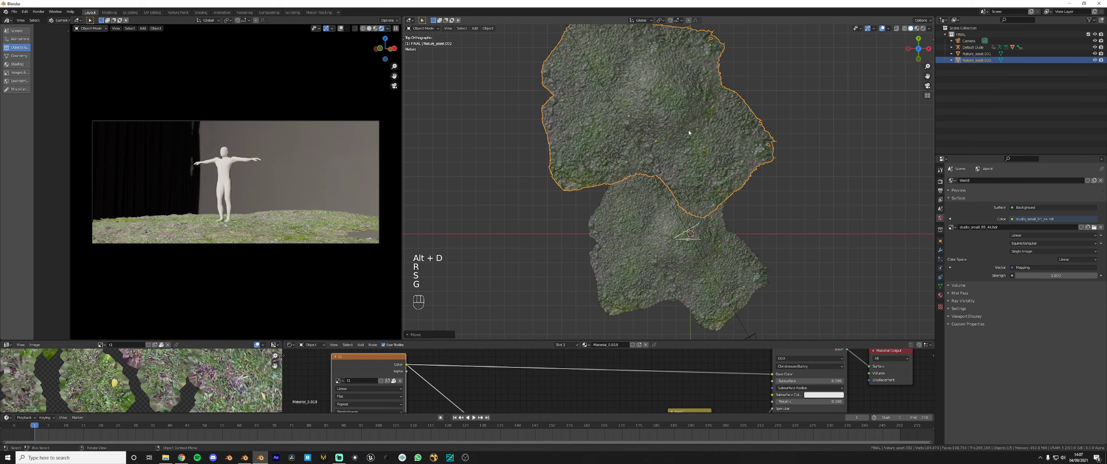
# Delete the linked ground duplicate behind the figure
pyautogui.press('Tab')
pyautogui.press('a')
pyautogui.press('Tab')
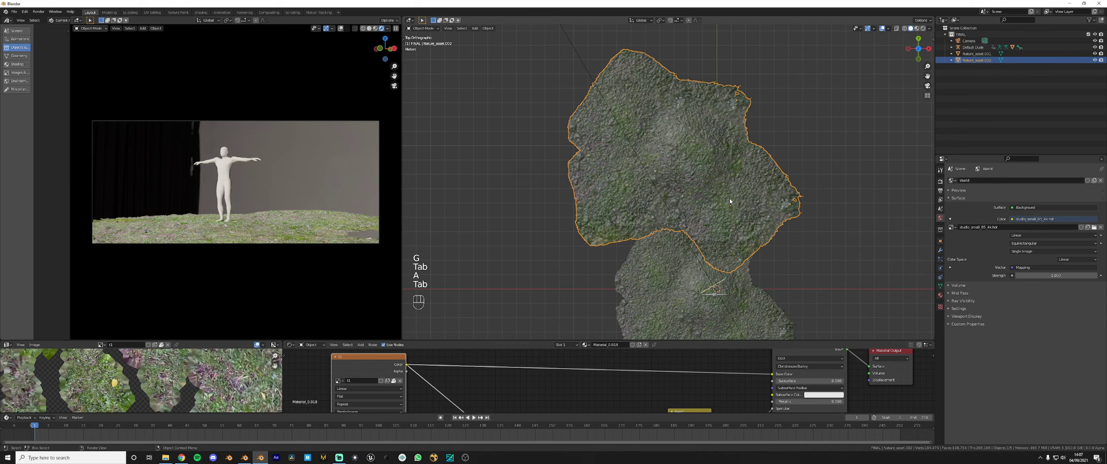
pyautogui.moveTo(730, 197); pyautogui.dragTo(704, 172, button='middle')
pyautogui.press('x')
pyautogui.press('KP_8')
# Make an independent duplicate of the original ground, enlarge it and place it behind the figure
pyautogui.click(612, 247)
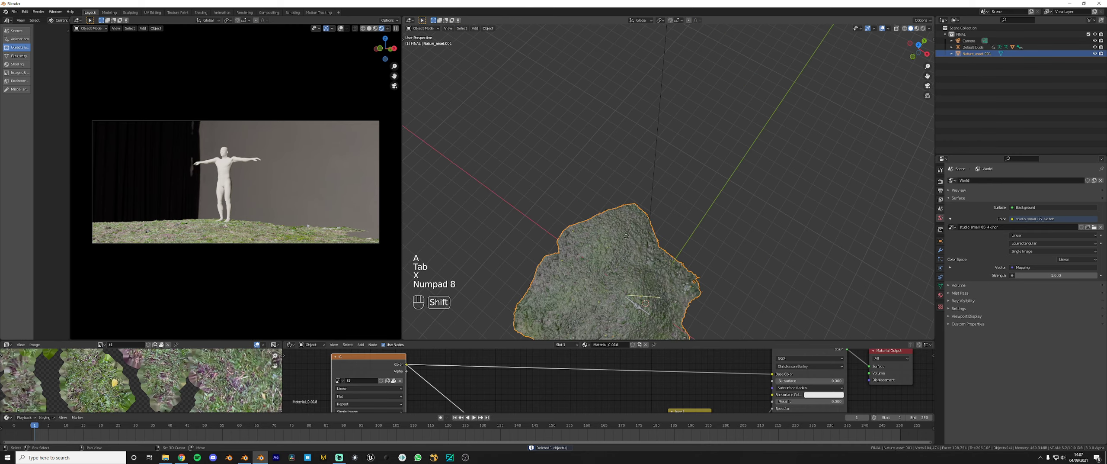
pyautogui.hotkey('shift', 'd')
pyautogui.press('KP_6')
pyautogui.press('KP_7')
pyautogui.press('g')
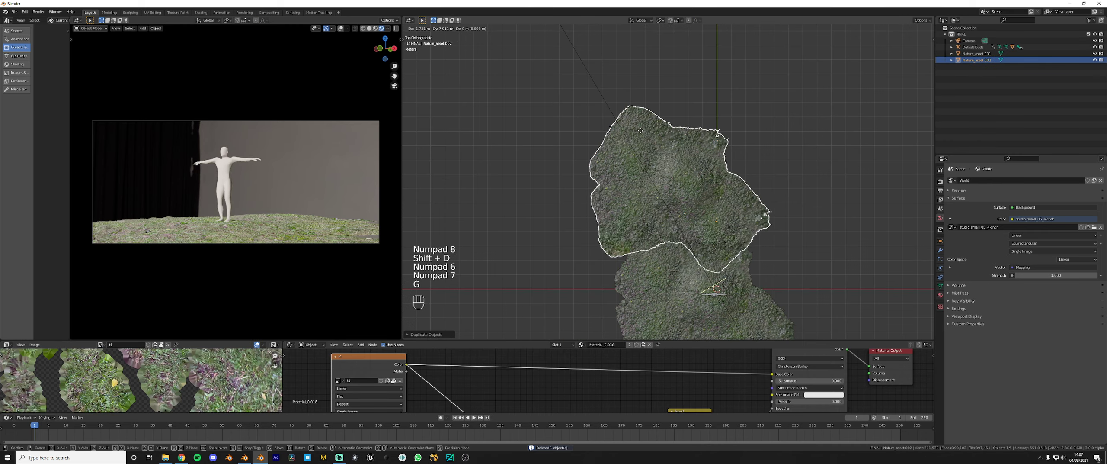
pyautogui.press('s')
pyautogui.press('g')
pyautogui.click(759, 129)
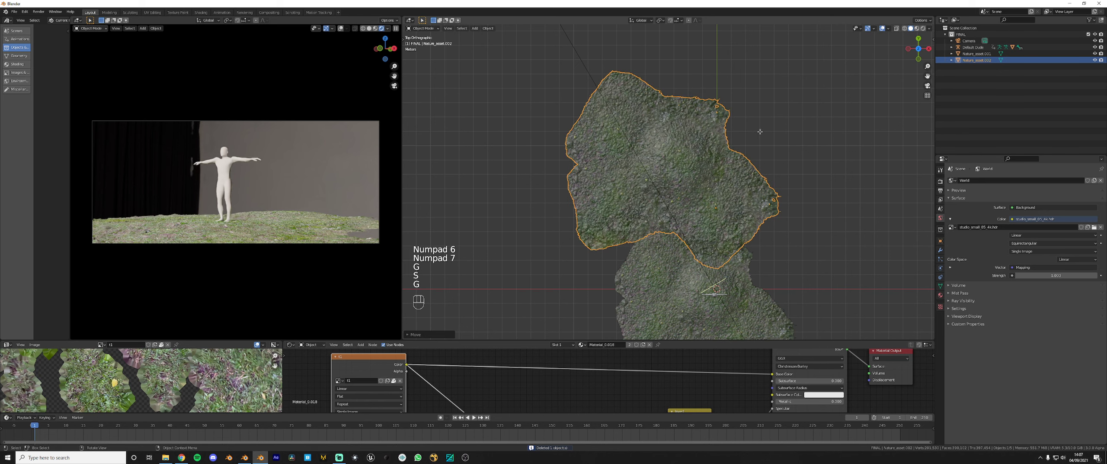
# Decimate the entire geometry of the enlarged ground duplicate behind the figure
pyautogui.press('Tab')
pyautogui.press('a')
pyautogui.press('q')
pyautogui.click(700, 186)
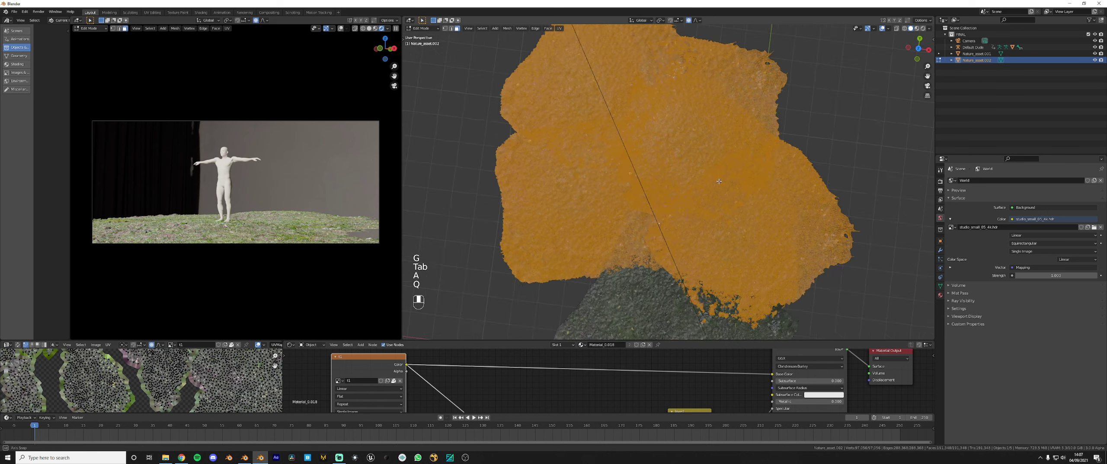
pyautogui.moveTo(700, 186); pyautogui.dragTo(512, 33, button='middle')
pyautogui.click(506, 31)
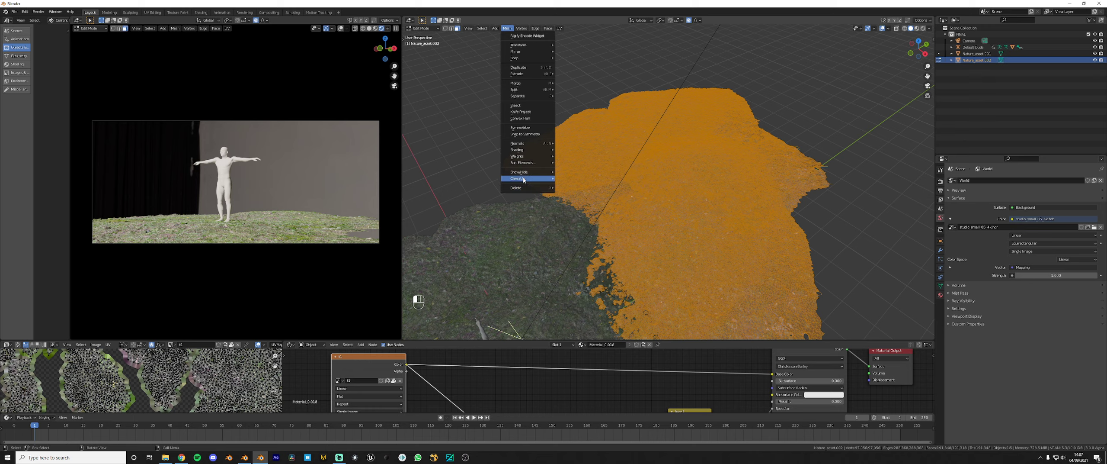
pyautogui.moveTo(524, 179)
pyautogui.click(580, 188)
pyautogui.click(404, 334)
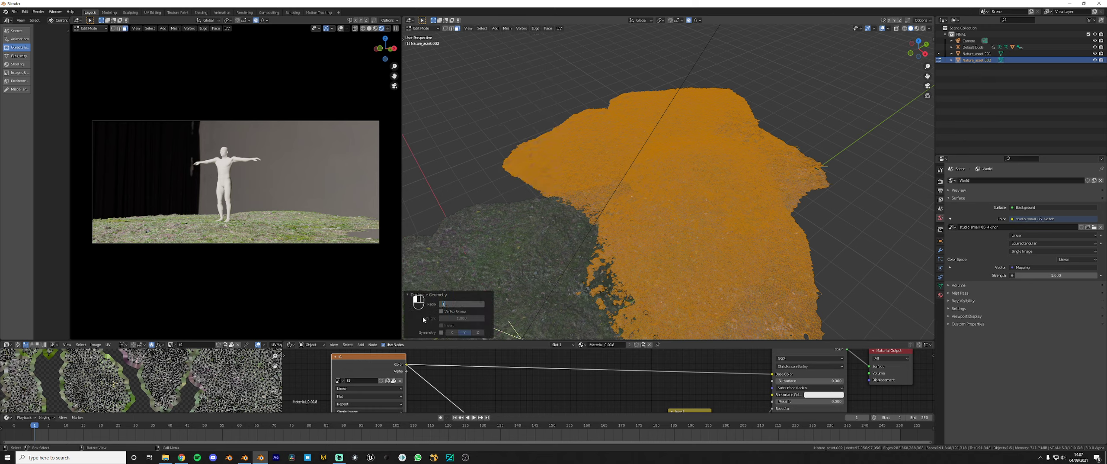
pyautogui.press('Return')
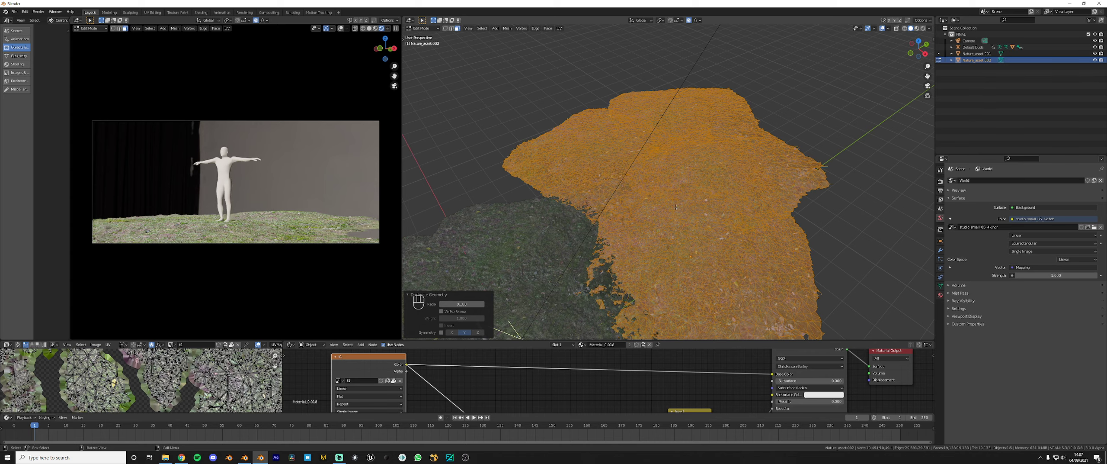
pyautogui.scroll(-2, 685, 204)
pyautogui.press('Tab')
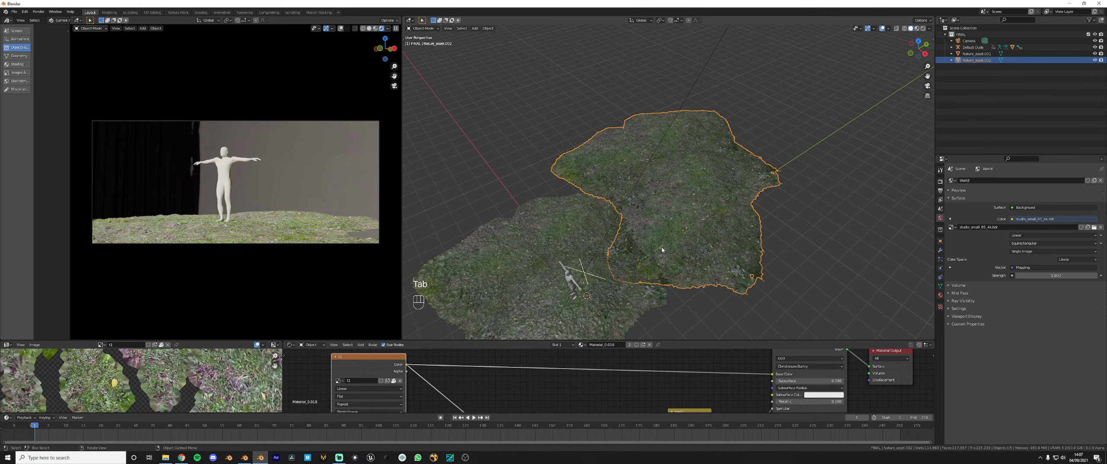
# Raise an area near the far side of the back ground along Z with proportional editing to form a hill
pyautogui.press('KP_7')
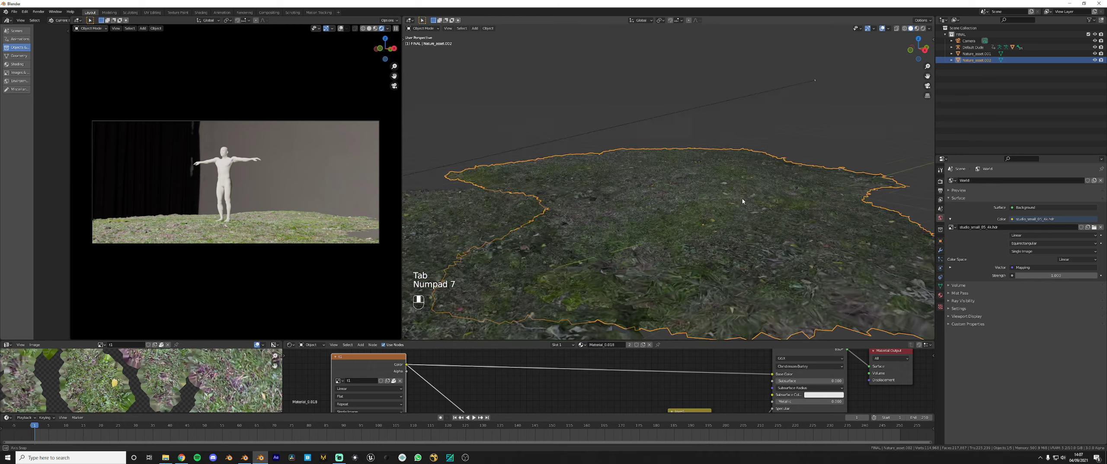
pyautogui.press('Tab')
pyautogui.press('KP_Divide')
pyautogui.press('KP_Divide')
pyautogui.moveTo(654, 136); pyautogui.dragTo(677, 140)
pyautogui.press('g')
pyautogui.press('z')
pyautogui.scroll(-7, 683, 139)
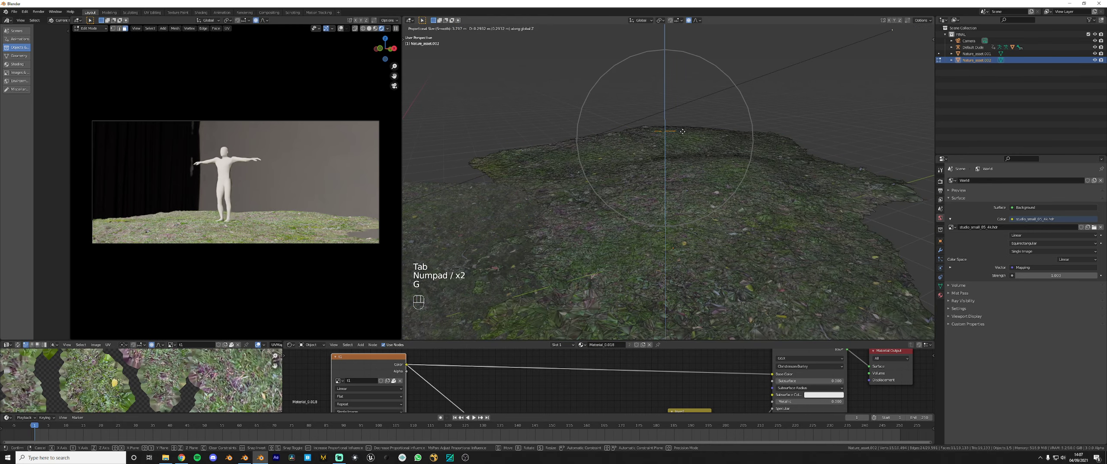
pyautogui.click(682, 130)
pyautogui.press('Tab')
pyautogui.press('KP_Divide')
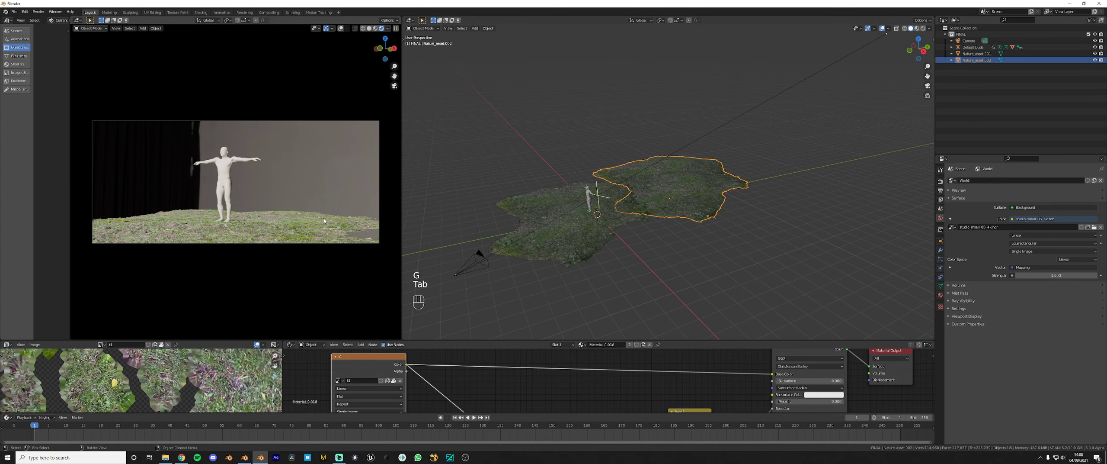
# Select the front ground beneath the figure and switch to the nature scans library file
pyautogui.click(509, 365)
pyautogui.scroll(5, 660, 249)
pyautogui.keyDown('shift'); pyautogui.moveTo(559, 238); pyautogui.dragTo(541, 262, button='middle'); pyautogui.keyUp('shift')
pyautogui.click(529, 298)
pyautogui.click(247, 460)
pyautogui.scroll(-4, 650, 338)
pyautogui.scroll(4, 605, 257)
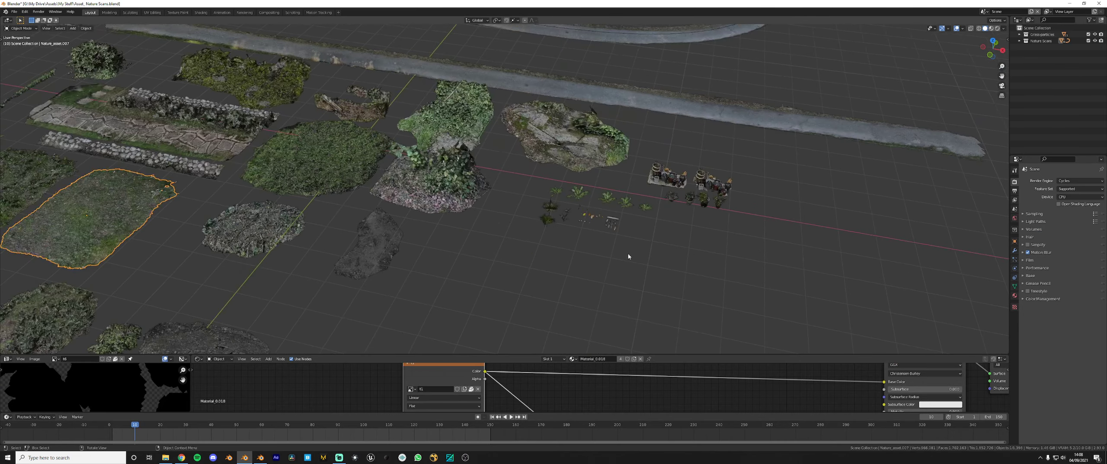
# Examine the group of small plants, leaves and twigs in the asset library from close up
pyautogui.scroll(5, 573, 225)
pyautogui.keyDown('shift'); pyautogui.moveTo(628, 255); pyautogui.dragTo(590, 251, button='middle'); pyautogui.keyUp('shift')
pyautogui.scroll(-3, 562, 216)
pyautogui.moveTo(504, 168); pyautogui.dragTo(722, 295)
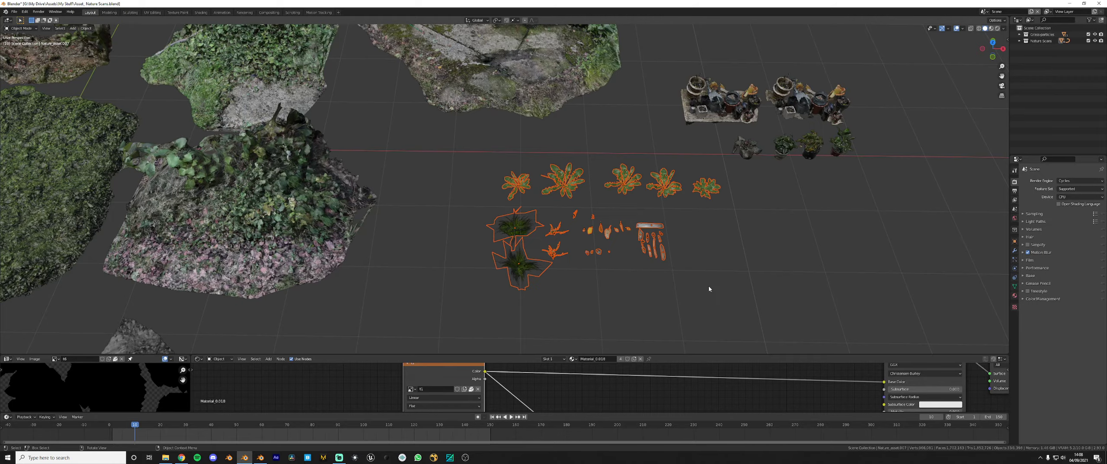
pyautogui.scroll(4, 651, 287)
pyautogui.moveTo(700, 320); pyautogui.dragTo(668, 273, button='middle')
pyautogui.scroll(3, 666, 283)
pyautogui.click(653, 304)
pyautogui.scroll(-4, 652, 303)
pyautogui.scroll(-5, 667, 275)
pyautogui.moveTo(614, 244); pyautogui.dragTo(555, 206, button='middle')
pyautogui.scroll(6, 489, 239)
pyautogui.scroll(-5, 439, 244)
pyautogui.scroll(-1, 555, 205)
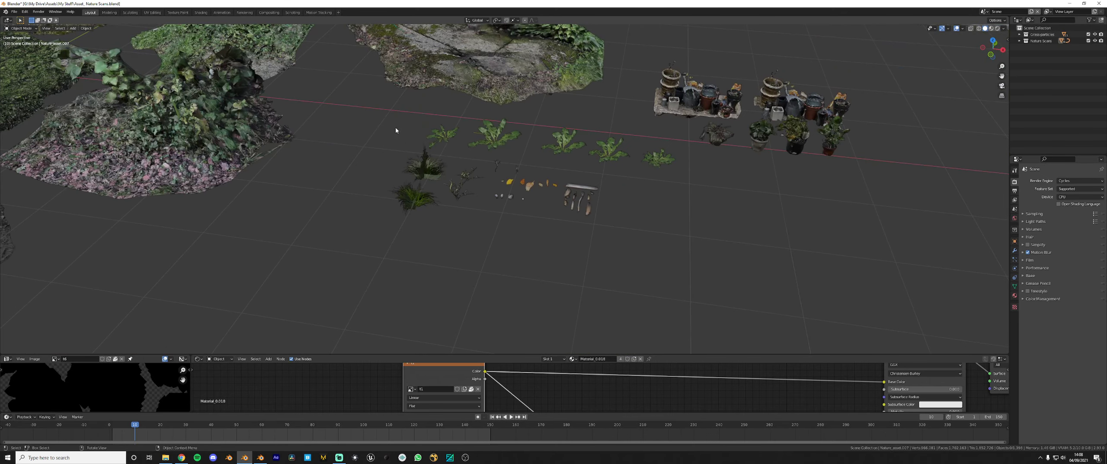
pyautogui.moveTo(391, 125); pyautogui.dragTo(656, 258)
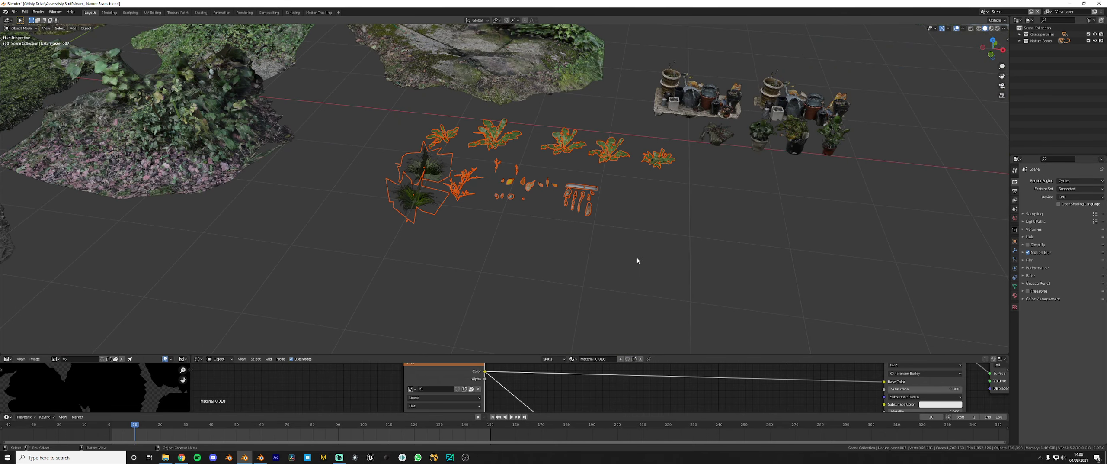
pyautogui.scroll(3, 637, 257)
pyautogui.click(586, 297)
pyautogui.scroll(5, 589, 289)
pyautogui.moveTo(589, 288); pyautogui.dragTo(596, 322, button='middle')
pyautogui.scroll(-9, 589, 276)
# Copy all the small plants, leaves and twigs from the library and paste them into the figure scene, well away from the ground
pyautogui.moveTo(423, 139); pyautogui.dragTo(642, 267)
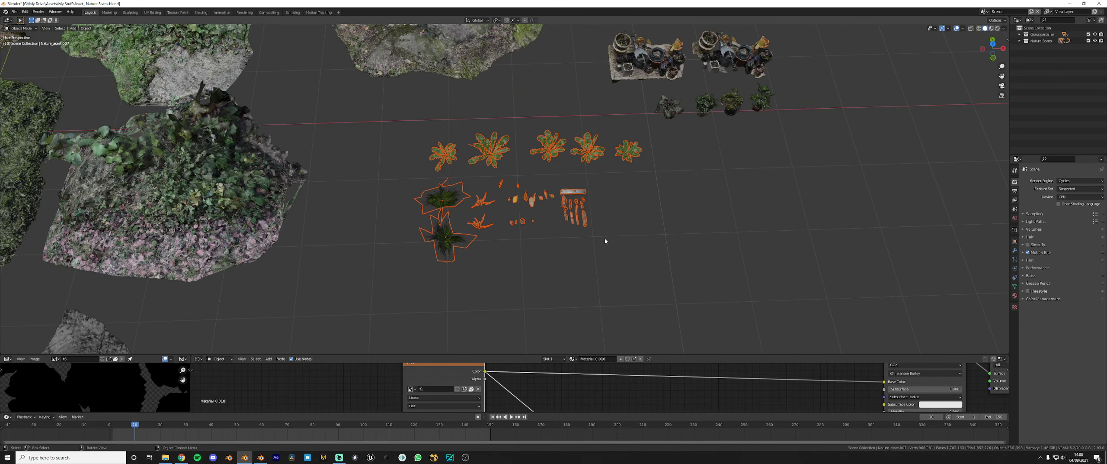
pyautogui.keyDown('shift'); pyautogui.moveTo(604, 237); pyautogui.dragTo(705, 260, button='middle'); pyautogui.keyUp('shift')
pyautogui.hotkey('ctrl', 'c')
pyautogui.click(260, 457)
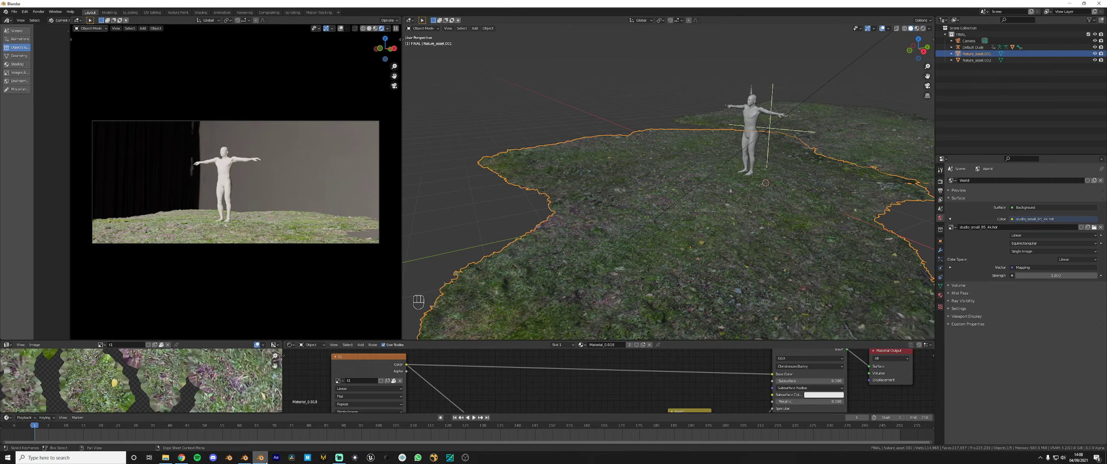
pyautogui.hotkey('ctrl', 'v')
pyautogui.press('KP_7')
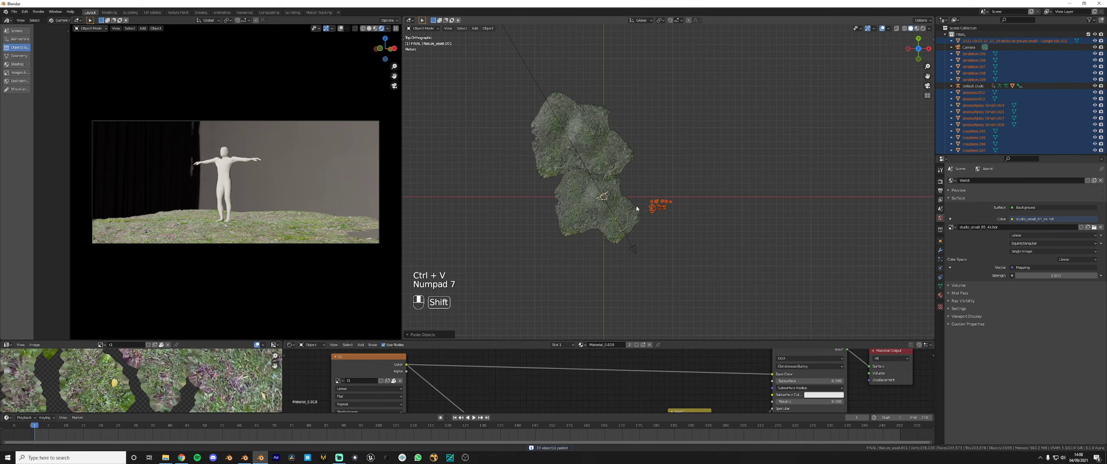
pyautogui.press('g')
pyautogui.click(745, 207)
# Put the pasted plants, leaves and twigs into a new collection named "particles for grass"
pyautogui.press('m')
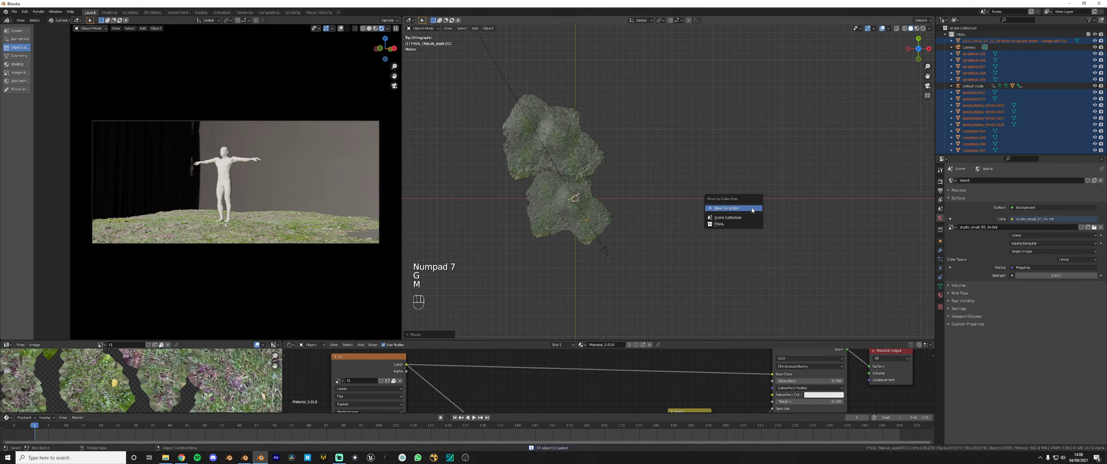
pyautogui.click(753, 210)
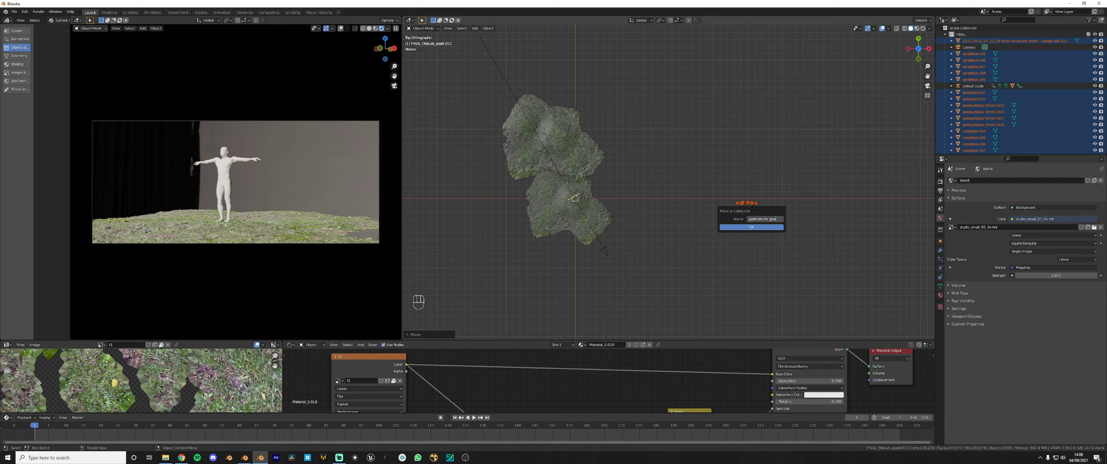
pyautogui.press('Return')
# Add a Hair particle system to the front ground beneath the figure
pyautogui.click(547, 216)
pyautogui.keyDown('shift'); pyautogui.moveTo(548, 216); pyautogui.dragTo(675, 212, button='middle'); pyautogui.keyUp('shift')
pyautogui.scroll(4, 674, 212)
pyautogui.moveTo(675, 212); pyautogui.dragTo(674, 177, button='middle')
pyautogui.scroll(2, 648, 201)
pyautogui.scroll(4, 675, 177)
pyautogui.moveTo(651, 225); pyautogui.dragTo(643, 219, button='middle')
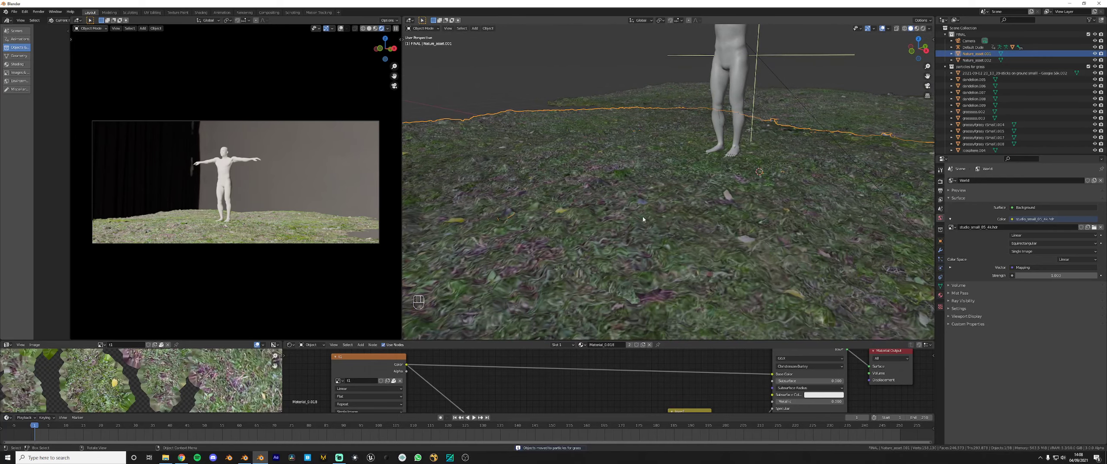
pyautogui.click(941, 250)
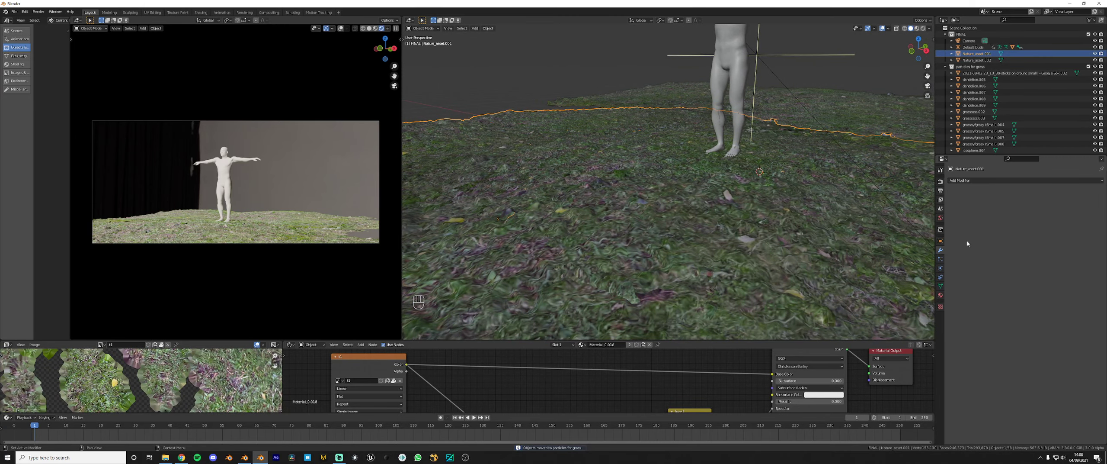
pyautogui.click(941, 260)
pyautogui.click(1101, 181)
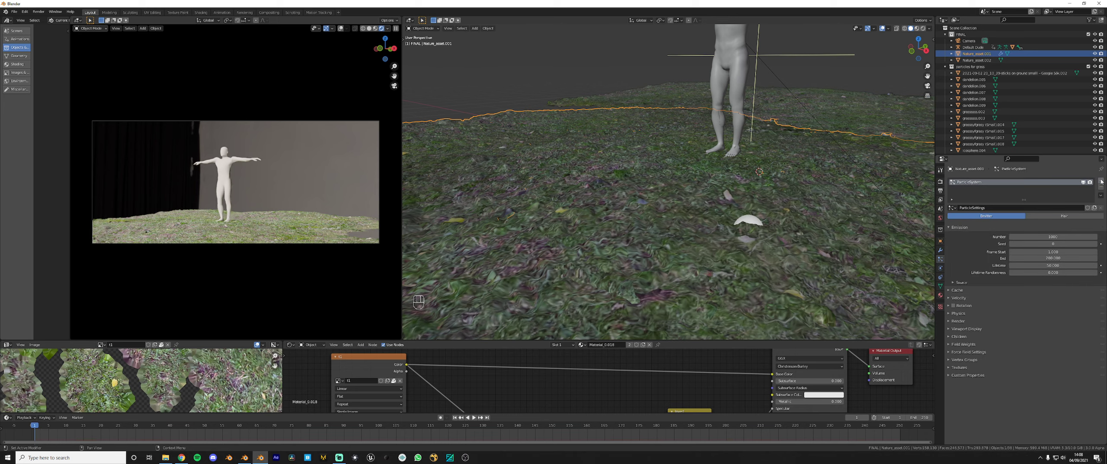
pyautogui.click(1060, 216)
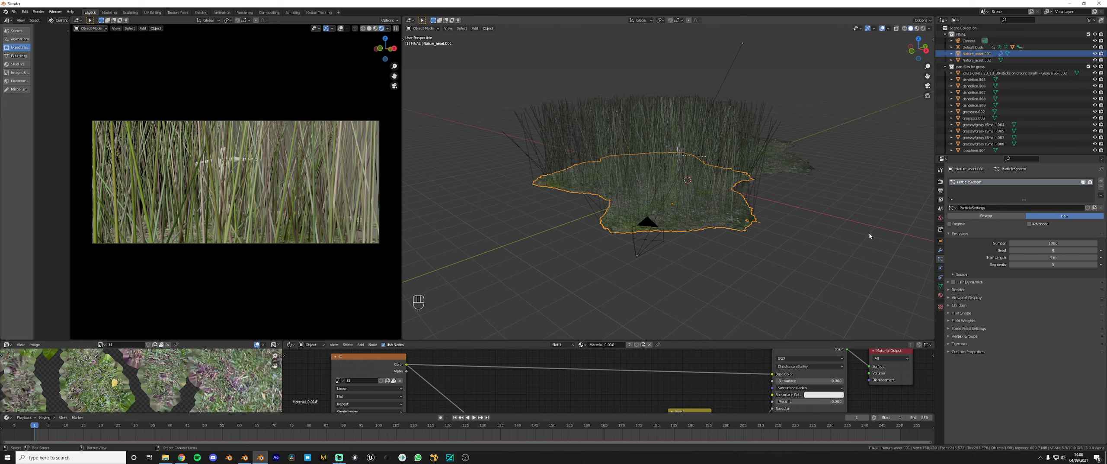
# Render the front ground's particles as a Collection, using "particles for grass" as the instance collection
pyautogui.click(957, 290)
pyautogui.click(1053, 299)
pyautogui.click(1025, 346)
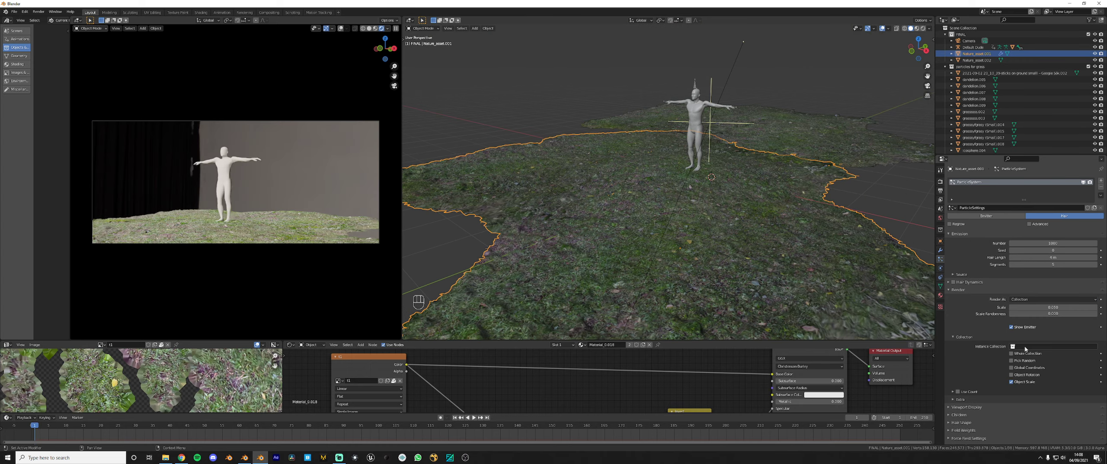
pyautogui.click(1025, 346)
pyautogui.click(1034, 362)
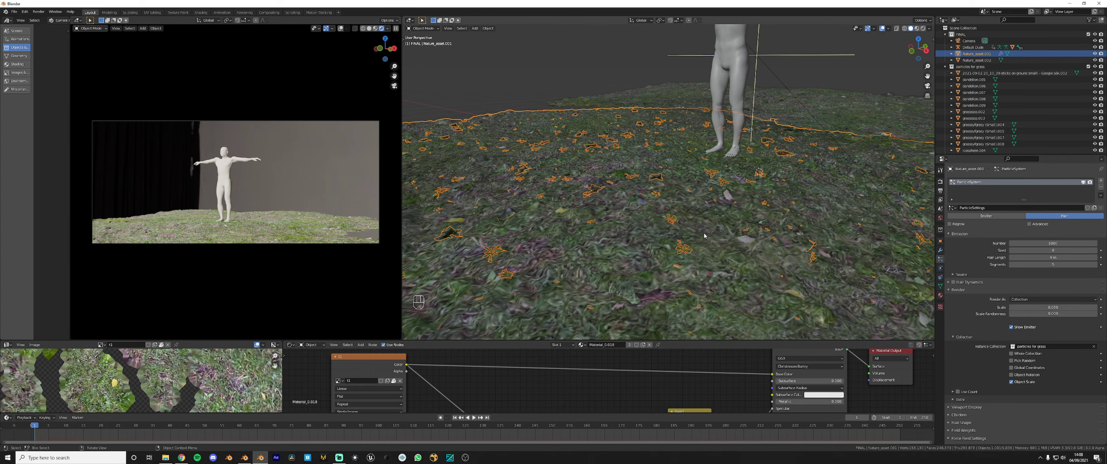
# Increase the render scale of the particles on the front ground and check their spread around the figure
pyautogui.moveTo(1029, 309); pyautogui.dragTo(1072, 309)
pyautogui.scroll(-6, 643, 214)
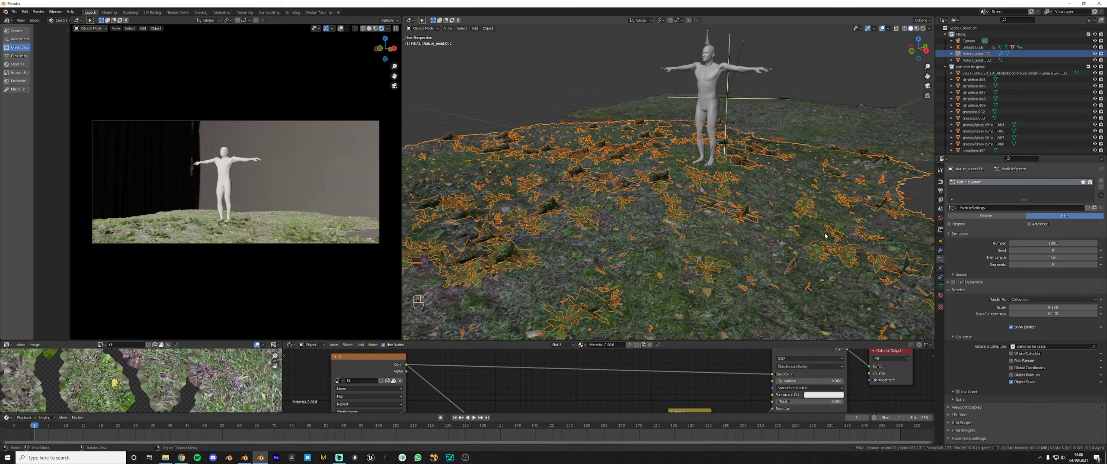
pyautogui.scroll(-4, 822, 232)
pyautogui.click(794, 243)
pyautogui.moveTo(822, 231); pyautogui.dragTo(682, 207, button='middle')
pyautogui.scroll(5, 793, 244)
pyautogui.scroll(-4, 663, 176)
pyautogui.click(682, 207)
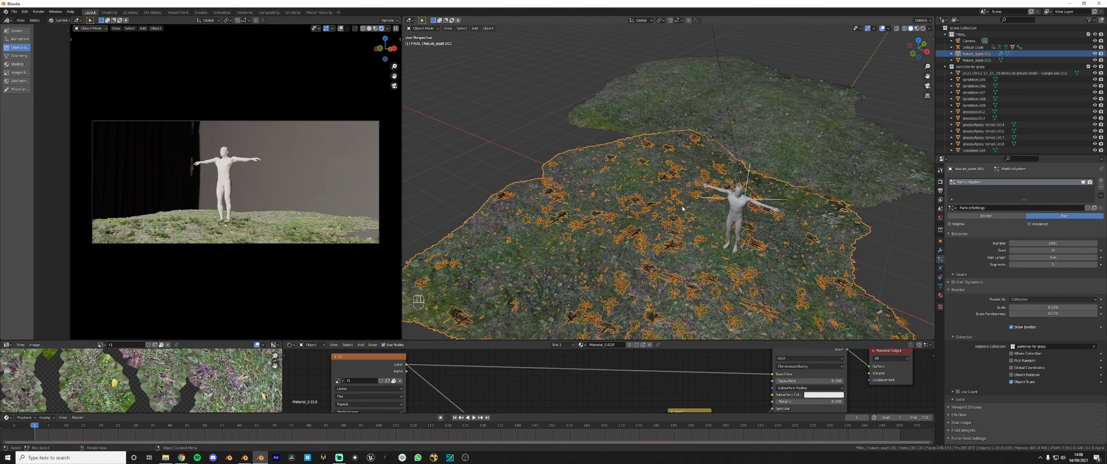
pyautogui.click(844, 154)
pyautogui.keyDown('shift'); pyautogui.click(810, 231); pyautogui.keyUp('shift')
pyautogui.hotkey('ctrl', 'l')
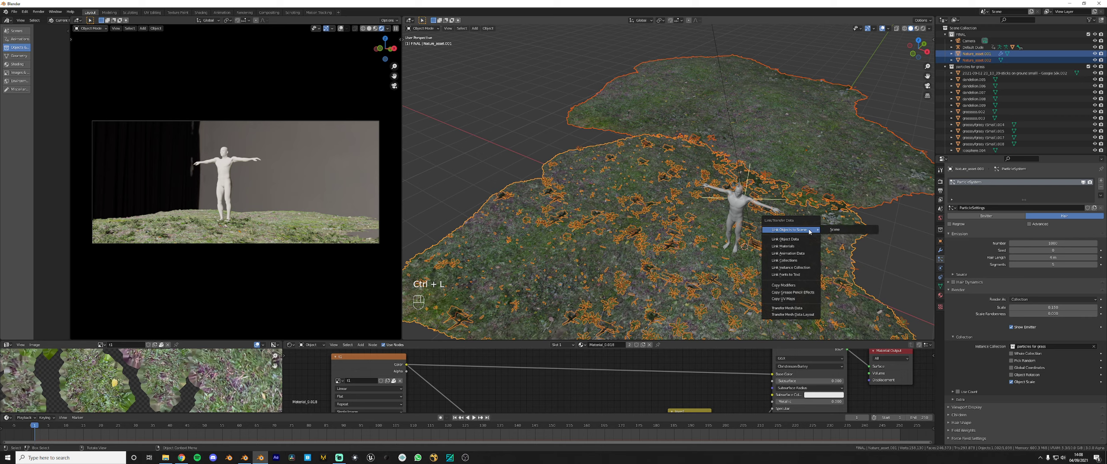
# Add a particle system to the back ground and assign it the front ground's existing ParticleSettings
pyautogui.click(808, 159)
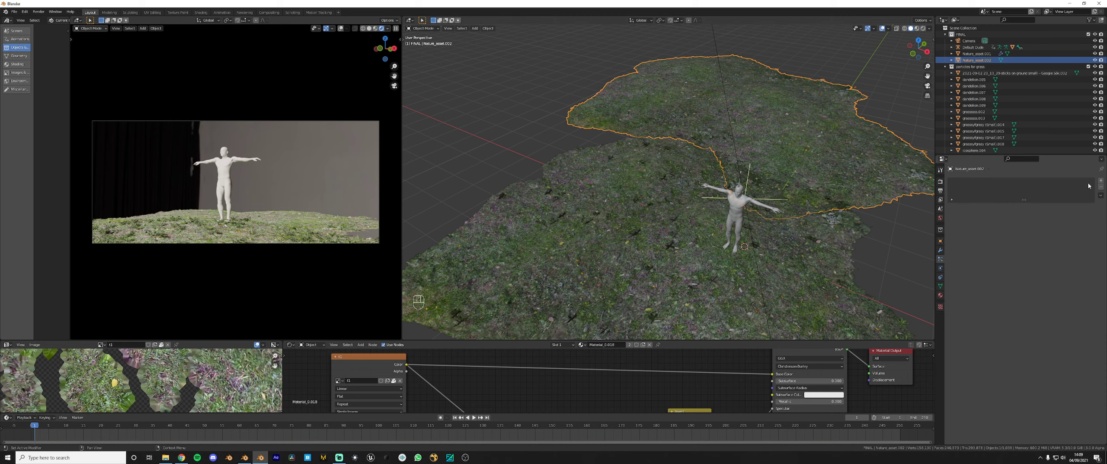
pyautogui.click(1101, 180)
pyautogui.click(952, 208)
pyautogui.click(967, 217)
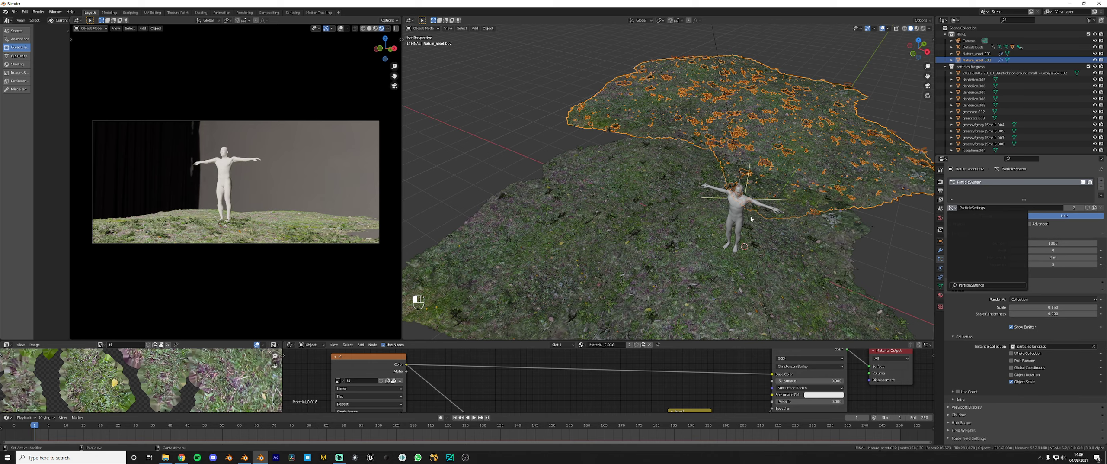
# Rename the front ground's particle settings "grass" and assign those settings to the back ground's particle system
pyautogui.click(693, 255)
pyautogui.click(992, 206)
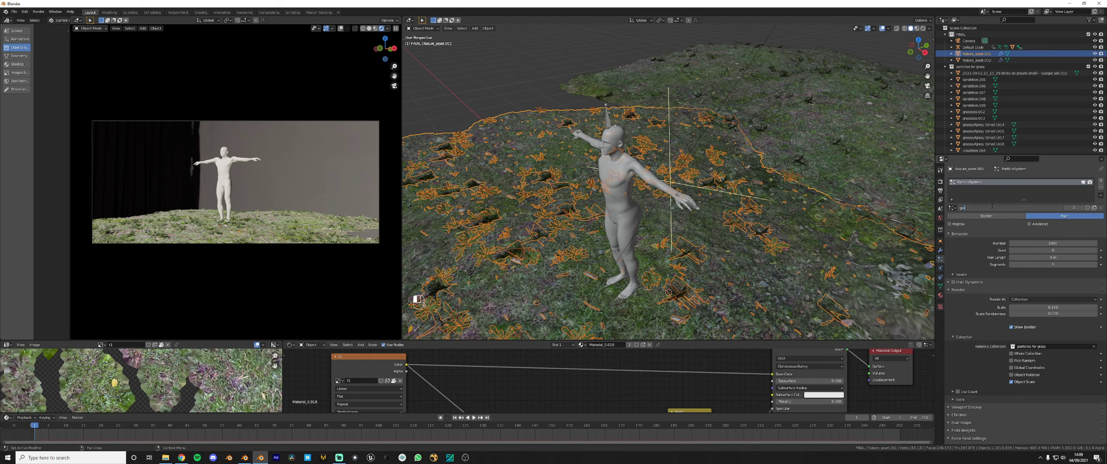
pyautogui.click(823, 168)
pyautogui.click(953, 208)
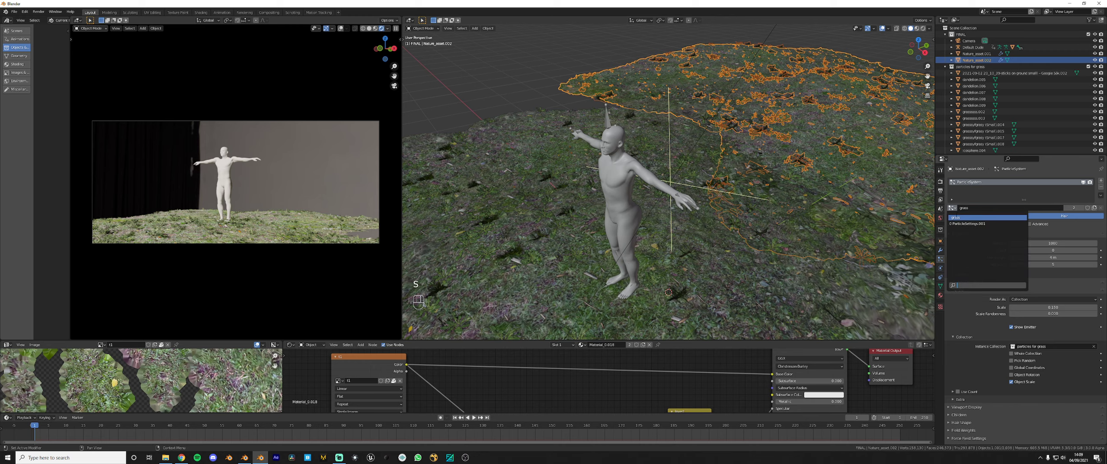
pyautogui.click(959, 220)
# Increase the particle number of the shared grass settings to cover both grounds more densely
pyautogui.scroll(-5, 823, 259)
pyautogui.click(825, 264)
pyautogui.moveTo(825, 264); pyautogui.dragTo(759, 196, button='middle')
pyautogui.click(760, 186)
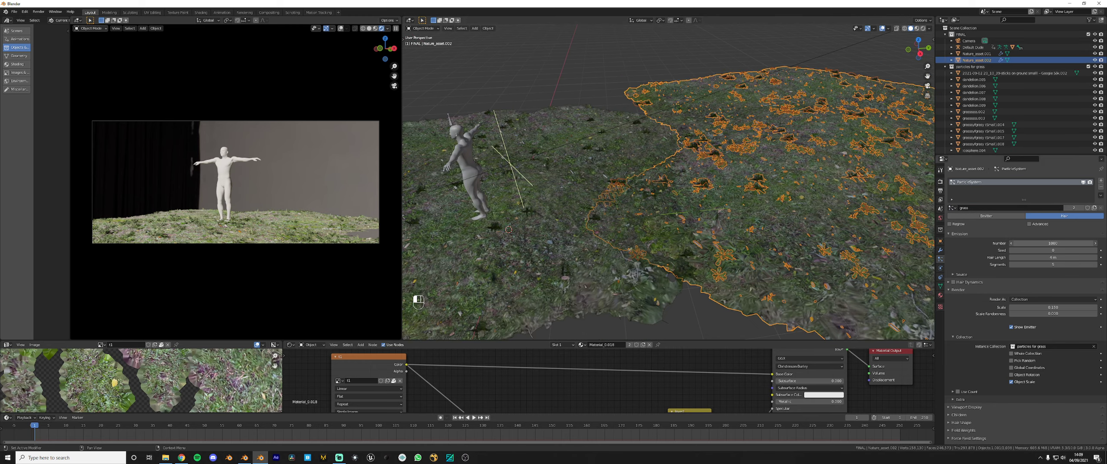
pyautogui.moveTo(1053, 243); pyautogui.dragTo(1099, 243)
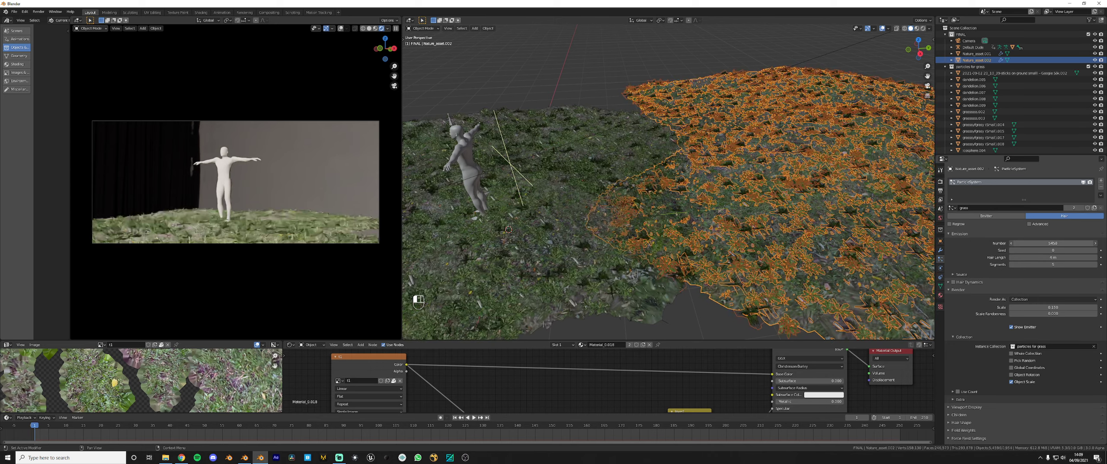
# Add a new texture to the shared grass particle settings and open that texture's properties
pyautogui.scroll(-2, 997, 309)
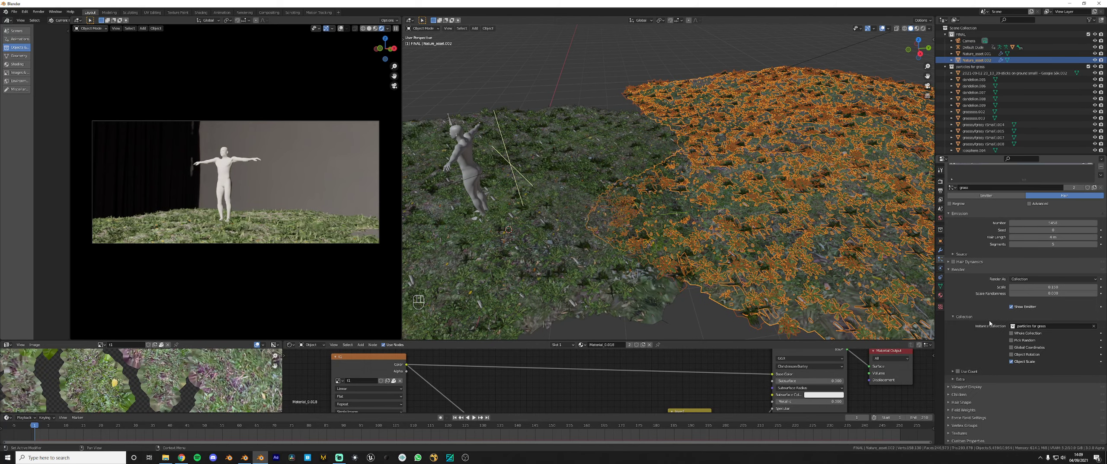
pyautogui.click(962, 432)
pyautogui.scroll(-4, 975, 408)
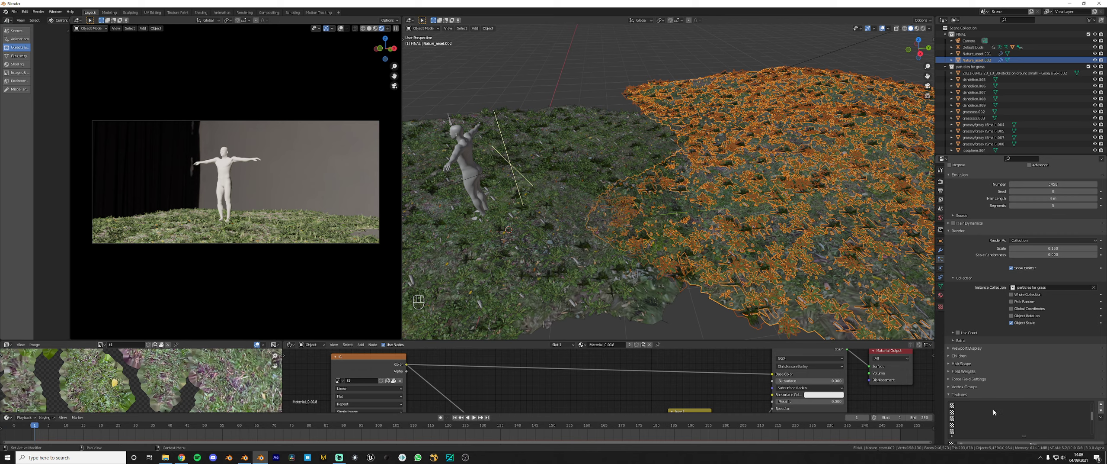
pyautogui.scroll(-2, 1008, 405)
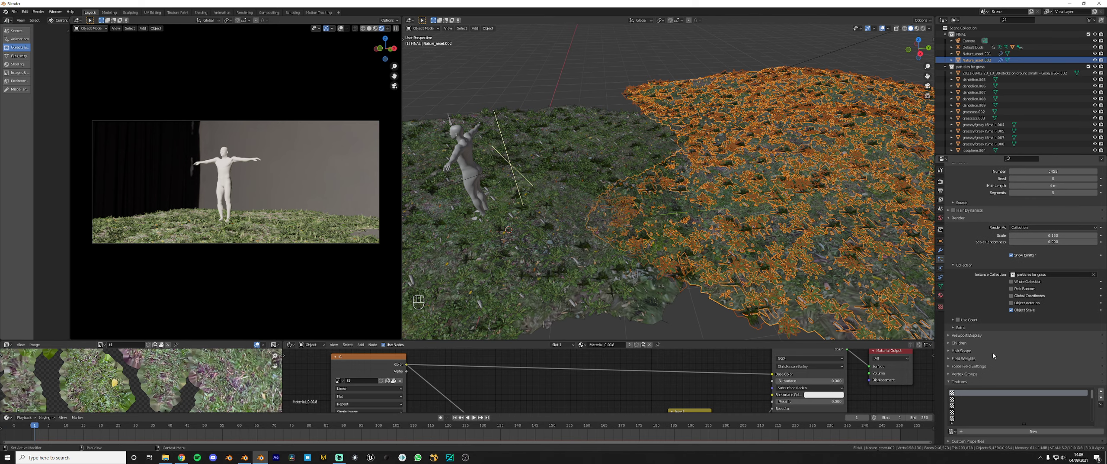
pyautogui.click(1005, 431)
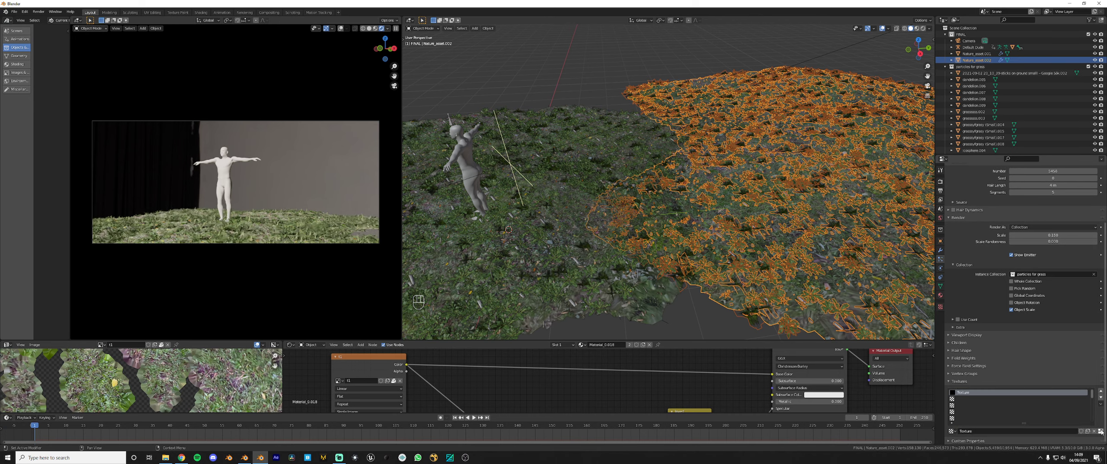
pyautogui.click(1100, 431)
# Keep the grass texture's type as Clouds and increase its noise size for larger patches
pyautogui.click(1010, 200)
pyautogui.click(999, 216)
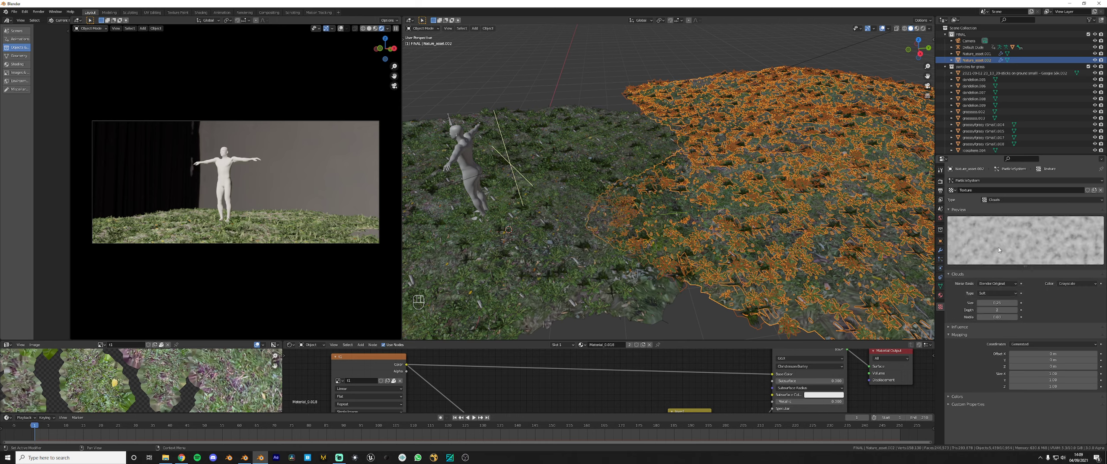
pyautogui.moveTo(996, 302); pyautogui.dragTo(1020, 303)
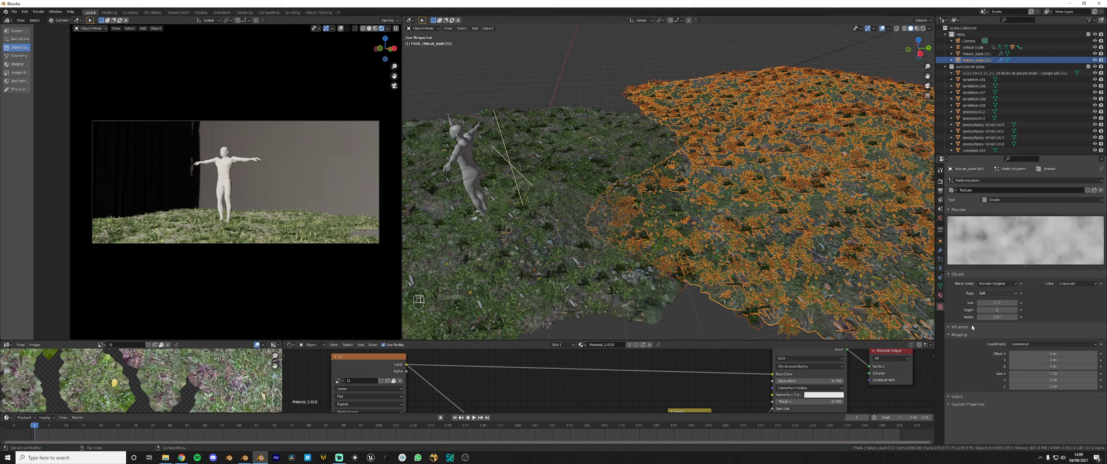
# Make the clouds texture influence particle density instead of general time and check the spread over both grounds
pyautogui.click(995, 326)
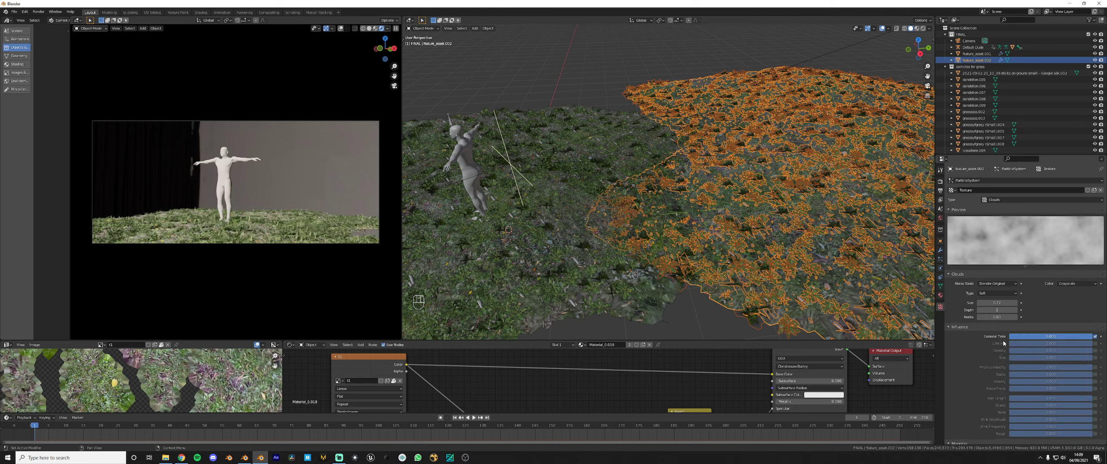
pyautogui.click(1095, 350)
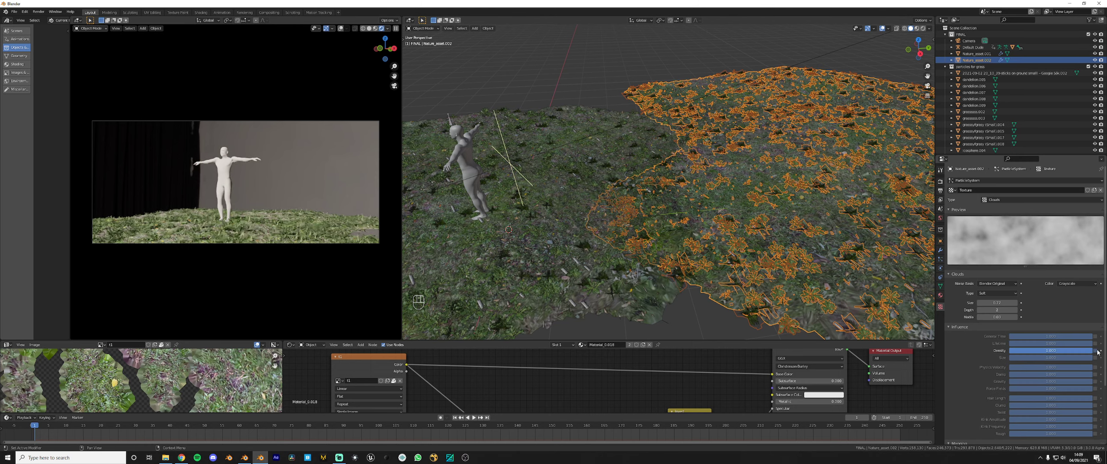
pyautogui.scroll(-2, 672, 239)
pyautogui.moveTo(672, 240); pyautogui.dragTo(695, 255, button='middle')
pyautogui.scroll(3, 695, 255)
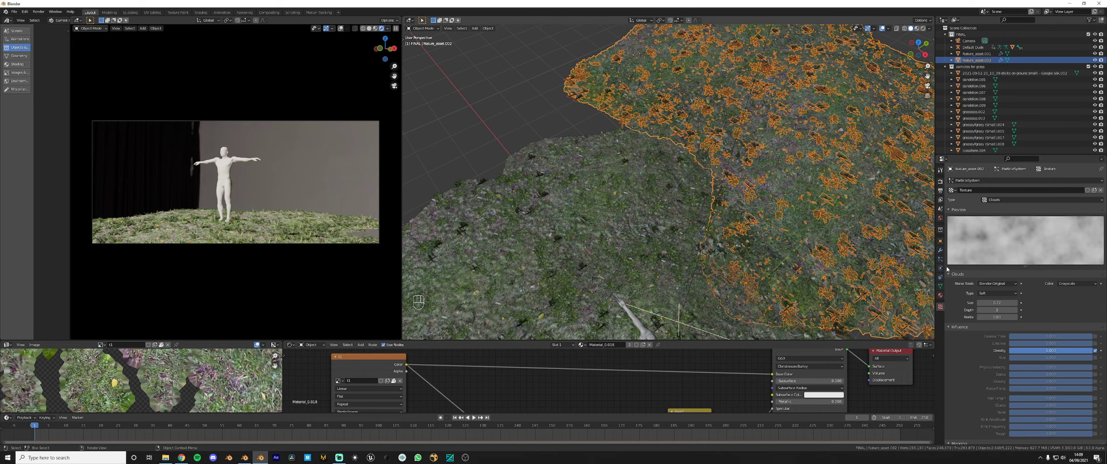
# Enable the Color Ramp in the clouds texture's color settings and expand it
pyautogui.click(955, 327)
pyautogui.click(965, 334)
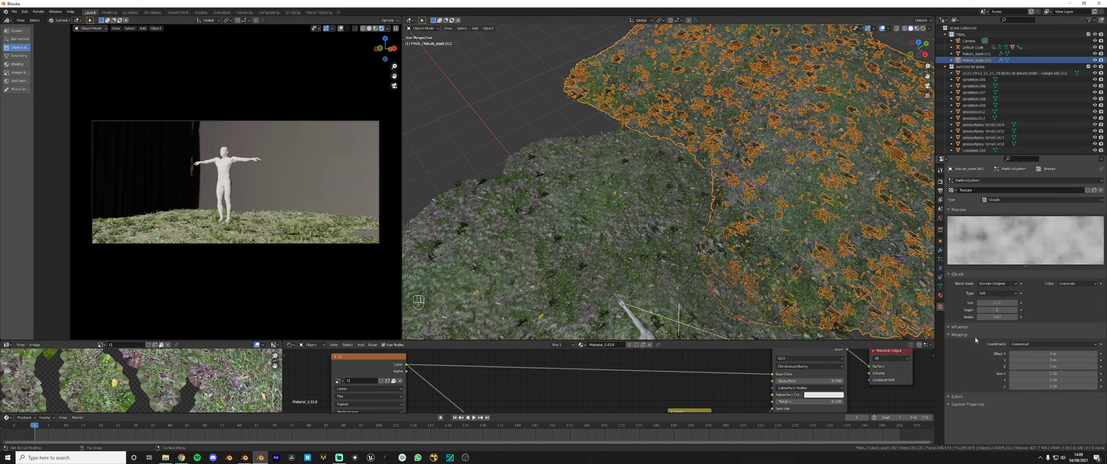
pyautogui.click(957, 396)
pyautogui.scroll(-2, 987, 394)
pyautogui.click(957, 432)
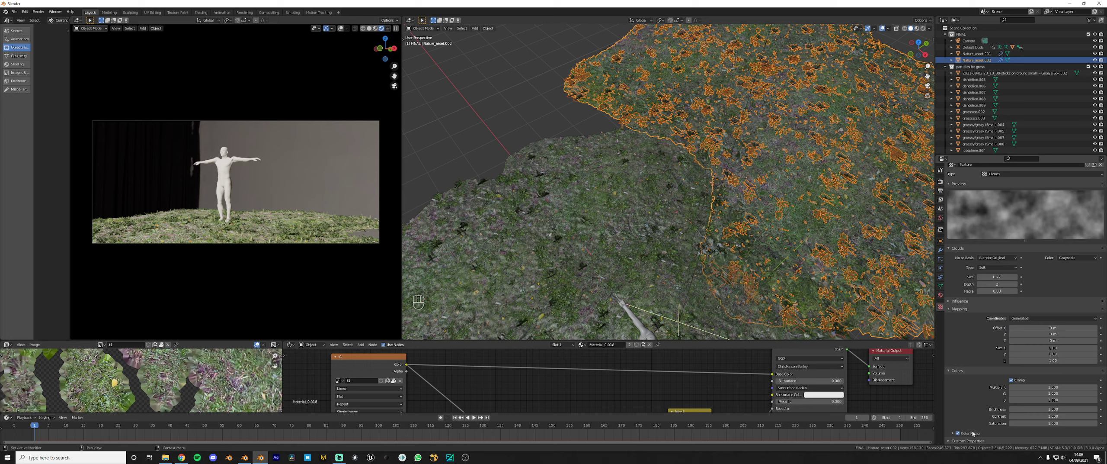
pyautogui.click(952, 433)
# Set the texture's color ramp to Constant interpolation and move its white stop slightly below the midpoint for sharply defined grass patches
pyautogui.scroll(-2, 965, 432)
pyautogui.click(1070, 413)
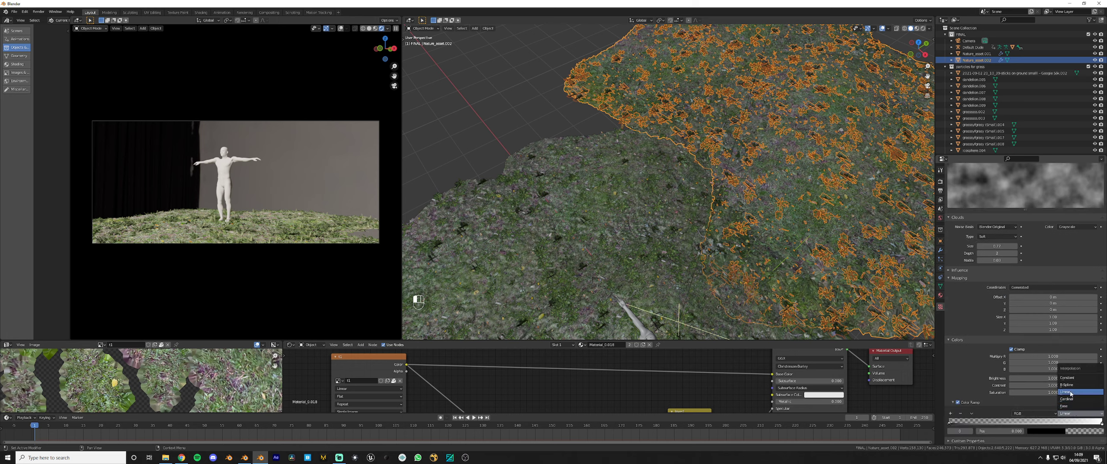
pyautogui.click(1073, 378)
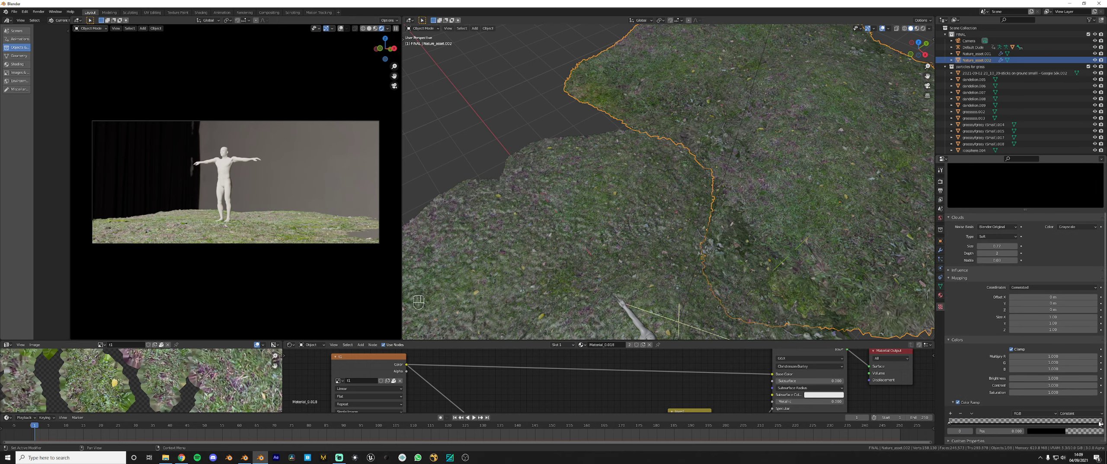
pyautogui.moveTo(1101, 425); pyautogui.dragTo(1012, 430)
pyautogui.scroll(-4, 727, 242)
pyautogui.moveTo(731, 320); pyautogui.dragTo(714, 281, button='middle')
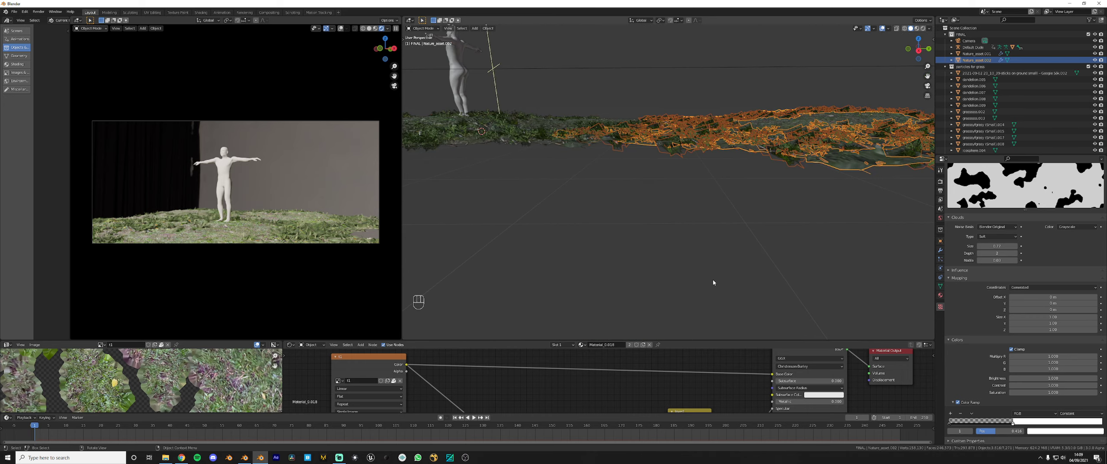
pyautogui.click(714, 282)
pyautogui.moveTo(675, 163); pyautogui.dragTo(672, 191, button='middle')
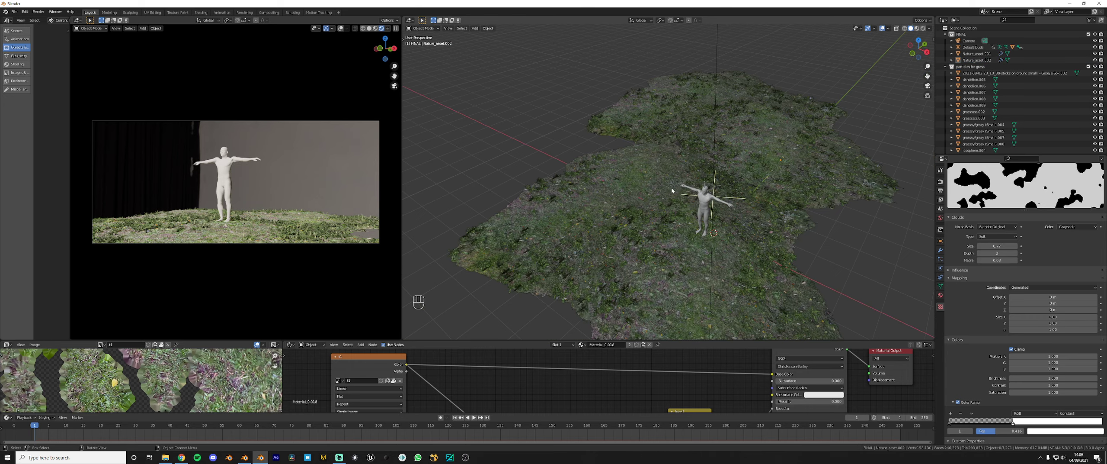
# Enlarge the shader editor and select one of the dandelion source plants to show its material nodes
pyautogui.click(649, 269)
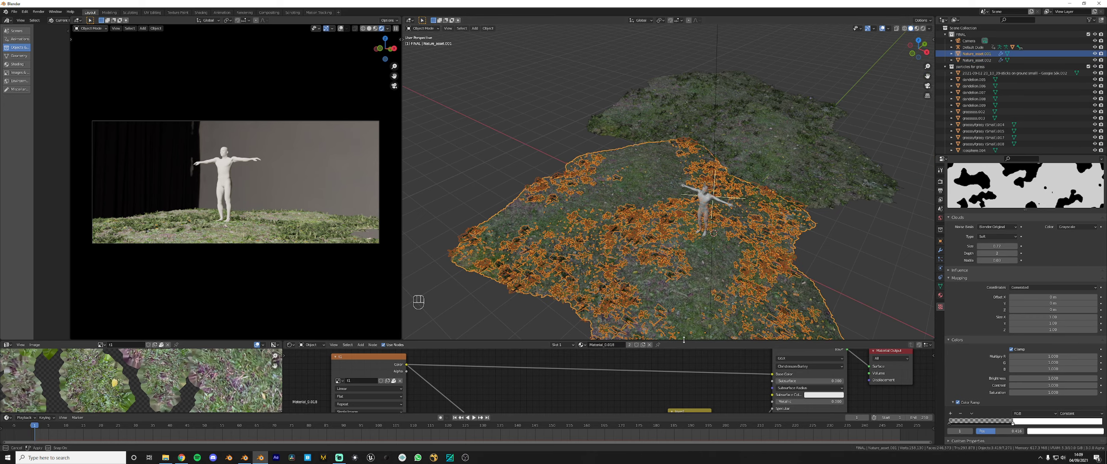
pyautogui.moveTo(636, 341); pyautogui.dragTo(634, 308)
pyautogui.scroll(-8, 755, 223)
pyautogui.moveTo(831, 207); pyautogui.dragTo(847, 205, button='middle')
pyautogui.scroll(5, 839, 225)
pyautogui.keyDown('shift'); pyautogui.moveTo(839, 237); pyautogui.dragTo(620, 157, button='middle'); pyautogui.keyUp('shift')
pyautogui.click(670, 205)
pyautogui.scroll(1, 462, 356)
pyautogui.moveTo(462, 355); pyautogui.dragTo(637, 322, button='middle')
pyautogui.scroll(4, 661, 233)
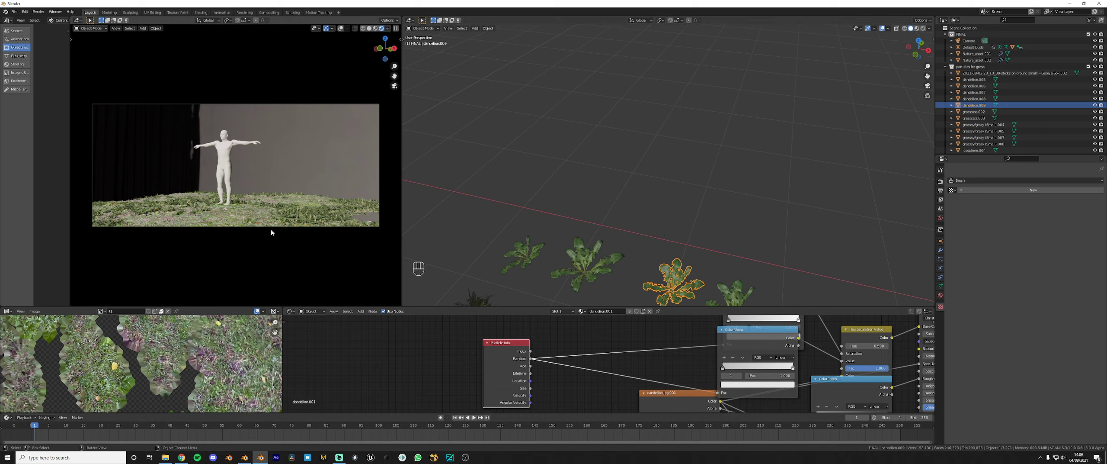
# Brighten the darker stop of the dandelion material's color ramp, driven by the Particle Info node, to near white
pyautogui.scroll(-2, 660, 390)
pyautogui.moveTo(697, 329); pyautogui.dragTo(586, 368)
pyautogui.scroll(2, 667, 374)
pyautogui.click(667, 371)
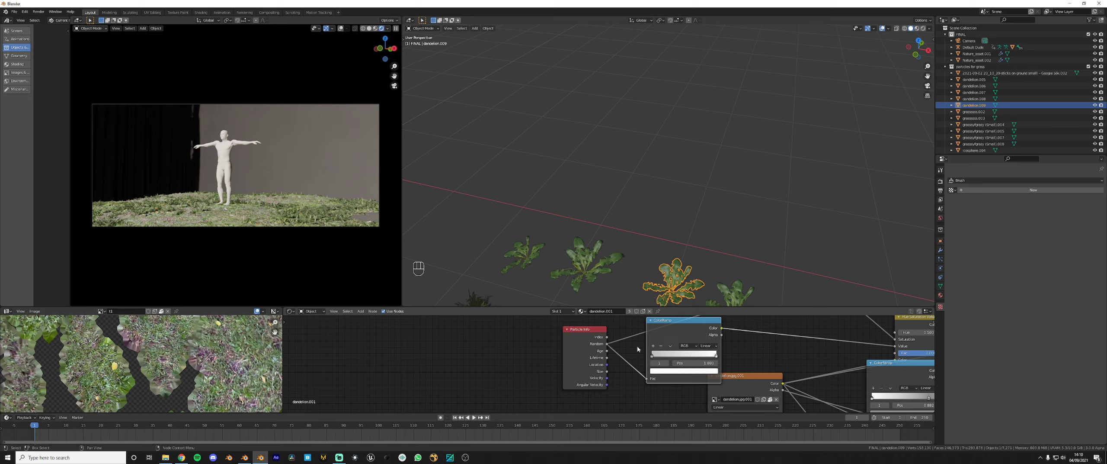
pyautogui.click(684, 371)
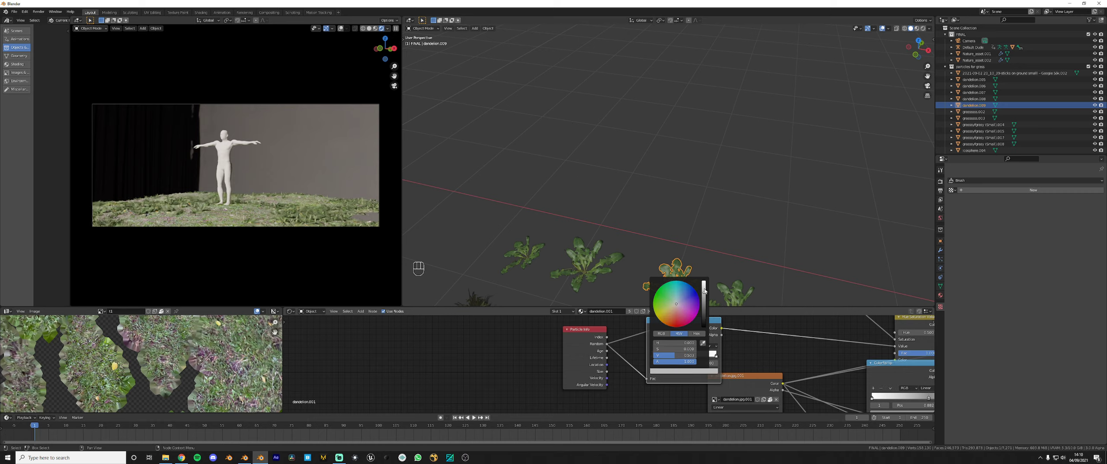
pyautogui.moveTo(704, 290); pyautogui.dragTo(704, 281)
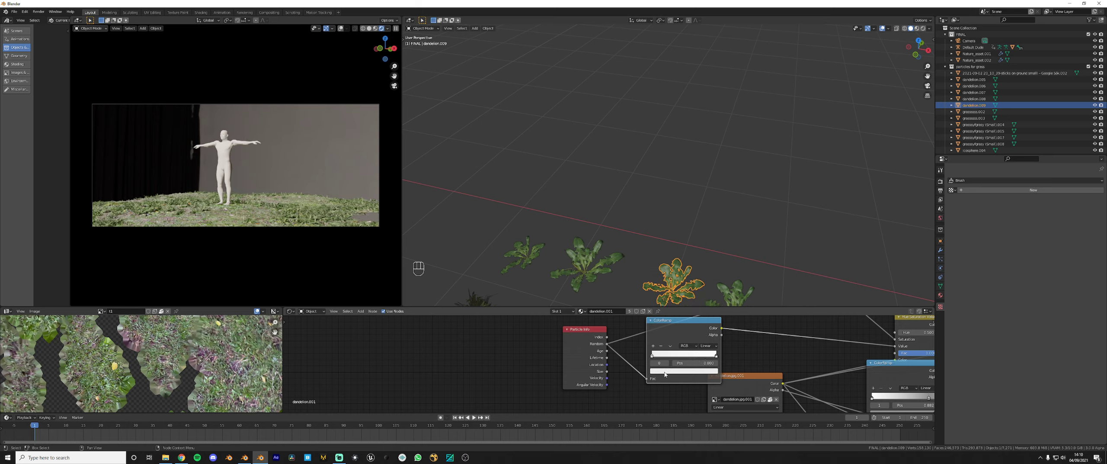
pyautogui.moveTo(692, 368); pyautogui.dragTo(584, 389, button='middle')
# Insert a Hue Saturation Value node between the front ground material's image texture and its Base Color
pyautogui.scroll(-10, 588, 247)
pyautogui.keyDown('shift'); pyautogui.moveTo(588, 247); pyautogui.dragTo(809, 292, button='middle'); pyautogui.keyUp('shift')
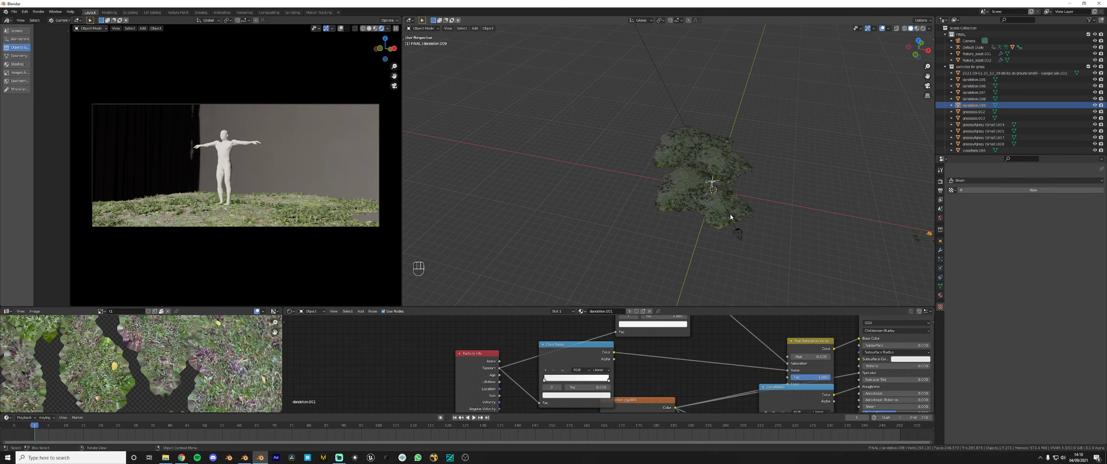
pyautogui.scroll(2, 709, 230)
pyautogui.click(689, 215)
pyautogui.scroll(-3, 436, 368)
pyautogui.scroll(4, 734, 257)
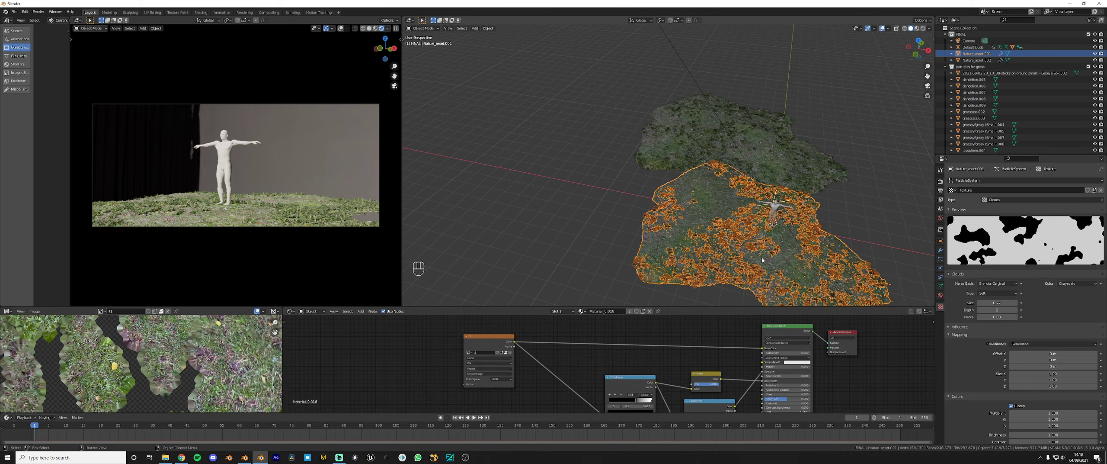
pyautogui.scroll(3, 734, 257)
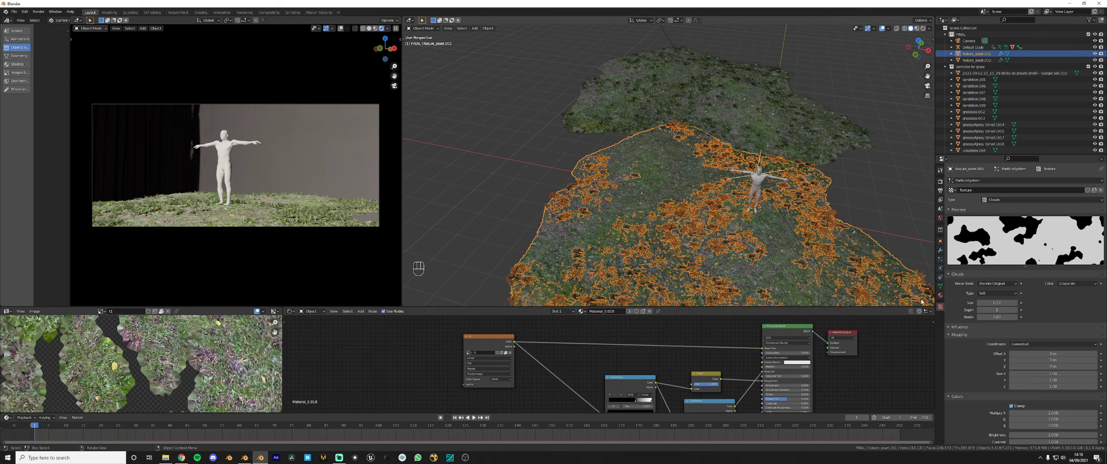
pyautogui.scroll(-2, 654, 247)
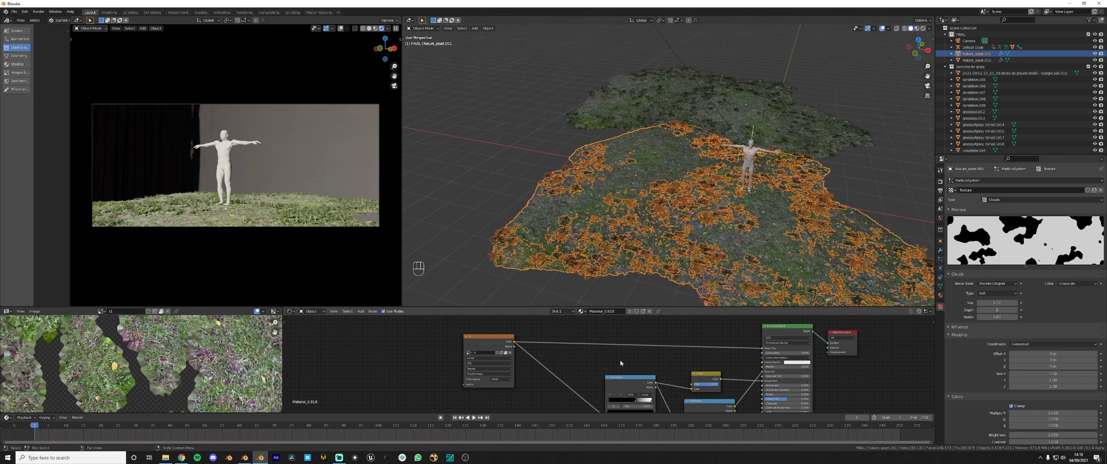
pyautogui.hotkey('ctrl', 'space')
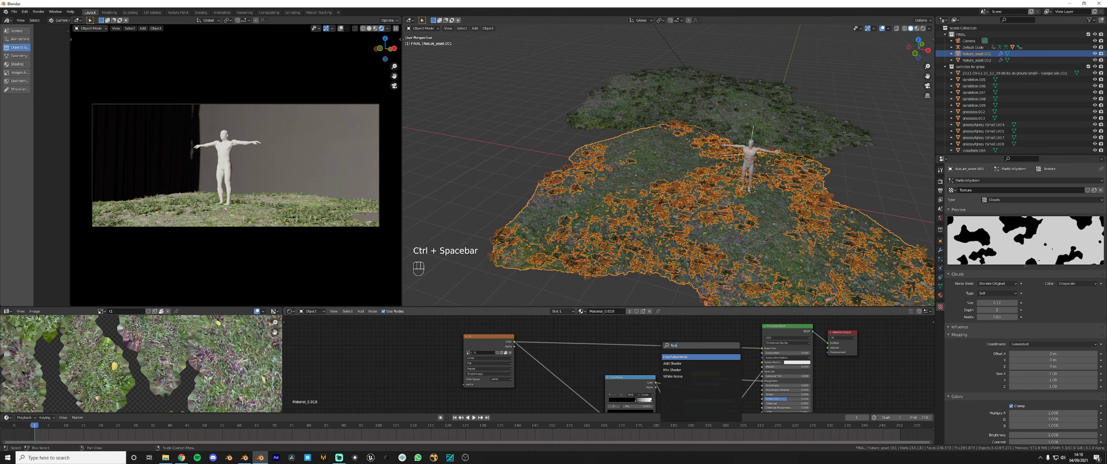
pyautogui.press('Return')
pyautogui.click(682, 366)
# Set the front ground's Hue Saturation Value node to value 0.8 and saturation 1.2, and shrink the shader editor again
pyautogui.scroll(5, 681, 366)
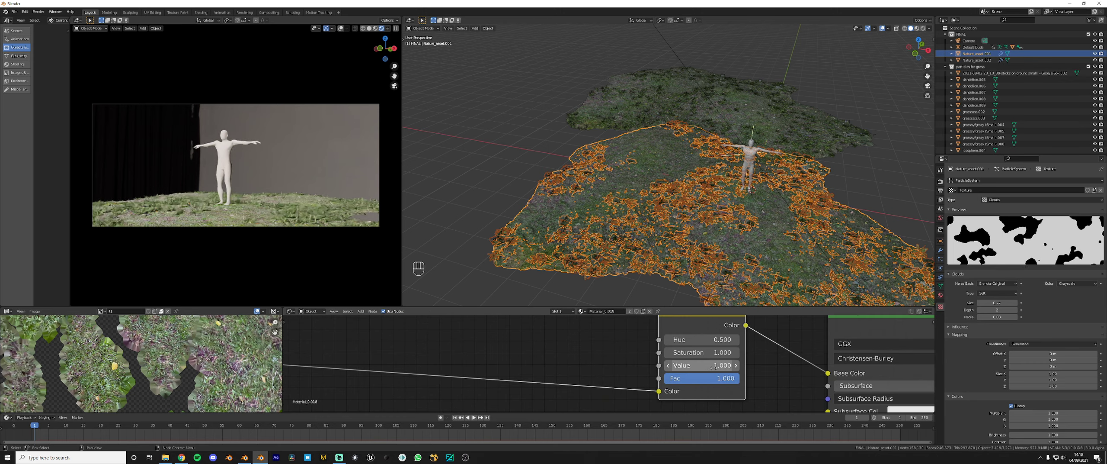
pyautogui.click(669, 366)
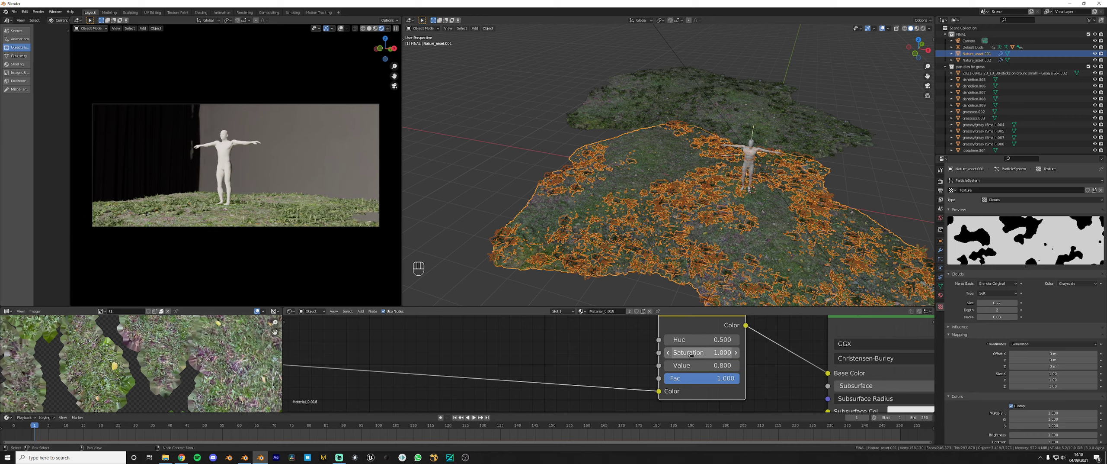
pyautogui.moveTo(697, 353)
pyautogui.mouseDown()
pyautogui.moveTo(671, 353)
pyautogui.moveTo(741, 353)
pyautogui.moveTo(706, 353)
pyautogui.mouseUp()
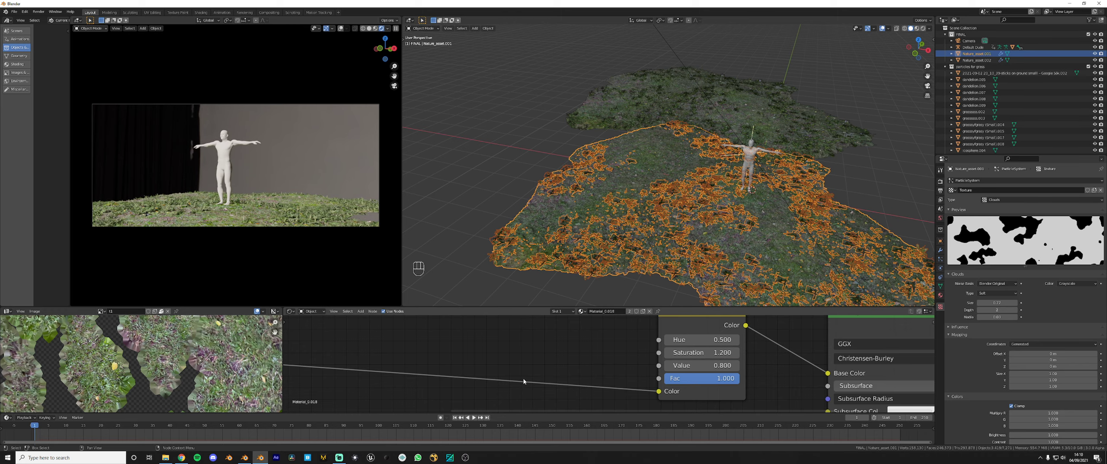
pyautogui.moveTo(528, 306); pyautogui.dragTo(527, 360)
pyautogui.scroll(-4, 586, 320)
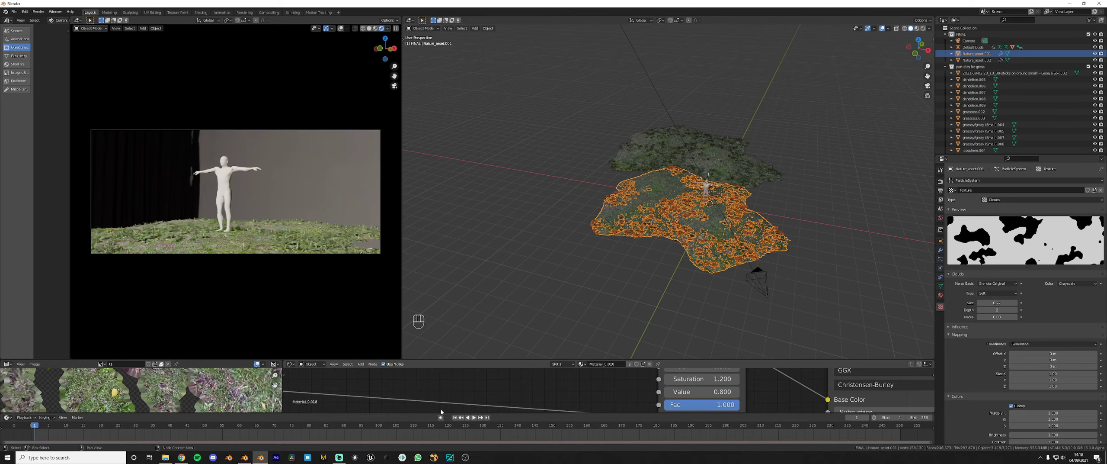
# Switch to the nature scans library file, box-select a group of scattered debris scans and move them along the Y axis
pyautogui.hotkey('alt', 'Tab')
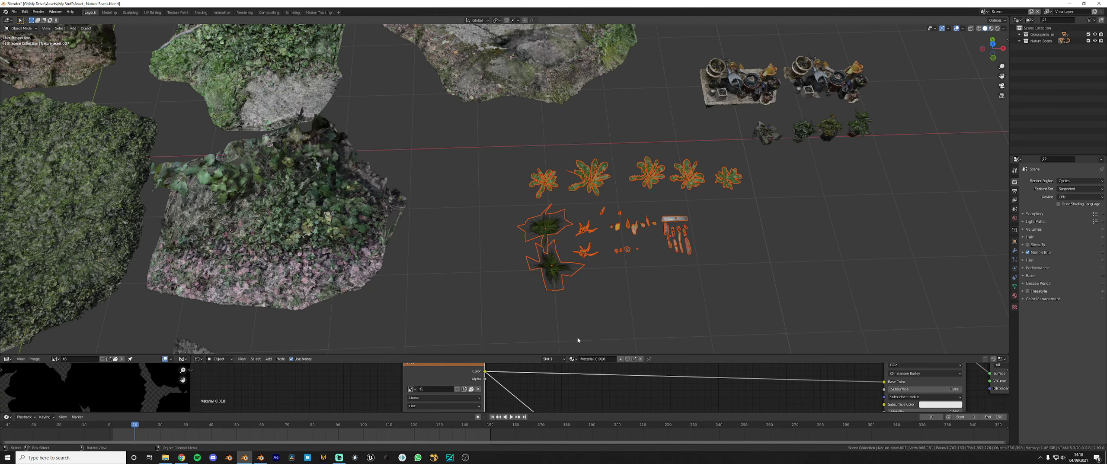
pyautogui.scroll(-5, 591, 195)
pyautogui.moveTo(591, 195); pyautogui.dragTo(544, 181, button='middle')
pyautogui.scroll(5, 545, 182)
pyautogui.scroll(-4, 497, 233)
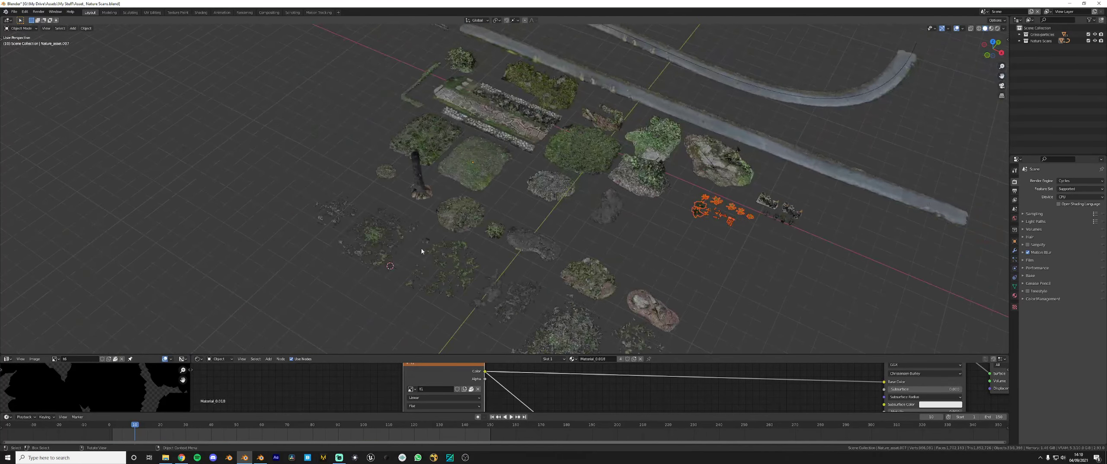
pyautogui.moveTo(449, 256); pyautogui.dragTo(482, 302, button='middle')
pyautogui.moveTo(394, 275); pyautogui.dragTo(660, 324)
pyautogui.keyDown('shift'); pyautogui.moveTo(679, 322); pyautogui.dragTo(581, 264, button='middle'); pyautogui.keyUp('shift')
pyautogui.scroll(3, 582, 264)
pyautogui.press('g')
pyautogui.press('y')
pyautogui.click(491, 292)
pyautogui.click(486, 291)
# Examine the scattered stick and leaf debris scans up close to compare them for use in the scene
pyautogui.scroll(5, 697, 256)
pyautogui.keyDown('shift'); pyautogui.moveTo(378, 266); pyautogui.dragTo(658, 287, button='middle'); pyautogui.keyUp('shift')
pyautogui.scroll(3, 712, 274)
pyautogui.click(589, 223)
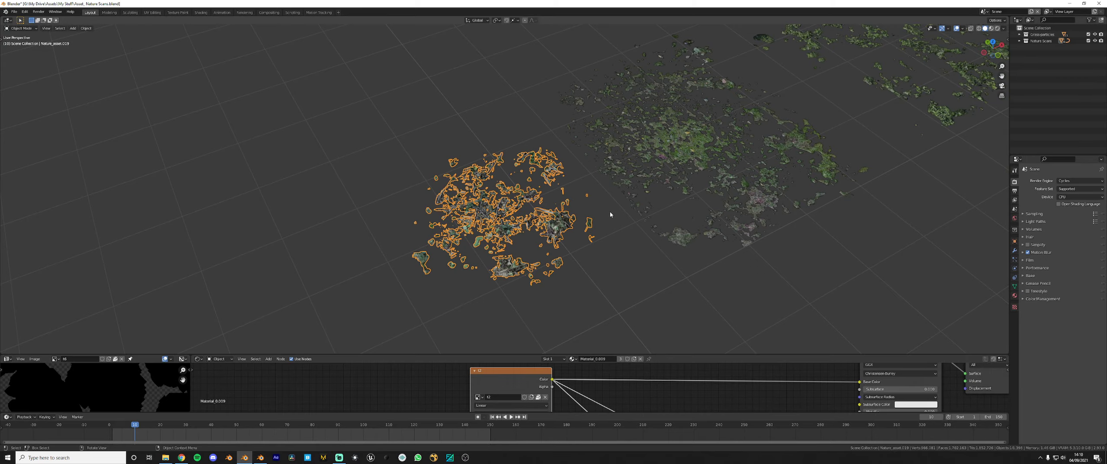
pyautogui.moveTo(596, 216); pyautogui.dragTo(632, 233, button='middle')
pyautogui.click(604, 231)
pyautogui.scroll(4, 605, 231)
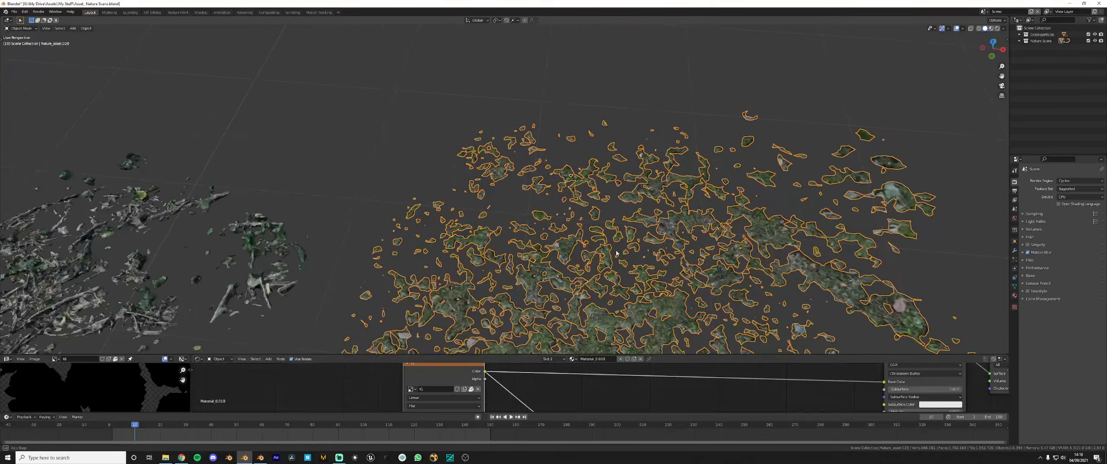
# Copy the scattered sticks-and-leaves debris scan from the library file and paste it into the grassy ground scene
pyautogui.click(234, 258)
pyautogui.keyDown('shift'); pyautogui.moveTo(216, 270); pyautogui.dragTo(508, 232, button='middle'); pyautogui.keyUp('shift')
pyautogui.scroll(7, 509, 233)
pyautogui.scroll(-5, 508, 232)
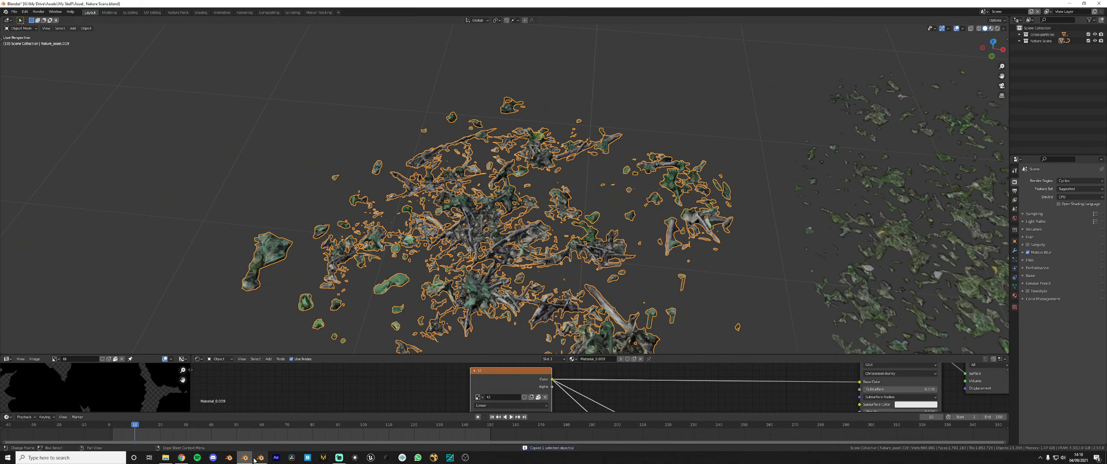
pyautogui.hotkey('alt', 'Tab')
pyautogui.hotkey('ctrl', 'v')
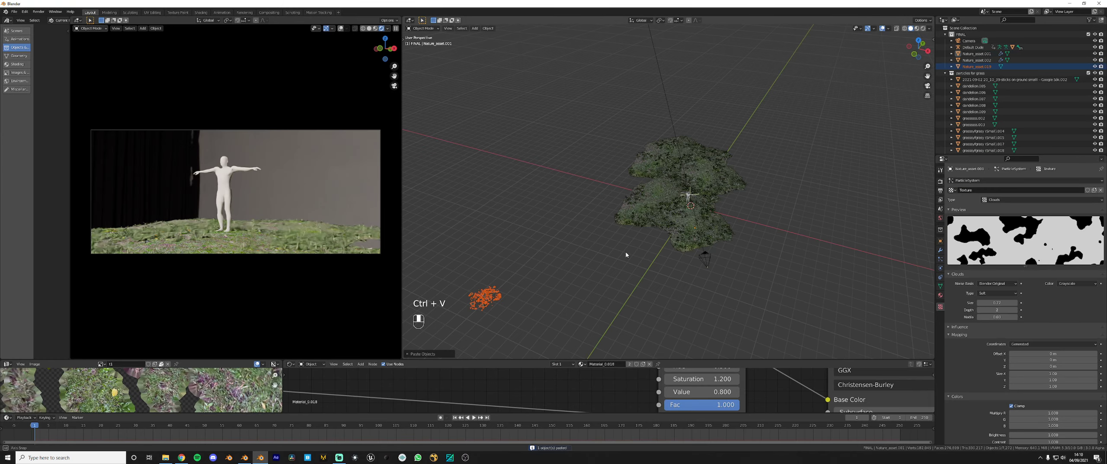
# Move the pasted sticks-and-leaves debris onto the ground patch near the figure and scale it up
pyautogui.press('KP_7')
pyautogui.press('g')
pyautogui.click(642, 168)
pyautogui.scroll(4, 613, 245)
pyautogui.click(620, 244)
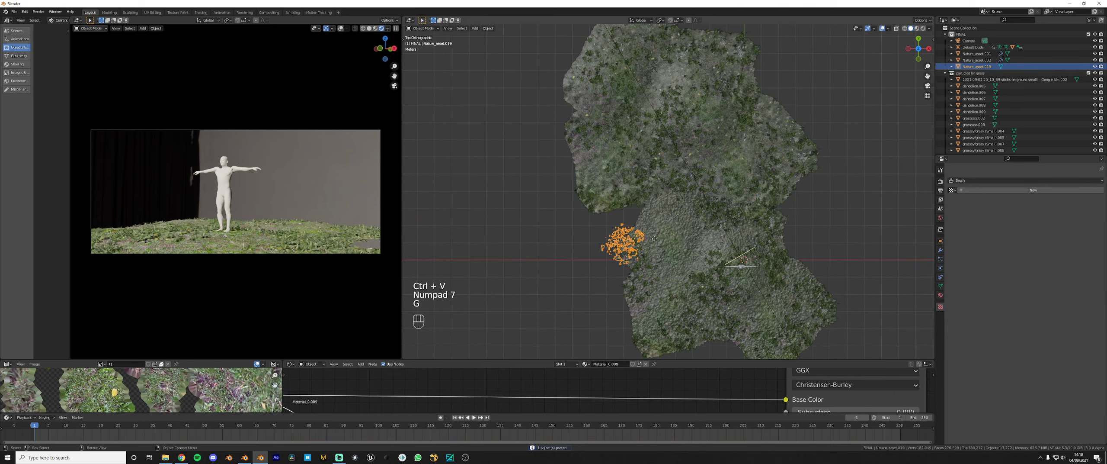
pyautogui.press('g')
pyautogui.click(657, 247)
pyautogui.press('s')
pyautogui.click(734, 247)
pyautogui.press('g')
pyautogui.click(765, 265)
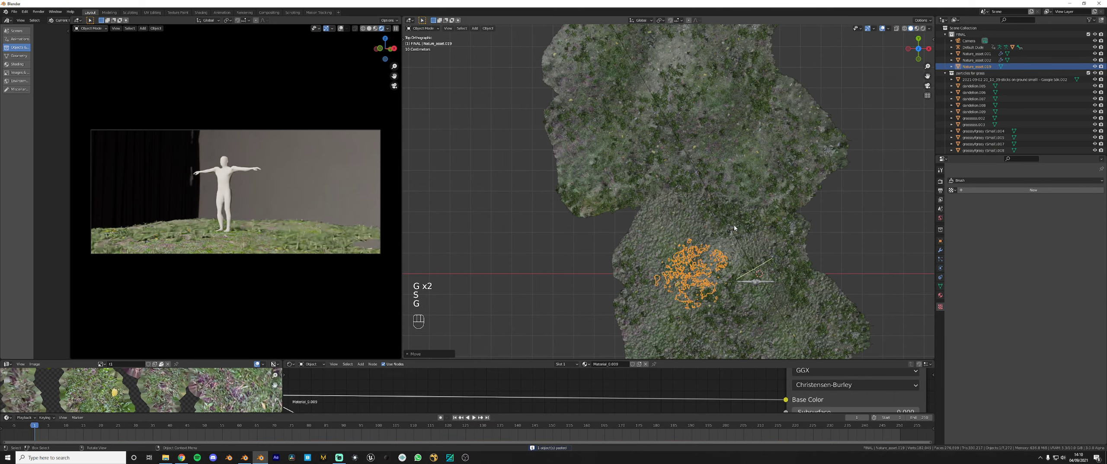
# Reposition the debris scan in front of the figure and adjust its height along Z so it sinks into the ground
pyautogui.press('g')
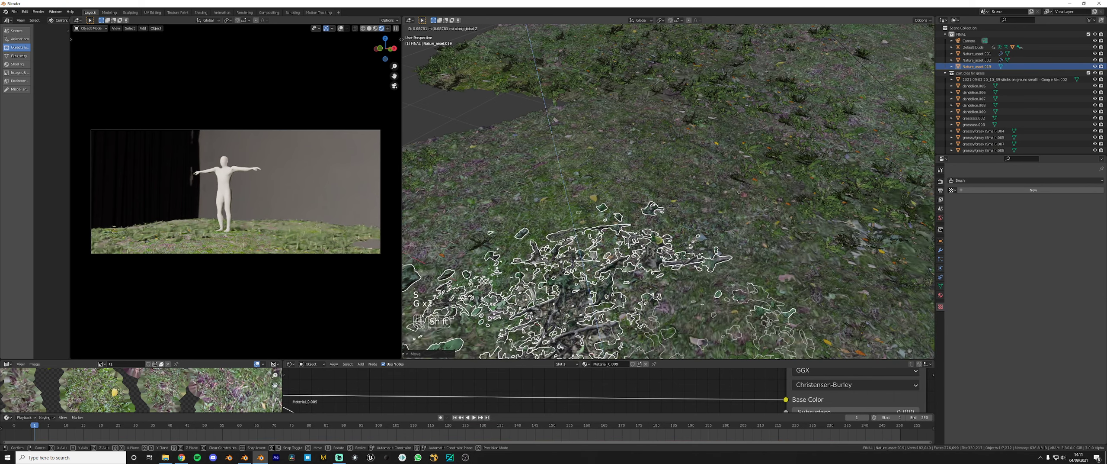
pyautogui.click(685, 214)
pyautogui.press('KP_7')
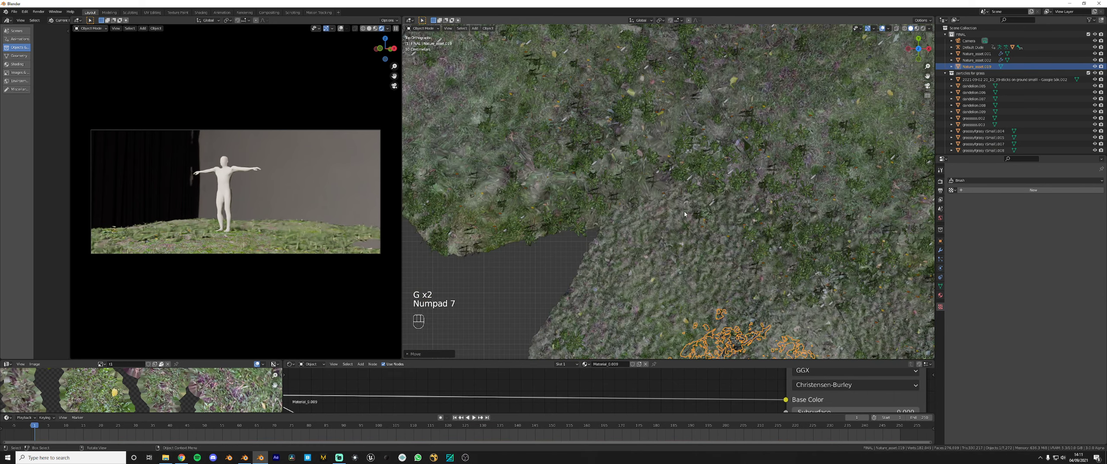
pyautogui.scroll(-5, 684, 214)
pyautogui.press('g')
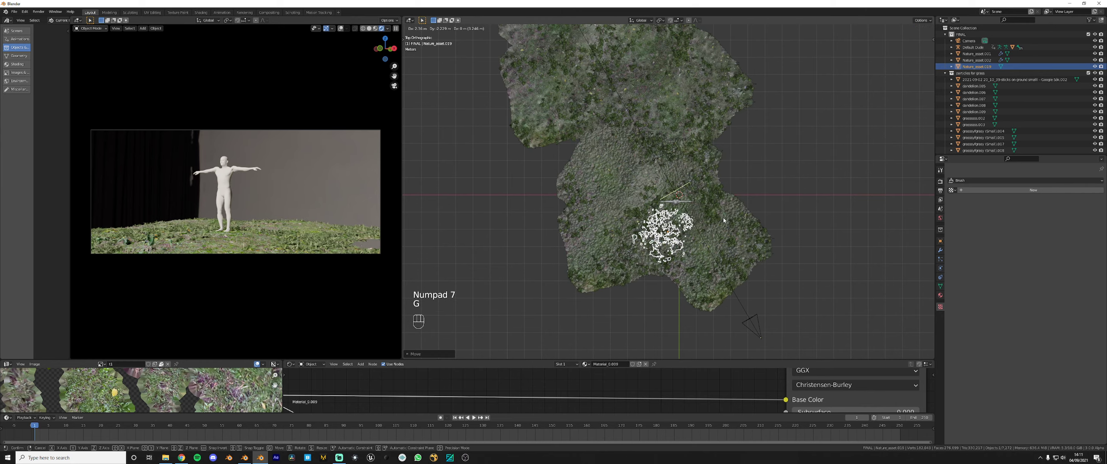
pyautogui.click(724, 220)
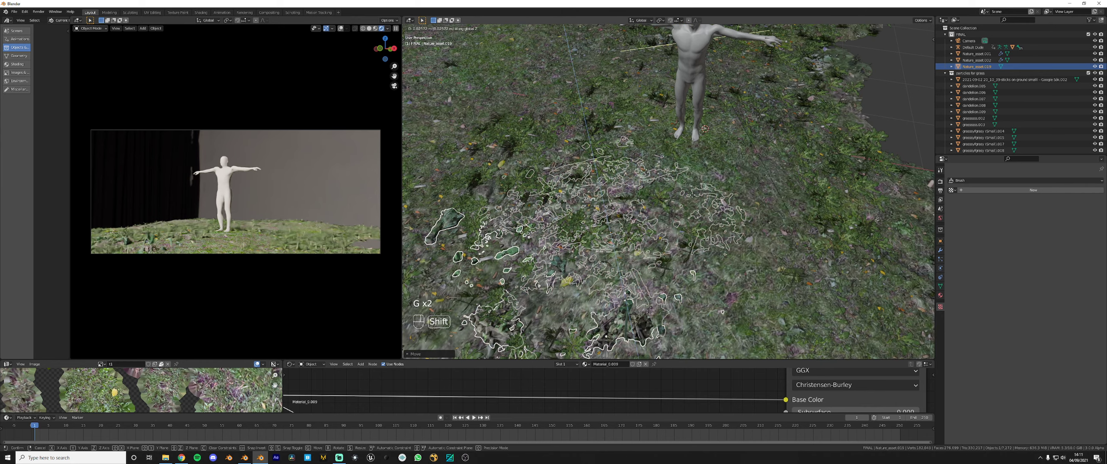
pyautogui.click(692, 195)
# Tilt the debris scan freely to follow the slope of the ground and nudge its position
pyautogui.press('r')
pyautogui.press('r')
pyautogui.click(697, 200)
pyautogui.moveTo(697, 199); pyautogui.dragTo(619, 180, button='middle')
pyautogui.press('g')
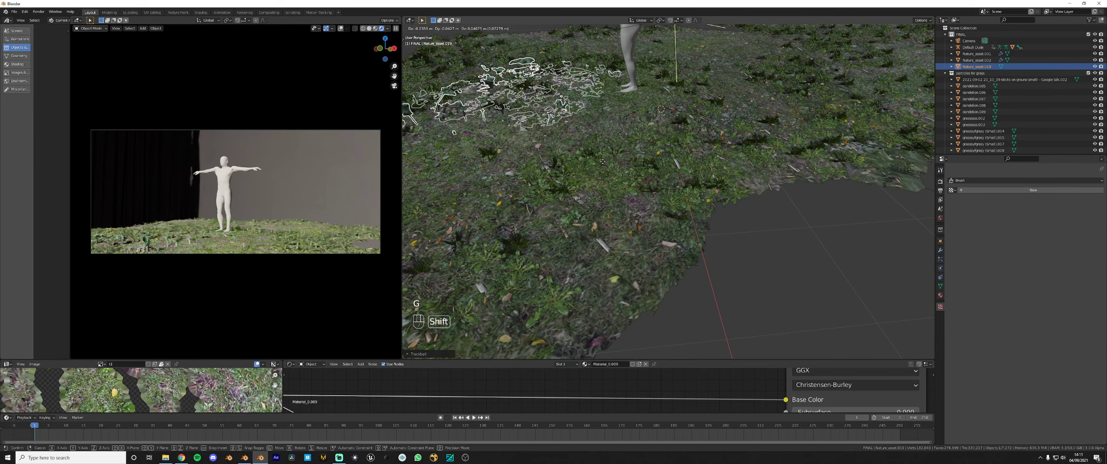
pyautogui.click(602, 161)
# Enlarge the shader editor, insert a Hue Saturation Value node before the debris material's Base Color, and set its hue to 0.4
pyautogui.moveTo(637, 360); pyautogui.dragTo(637, 327)
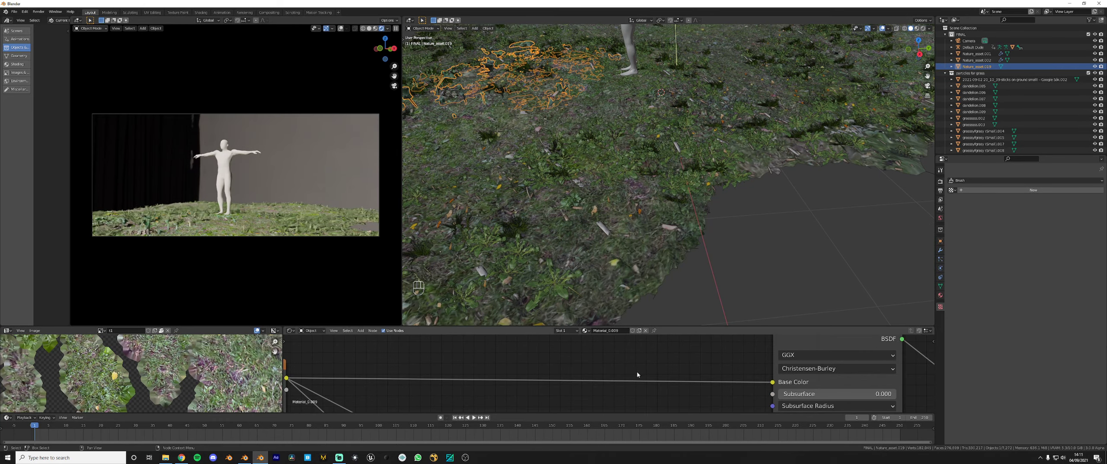
pyautogui.scroll(-2, 637, 375)
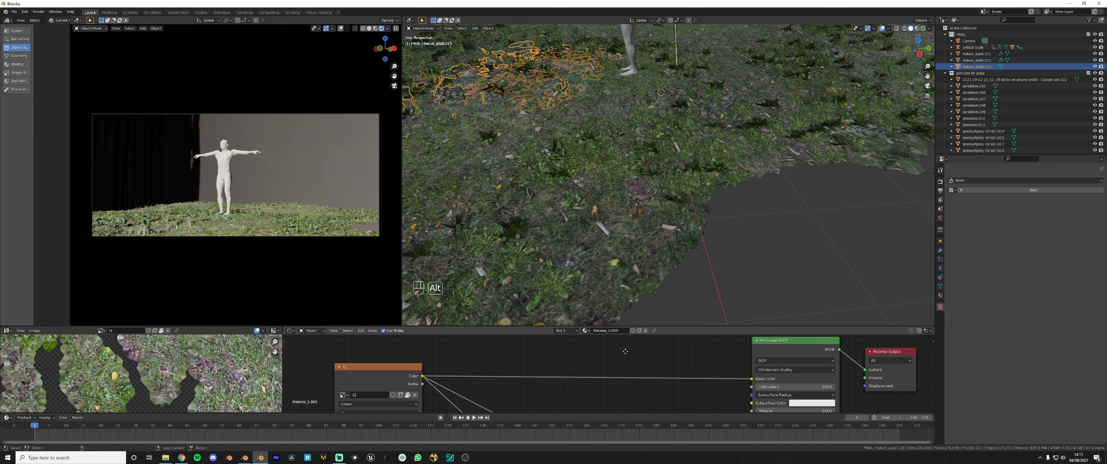
pyautogui.hotkey('alt', 'h')
pyautogui.click(660, 350)
pyautogui.scroll(6, 688, 370)
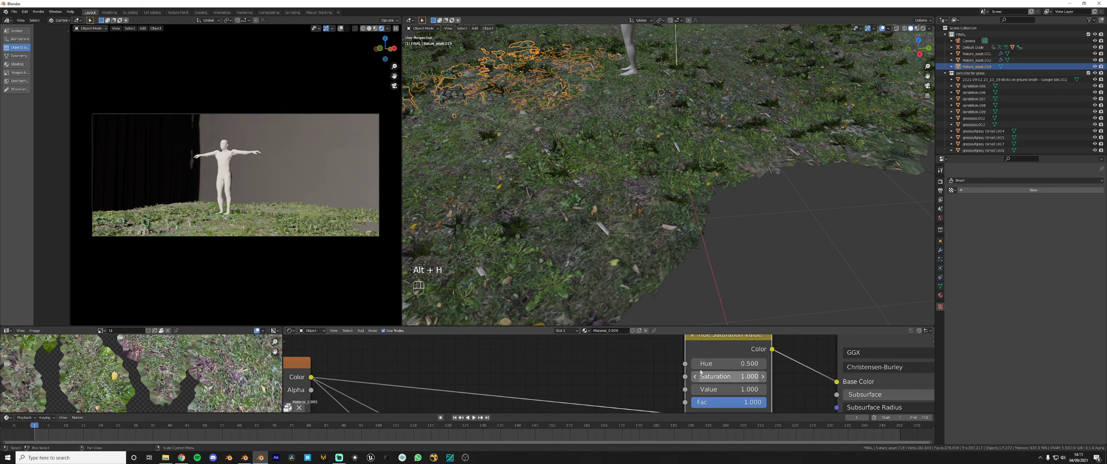
pyautogui.click(695, 365)
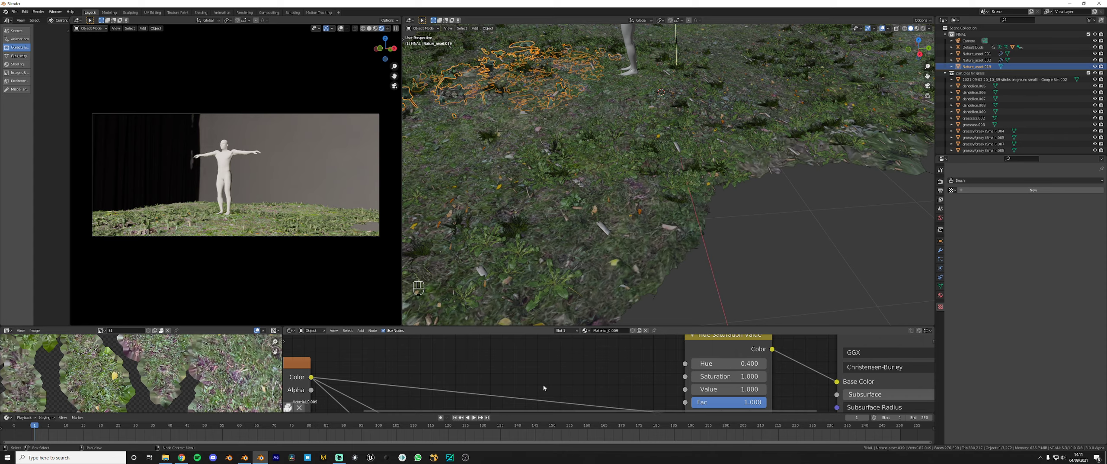
# Adjust the debris scan's height along Z against the ground at the figure's feet and rotate it slightly
pyautogui.press('KP_7')
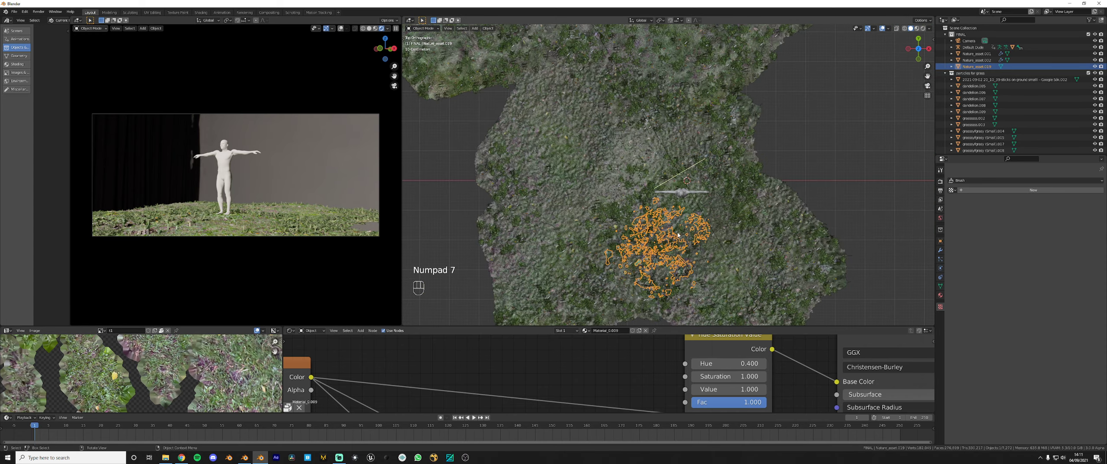
pyautogui.moveTo(678, 235); pyautogui.dragTo(709, 190, button='middle')
pyautogui.scroll(6, 709, 190)
pyautogui.press('g')
pyautogui.press('z')
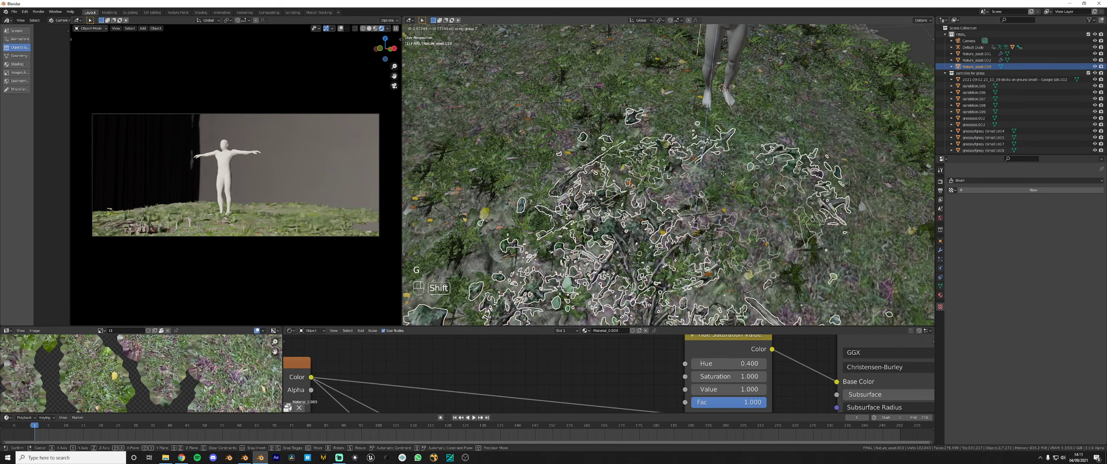
pyautogui.click(723, 173)
pyautogui.press('r')
pyautogui.click(726, 207)
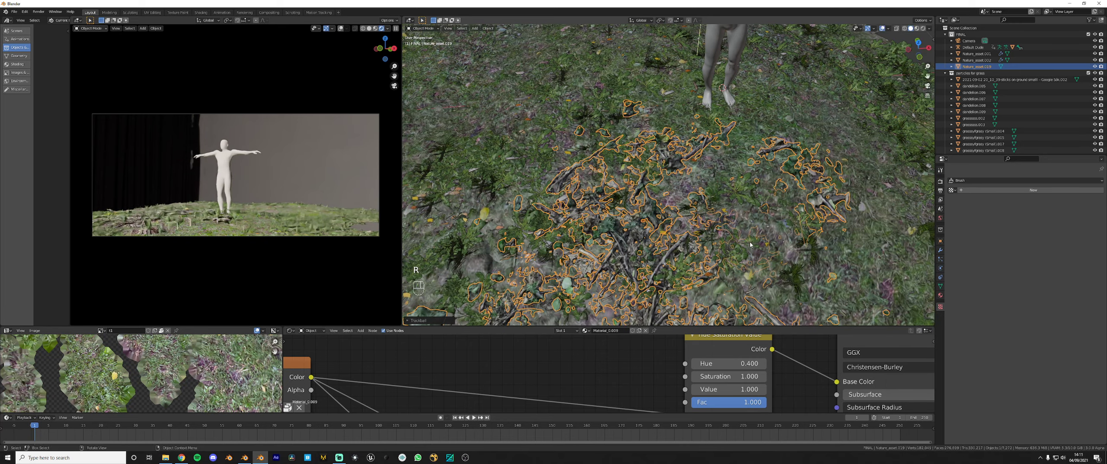
# Duplicate the sticks-and-leaves debris scan and place the rotated copy on the front ground patch near the camera
pyautogui.moveTo(726, 216); pyautogui.dragTo(675, 205, button='middle')
pyautogui.scroll(-2, 674, 205)
pyautogui.click(673, 211)
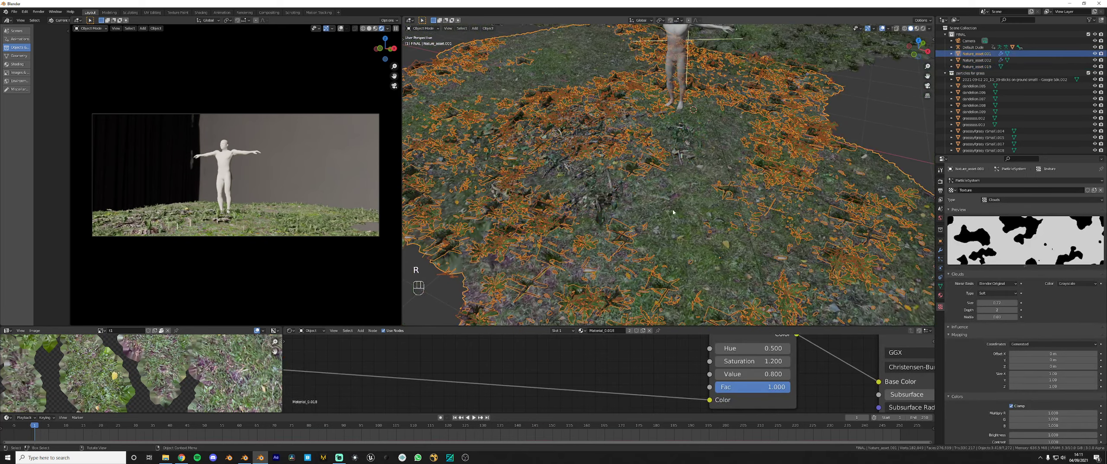
pyautogui.click(866, 138)
pyautogui.click(579, 167)
pyautogui.press('KP_7')
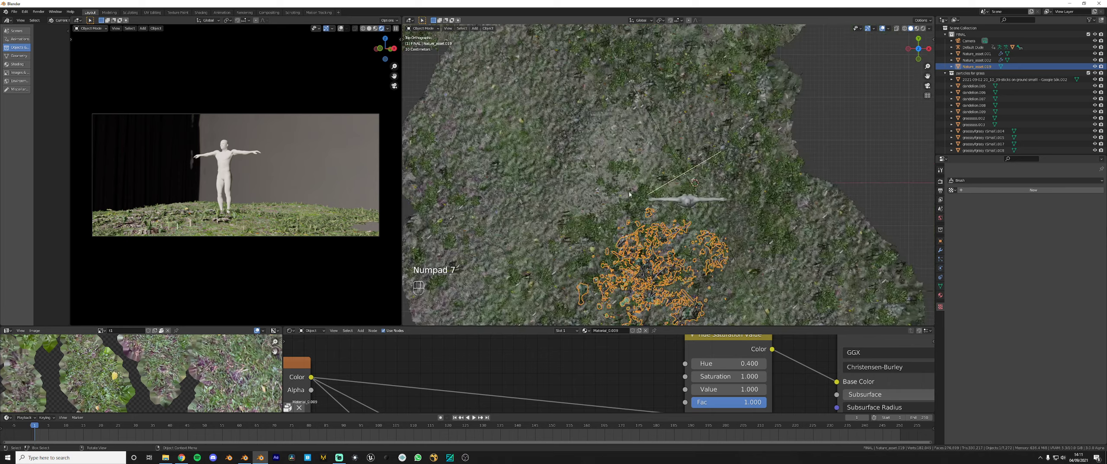
pyautogui.hotkey('shift', 'd')
pyautogui.press('r')
pyautogui.click(755, 186)
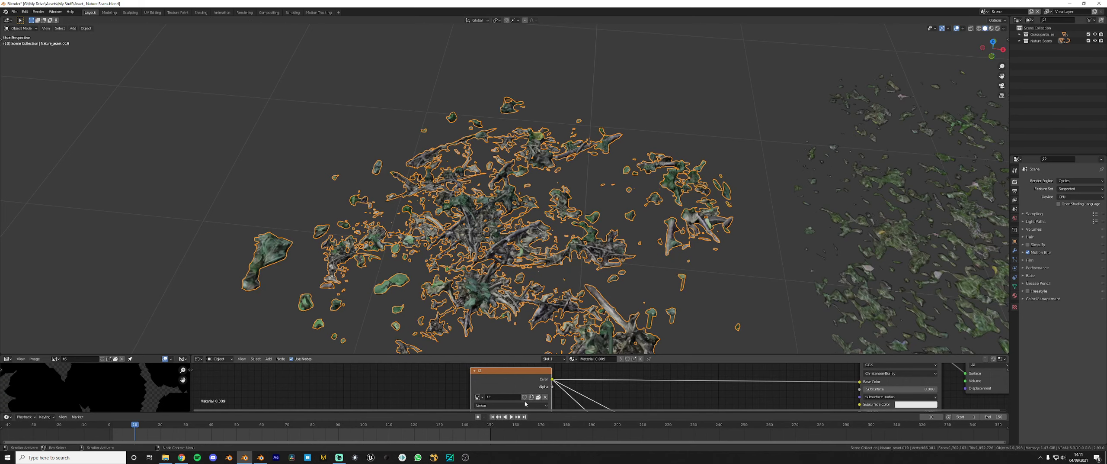
# Switch to the nature scans library file, copy the large dense debris scan, and paste it into the grassy ground scene
pyautogui.scroll(-7, 751, 235)
pyautogui.keyDown('shift'); pyautogui.moveTo(787, 217); pyautogui.dragTo(498, 196, button='middle'); pyautogui.keyUp('shift')
pyautogui.scroll(-3, 605, 208)
pyautogui.moveTo(672, 213); pyautogui.dragTo(674, 225, button='middle')
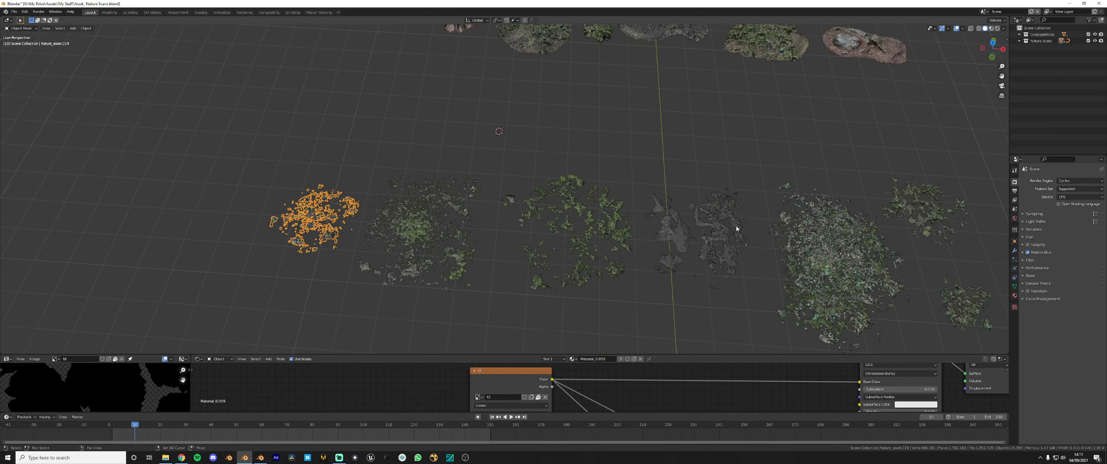
pyautogui.keyDown('shift'); pyautogui.moveTo(917, 249); pyautogui.dragTo(720, 218, button='middle'); pyautogui.keyUp('shift')
pyautogui.scroll(3, 714, 211)
pyautogui.click(691, 221)
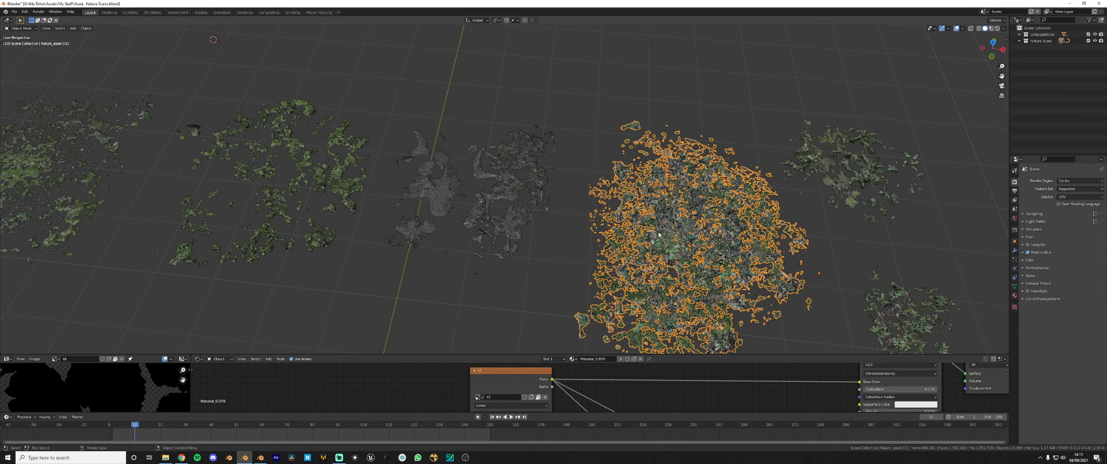
pyautogui.scroll(-4, 668, 242)
pyautogui.moveTo(653, 254); pyautogui.dragTo(632, 260, button='middle')
pyautogui.click(259, 457)
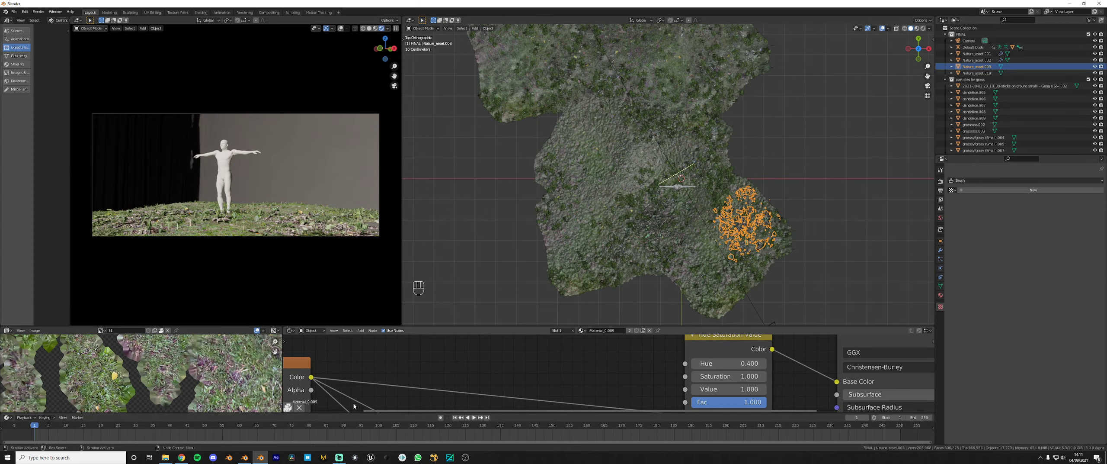
pyautogui.hotkey('ctrl', 'v')
# Move the large debris scan onto the ground beside the figure, resize it, and adjust its height along Z
pyautogui.scroll(-5, 641, 221)
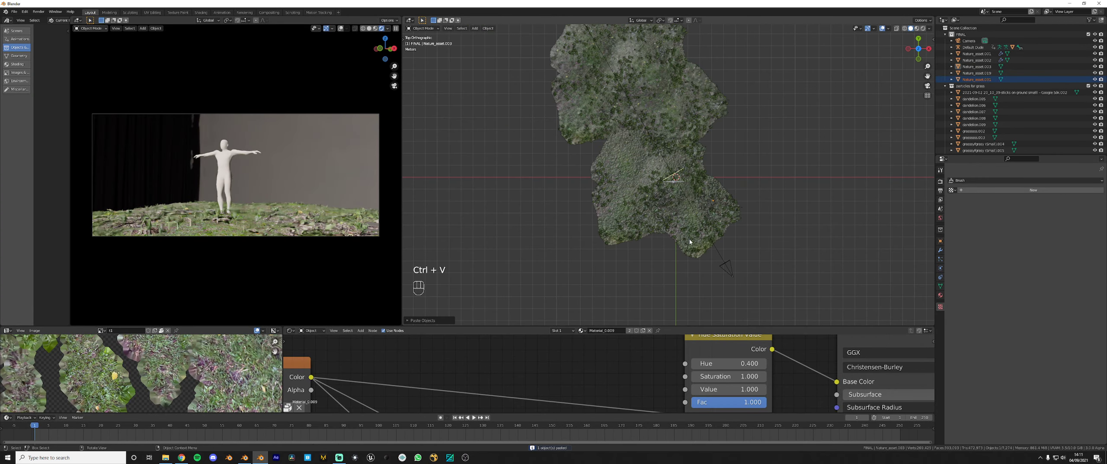
pyautogui.press('g')
pyautogui.click(644, 113)
pyautogui.press('s')
pyautogui.click(687, 109)
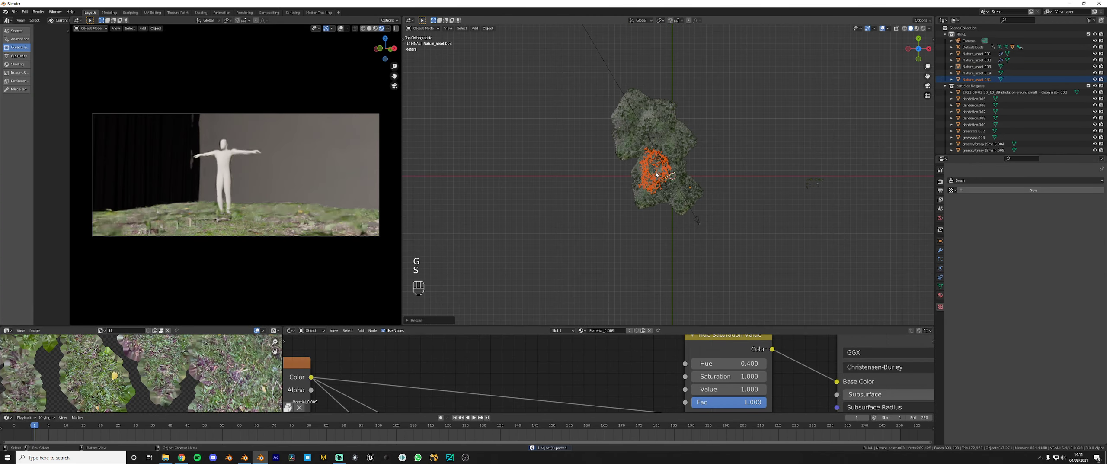
pyautogui.scroll(4, 661, 168)
pyautogui.press('g')
pyautogui.click(674, 147)
pyautogui.scroll(3, 687, 154)
pyautogui.moveTo(688, 154); pyautogui.dragTo(682, 118, button='middle')
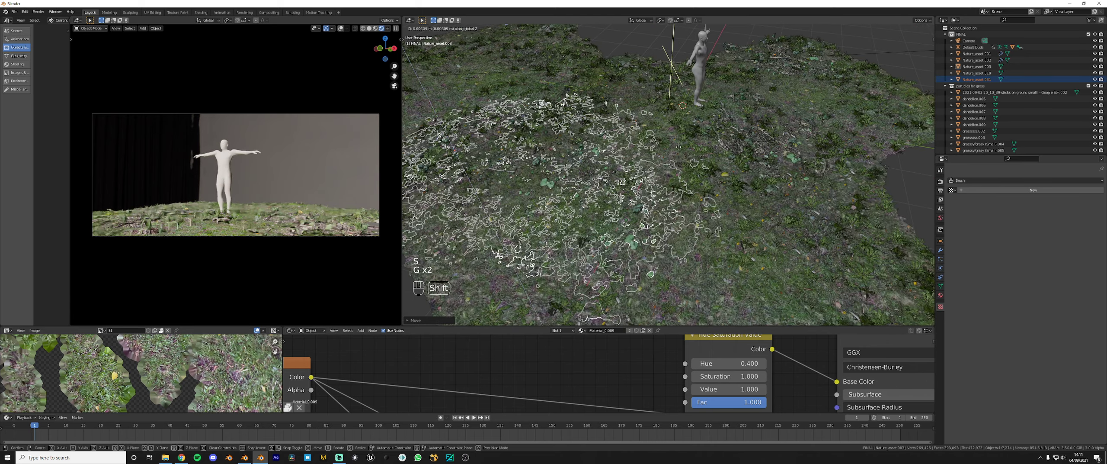
pyautogui.scroll(-4, 682, 118)
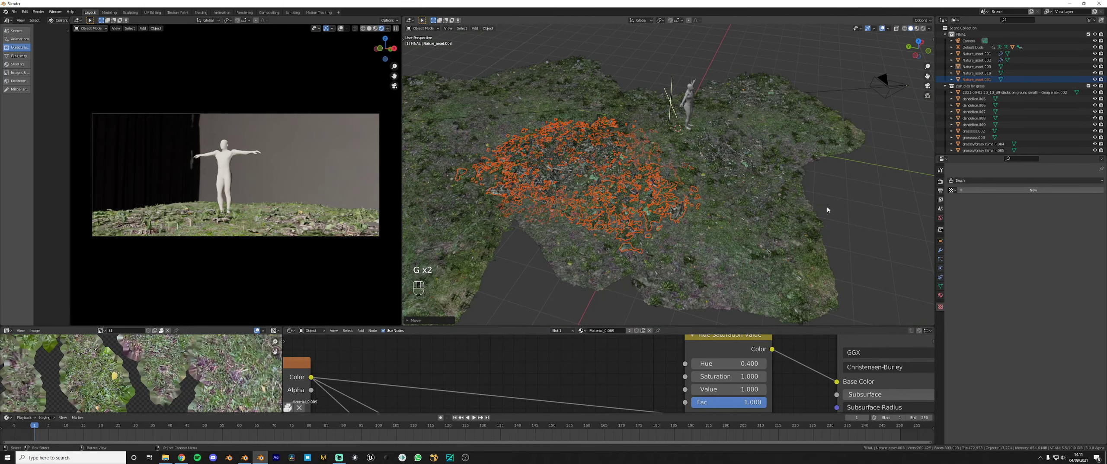
pyautogui.click(827, 206)
# Select the large debris scan from the top view, shift it over the ground patches behind the figure, and rotate it
pyautogui.moveTo(666, 142); pyautogui.dragTo(600, 132, button='middle')
pyautogui.click(599, 101)
pyautogui.press('KP_7')
pyautogui.press('g')
pyautogui.click(651, 82)
pyautogui.press('r')
pyautogui.click(705, 71)
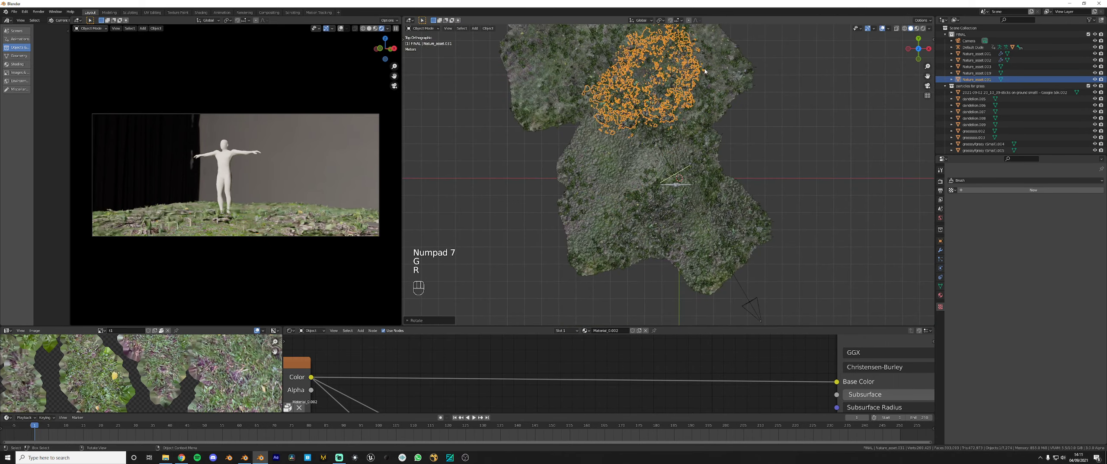
pyautogui.press('g')
pyautogui.click(761, 132)
pyautogui.moveTo(691, 91); pyautogui.dragTo(741, 199, button='middle')
pyautogui.scroll(6, 762, 210)
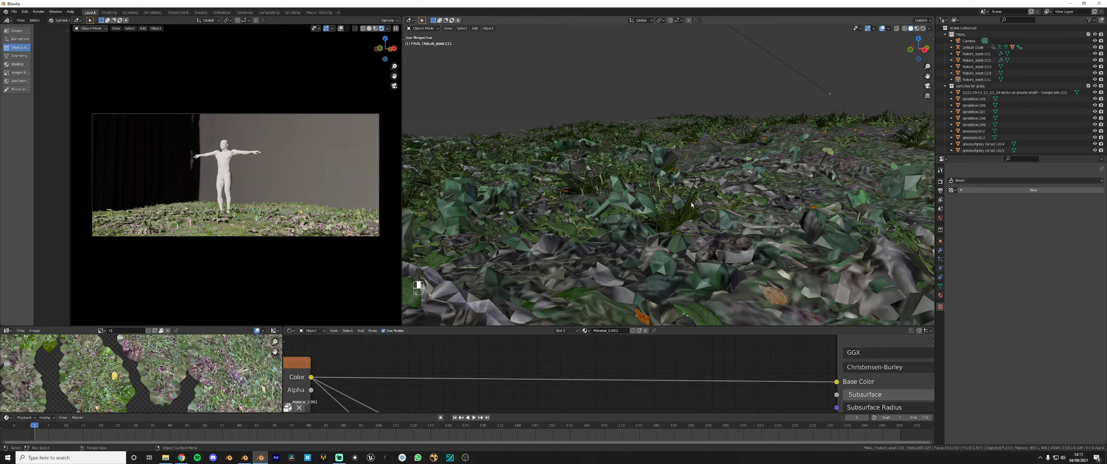
pyautogui.scroll(-8, 691, 204)
# Set the front debris scan's Hue Saturation Value node to value 0.7 and nudge the scan's position
pyautogui.keyDown('shift'); pyautogui.click(630, 268); pyautogui.keyUp('shift')
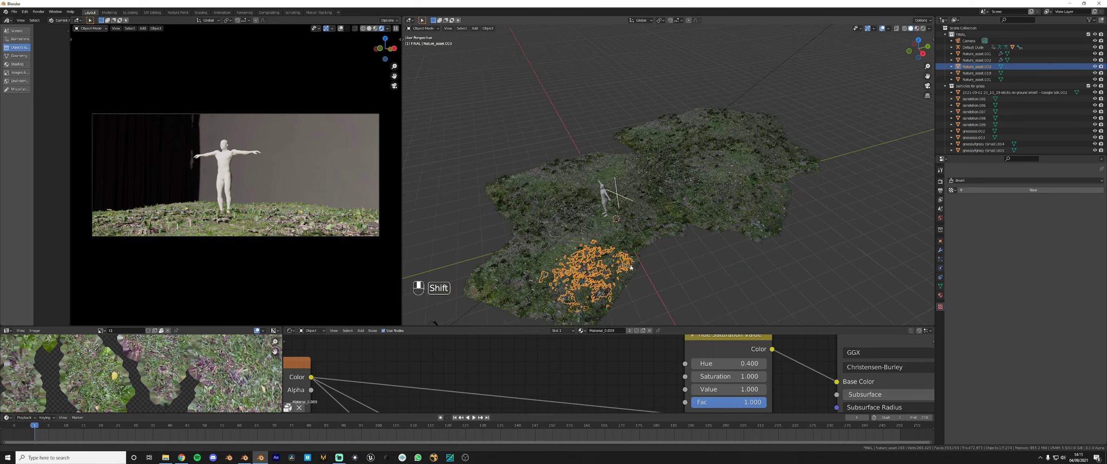
pyautogui.keyDown('shift'); pyautogui.moveTo(631, 267); pyautogui.dragTo(723, 231, button='middle'); pyautogui.keyUp('shift')
pyautogui.scroll(3, 723, 232)
pyautogui.moveTo(723, 232); pyautogui.dragTo(723, 220, button='middle')
pyautogui.moveTo(731, 389); pyautogui.dragTo(704, 392)
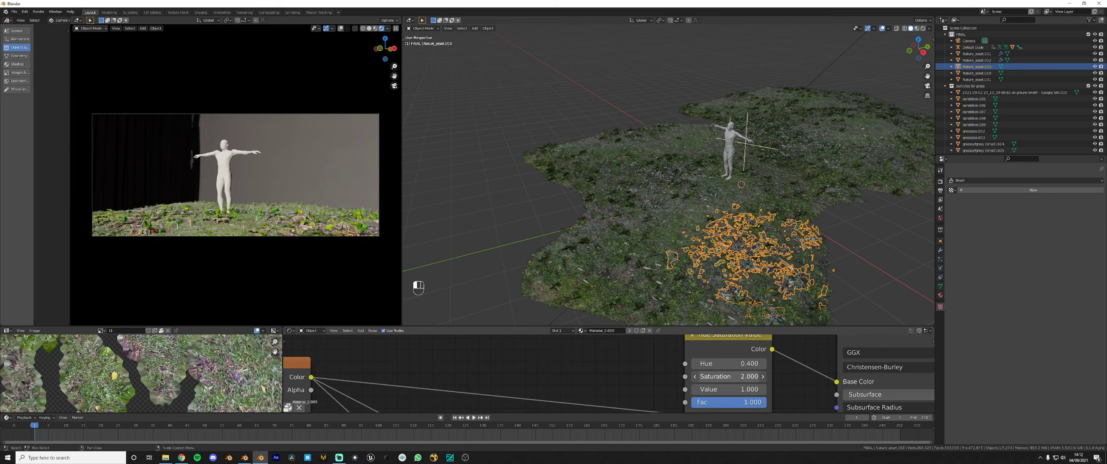
pyautogui.click(695, 389)
pyautogui.click(695, 389)
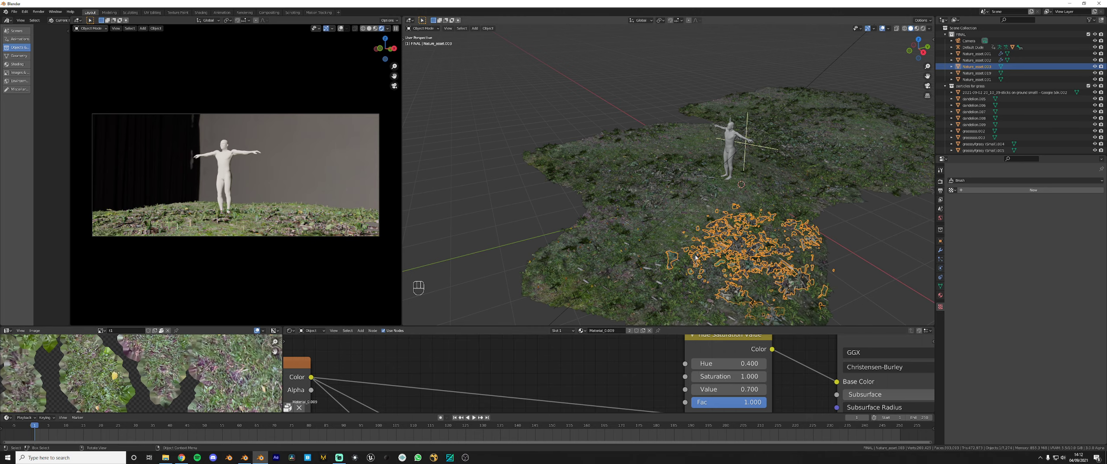
pyautogui.press('g')
pyautogui.click(692, 276)
pyautogui.click(640, 268)
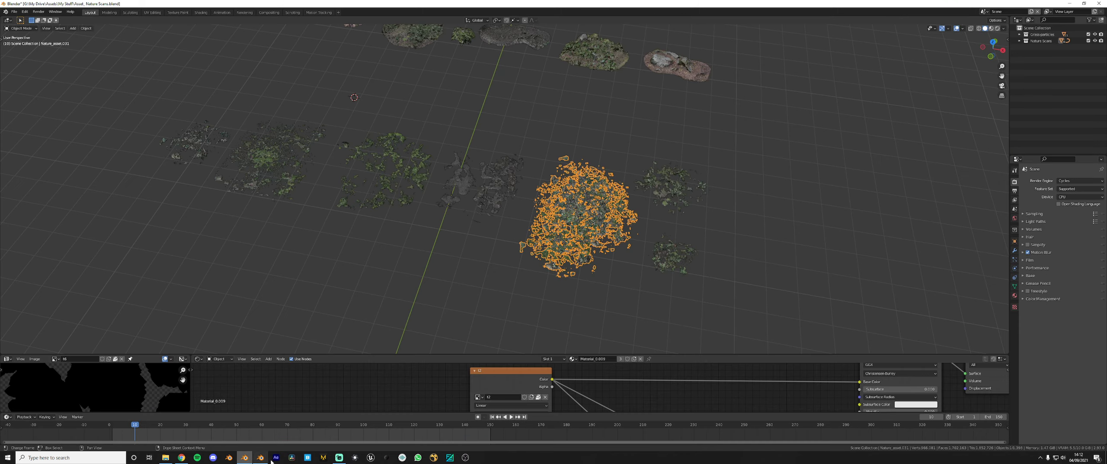
# Copy the rocks-and-soil scan from the nature scans library file and paste it into the grassy ground scene
pyautogui.scroll(4, 522, 241)
pyautogui.click(599, 192)
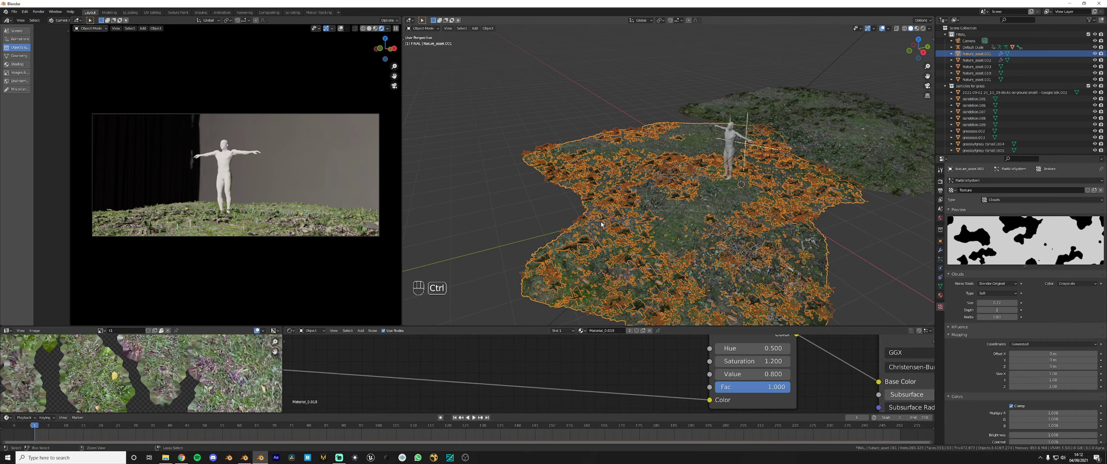
pyautogui.hotkey('ctrl', 'v')
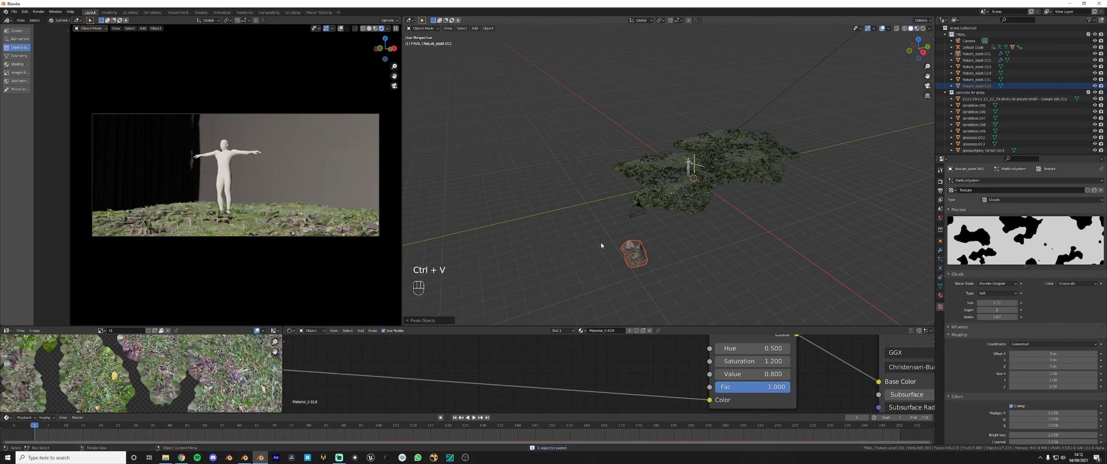
# Move the pasted rocks-and-soil scan onto the grassy ground beside the figure
pyautogui.press('KP_7')
pyautogui.press('g')
pyautogui.click(661, 190)
pyautogui.moveTo(661, 191); pyautogui.dragTo(640, 130, button='middle')
# Try to move an edge area of the rocks-and-soil mesh along Z with proportional editing, and undo the attempt
pyautogui.press('Tab')
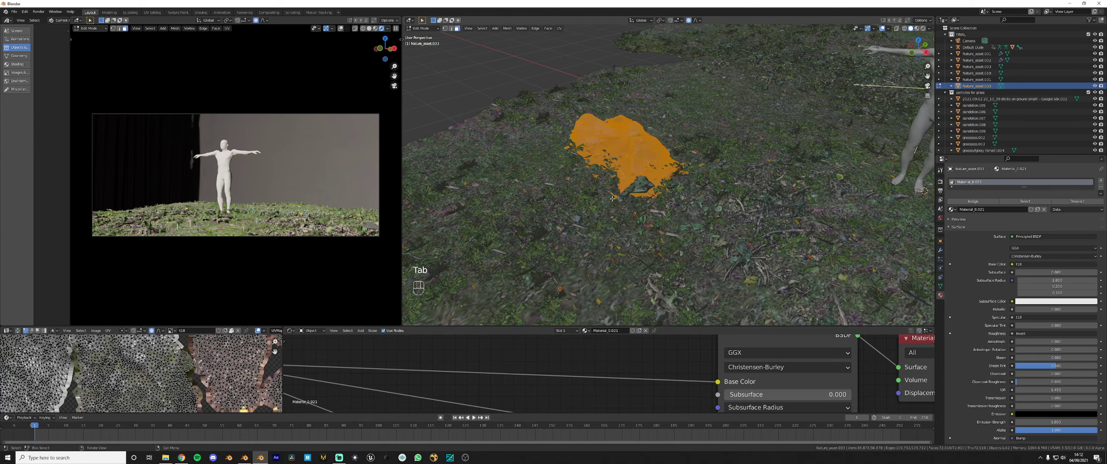
pyautogui.press('KP_Divide')
pyautogui.moveTo(609, 192); pyautogui.dragTo(633, 212)
pyautogui.press('KP_Divide')
pyautogui.press('g')
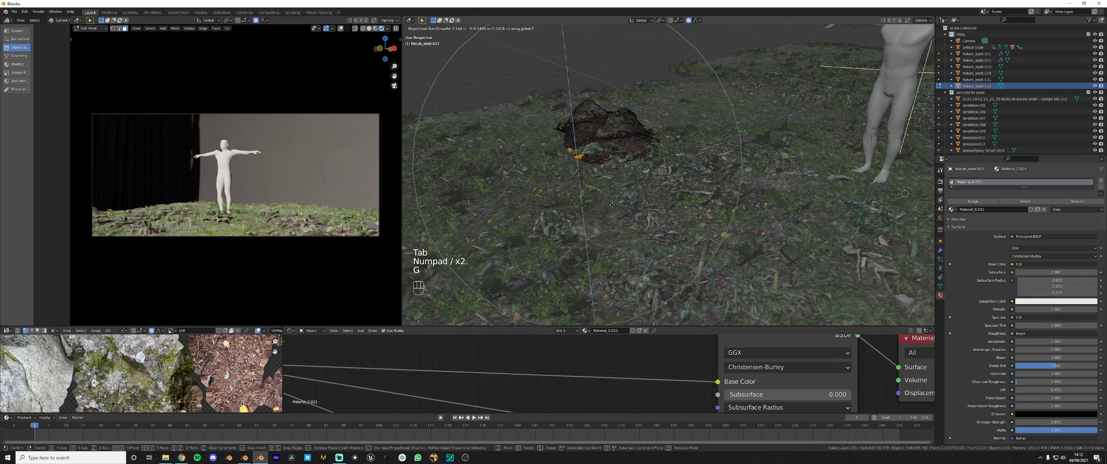
pyautogui.click(607, 198)
pyautogui.press('Tab')
pyautogui.moveTo(607, 198); pyautogui.dragTo(655, 200, button='middle')
pyautogui.scroll(2, 654, 177)
pyautogui.hotkey('ctrl', 'z')
pyautogui.hotkey('ctrl', 'z')
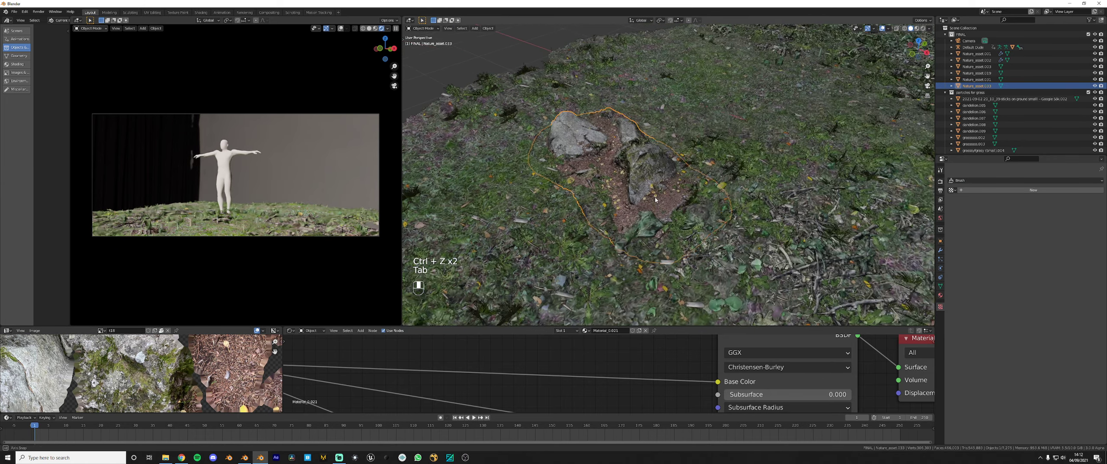
# Move the rocks-and-soil scan across the grassy ground to a spot just behind the figure
pyautogui.press('r')
pyautogui.press('g')
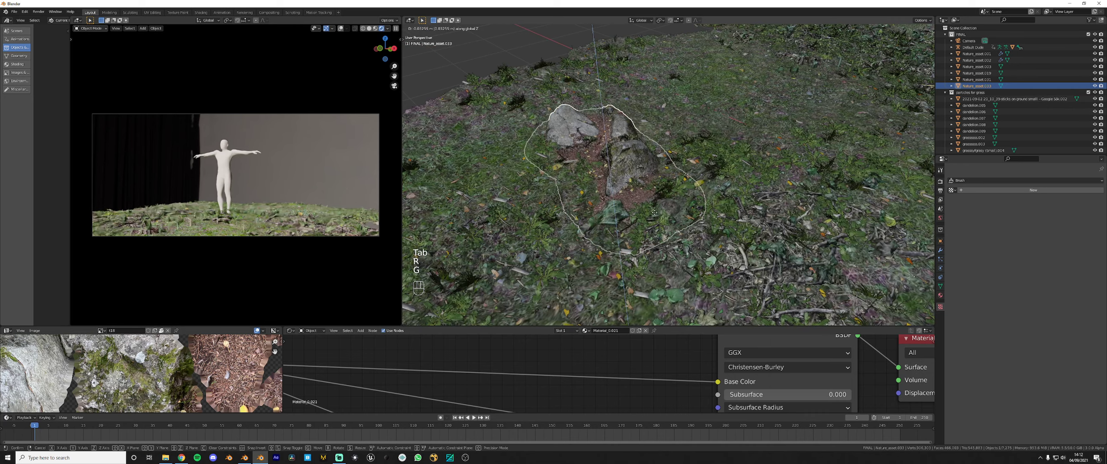
pyautogui.press('KP_7')
pyautogui.scroll(-5, 669, 218)
pyautogui.press('g')
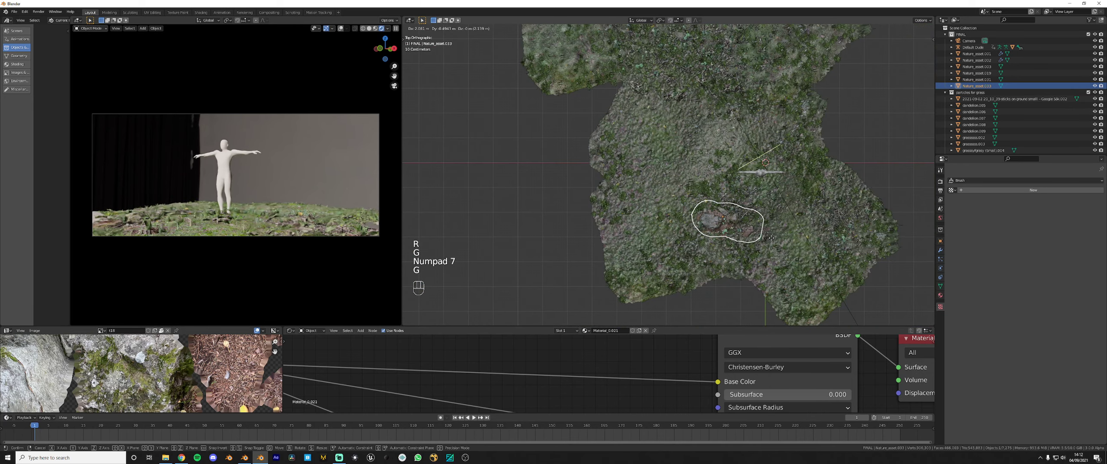
pyautogui.click(752, 157)
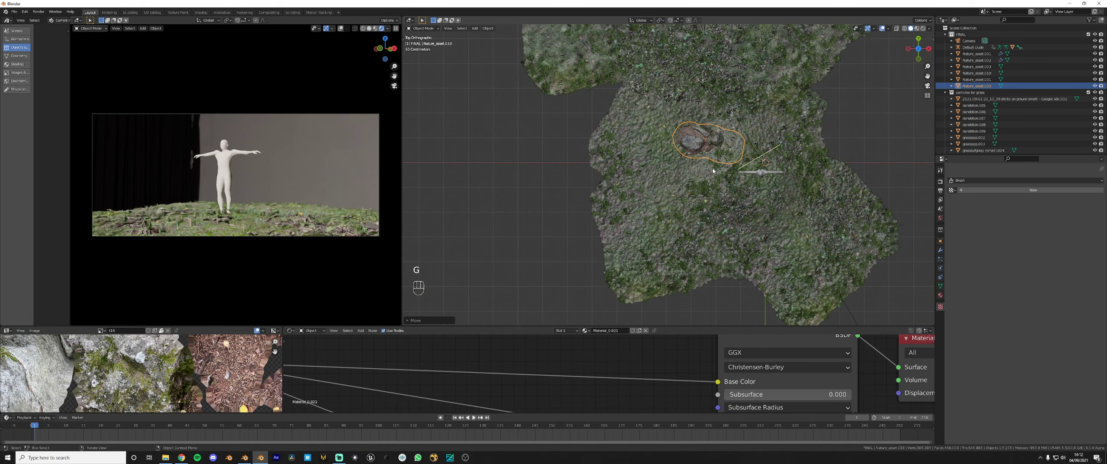
pyautogui.moveTo(815, 243); pyautogui.dragTo(769, 197, button='middle')
pyautogui.scroll(6, 769, 197)
pyautogui.press('g')
pyautogui.click(762, 185)
# Tilt the rocks-and-soil scan freely to follow the ground and nudge its position
pyautogui.press('r')
pyautogui.press('r')
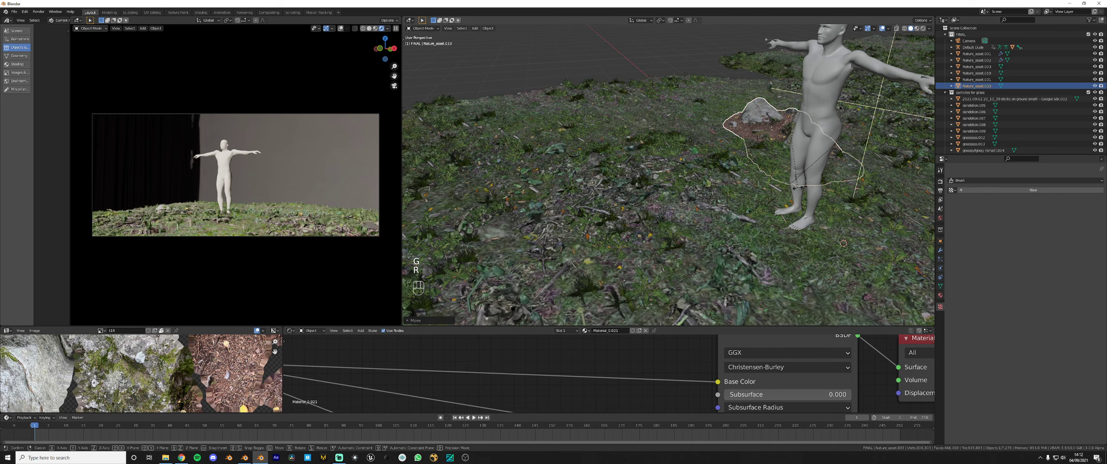
pyautogui.click(761, 138)
pyautogui.press('g')
pyautogui.click(757, 142)
# Move the rocks-and-soil scan to the front of the ground near the camera and rotate it from above
pyautogui.scroll(-4, 753, 145)
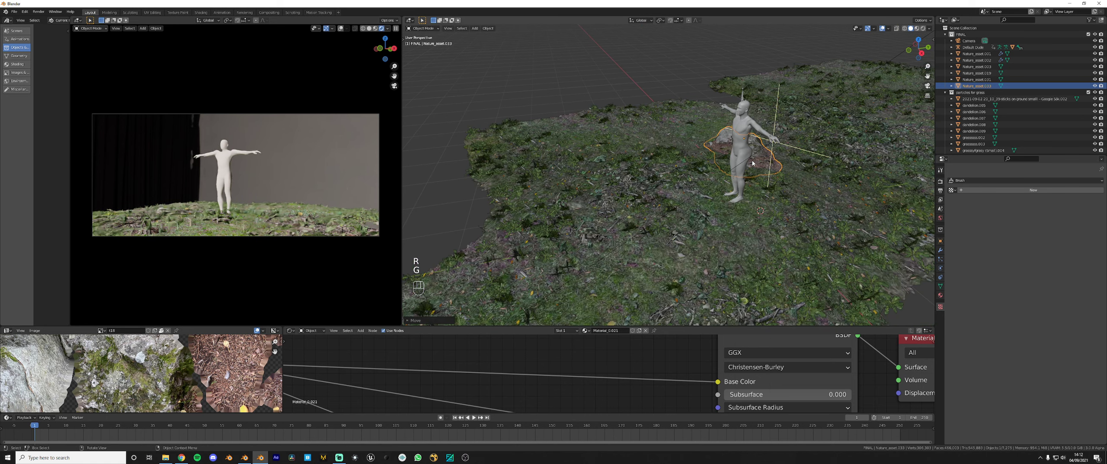
pyautogui.press('KP_7')
pyautogui.scroll(-1, 718, 161)
pyautogui.keyDown('shift'); pyautogui.moveTo(717, 162); pyautogui.dragTo(682, 130, button='middle'); pyautogui.keyUp('shift')
pyautogui.press('g')
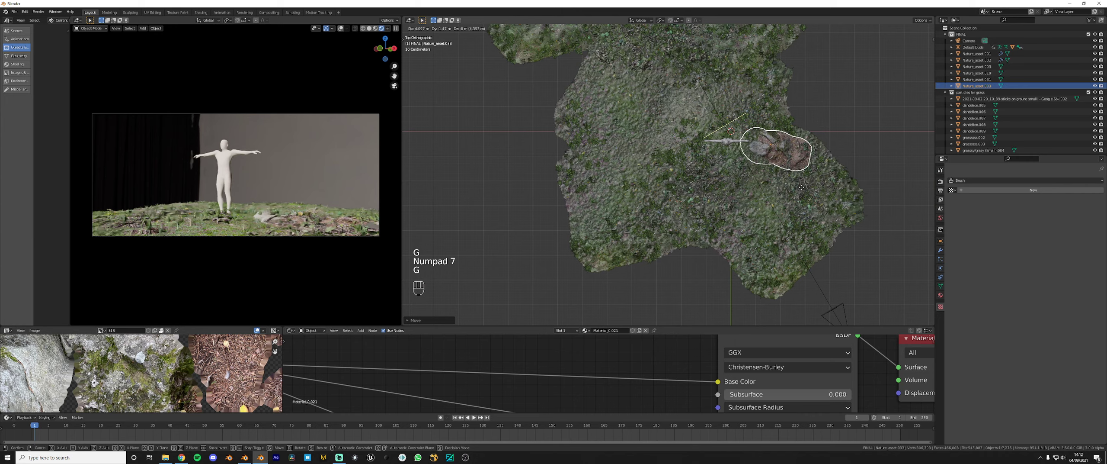
pyautogui.click(820, 188)
pyautogui.press('g')
pyautogui.click(785, 278)
pyautogui.press('r')
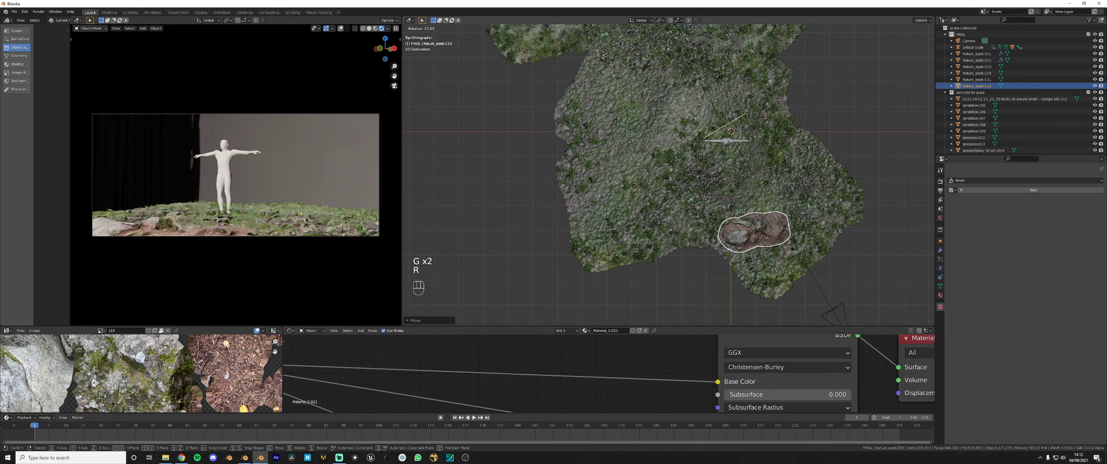
pyautogui.click(794, 248)
# Nudge the rocks-and-soil scan at the front of the ground and fine-tune its tilt with a free rotation
pyautogui.scroll(2, 727, 265)
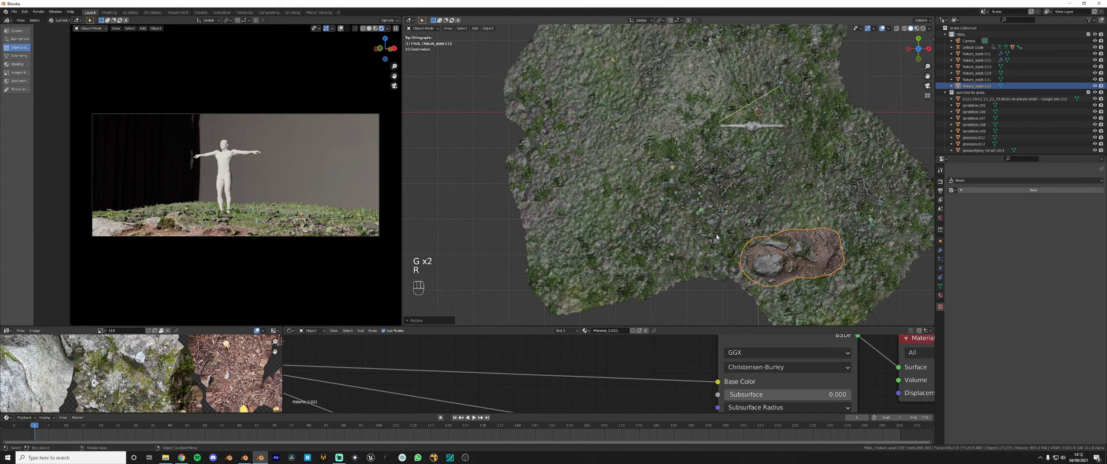
pyautogui.moveTo(727, 264); pyautogui.dragTo(694, 193, button='middle')
pyautogui.press('g')
pyautogui.click(818, 242)
pyautogui.press('r')
pyautogui.press('r')
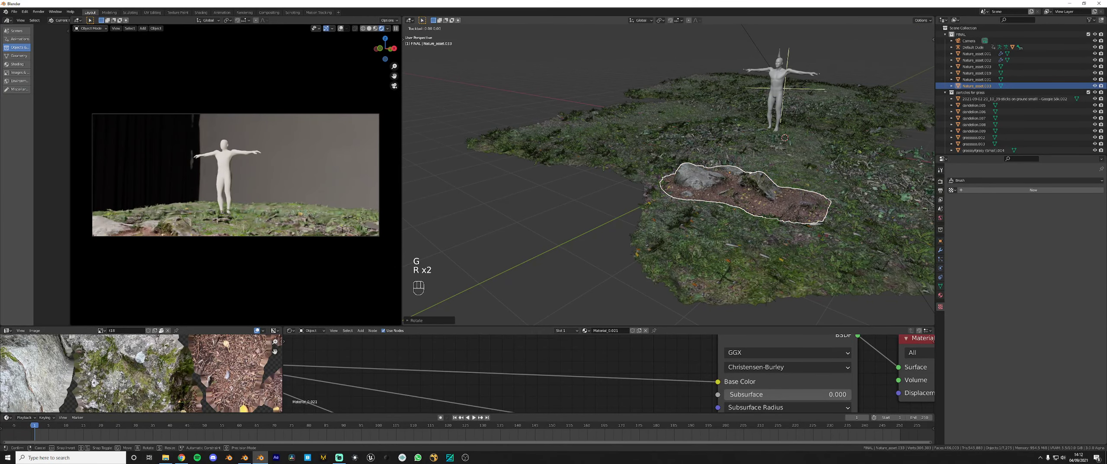
pyautogui.keyDown('shift'); pyautogui.click(645, 224); pyautogui.keyUp('shift')
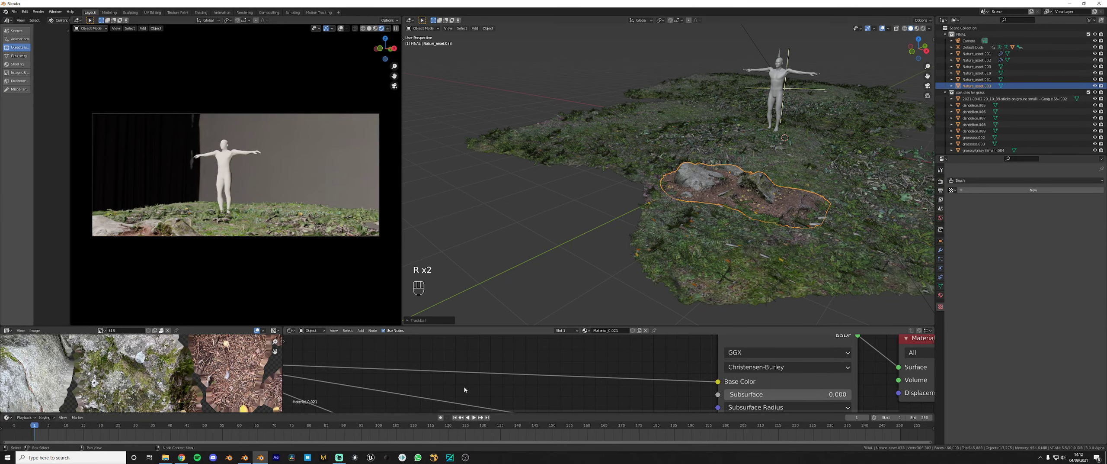
# Insert a Hue Saturation Value node before Base Color in the rocks-and-soil material and set its hue to 0.56
pyautogui.scroll(-4, 588, 389)
pyautogui.moveTo(589, 390); pyautogui.dragTo(626, 391, button='middle')
pyautogui.click(605, 392)
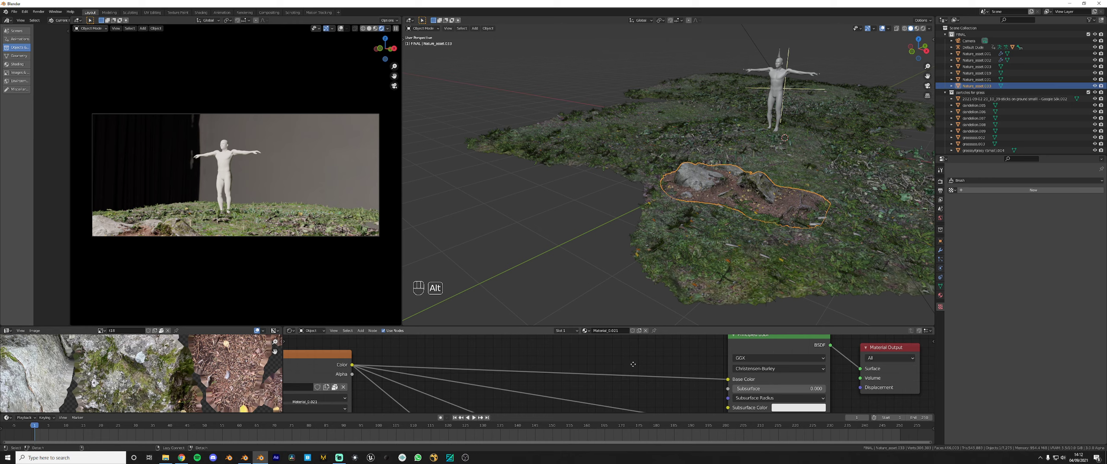
pyautogui.hotkey('alt', 'h')
pyautogui.scroll(3, 666, 387)
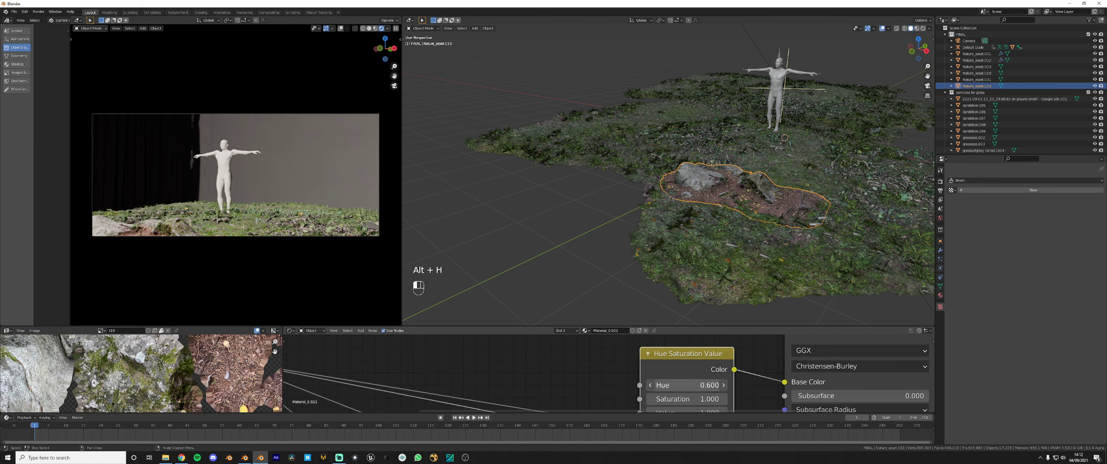
pyautogui.click(724, 385)
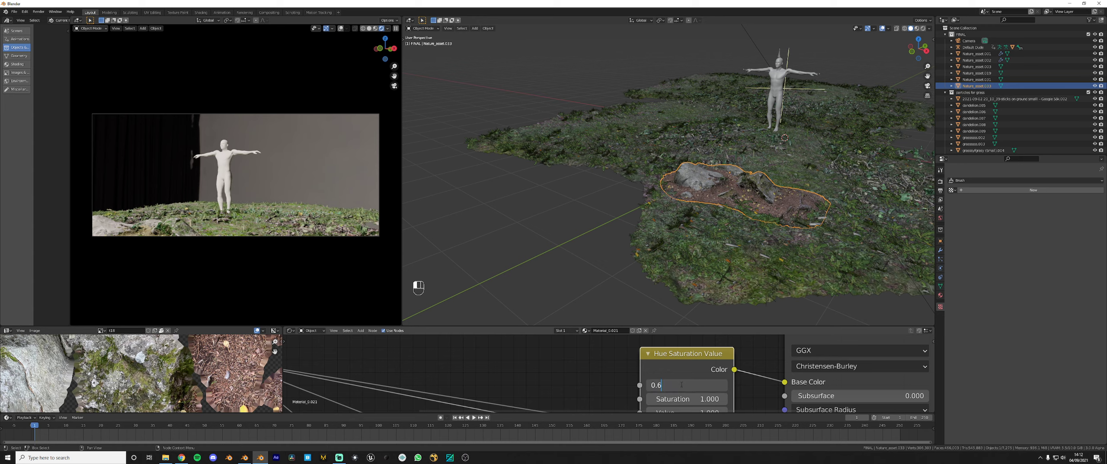
pyautogui.write('6')
pyautogui.press('Return')
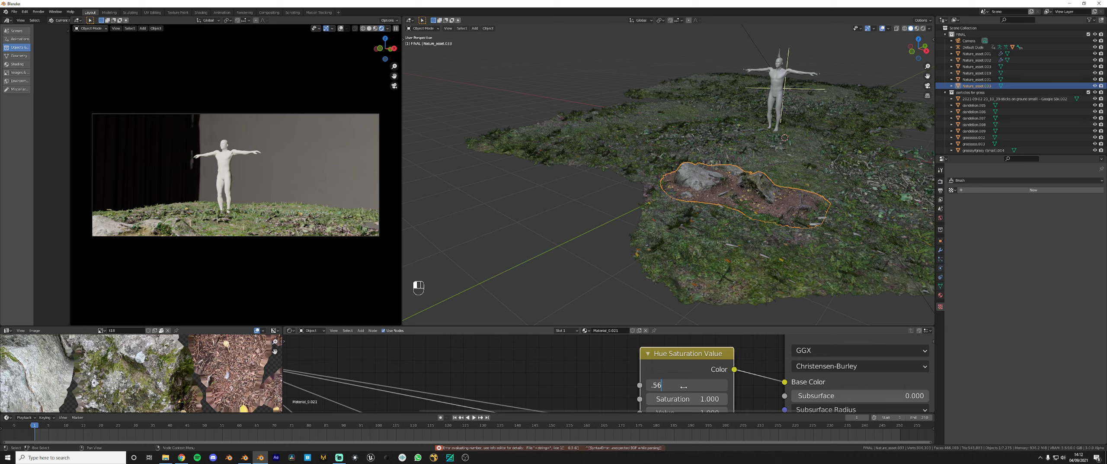
pyautogui.press('Return')
# Switch to the nature scans library file and copy the tree trunk scan
pyautogui.scroll(-5, 704, 176)
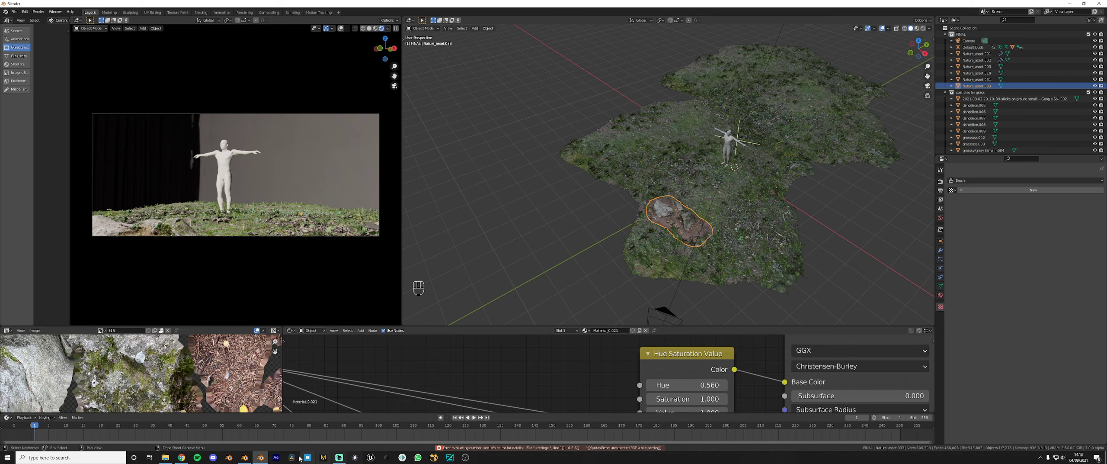
pyautogui.click(248, 459)
pyautogui.scroll(-5, 532, 255)
pyautogui.moveTo(536, 256); pyautogui.dragTo(601, 244, button='middle')
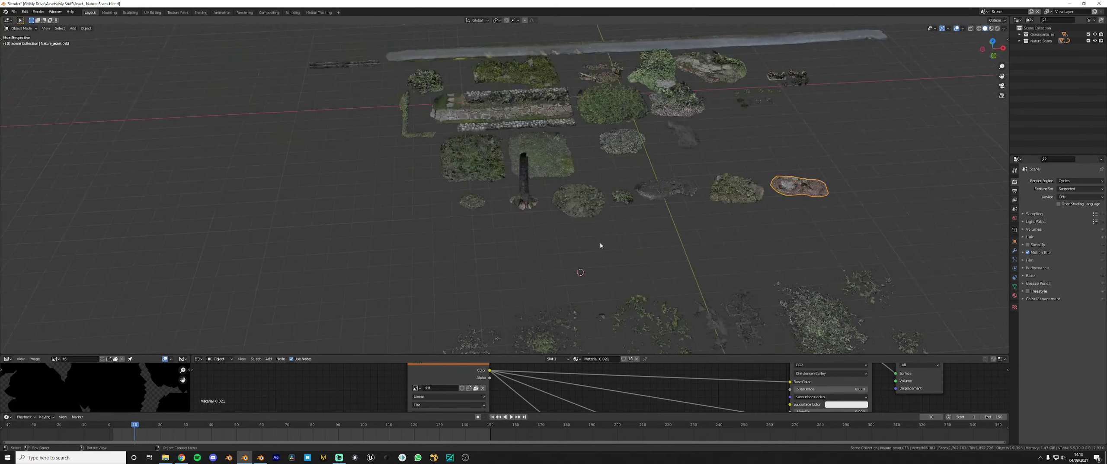
pyautogui.scroll(4, 580, 198)
pyautogui.click(579, 195)
pyautogui.scroll(3, 579, 195)
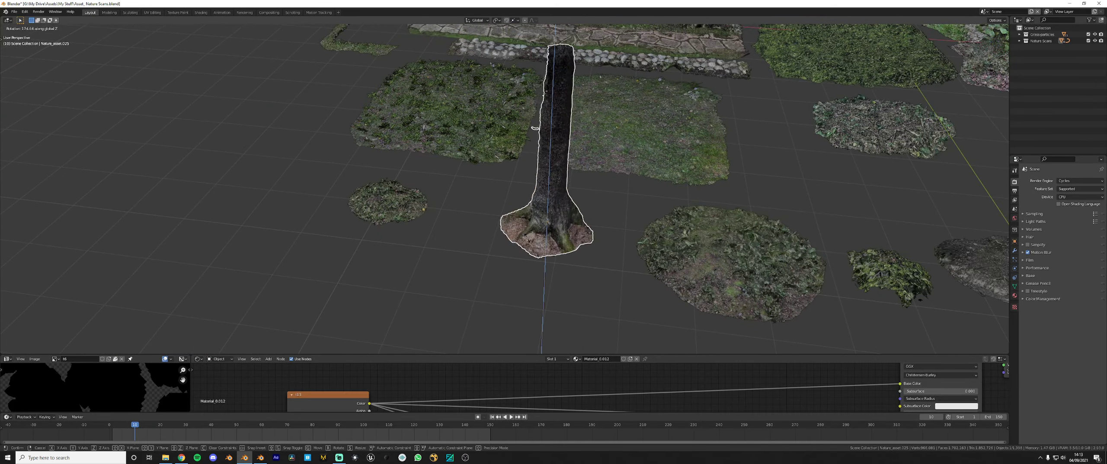
pyautogui.moveTo(587, 237); pyautogui.dragTo(514, 278, button='middle')
pyautogui.hotkey('ctrl', 'c')
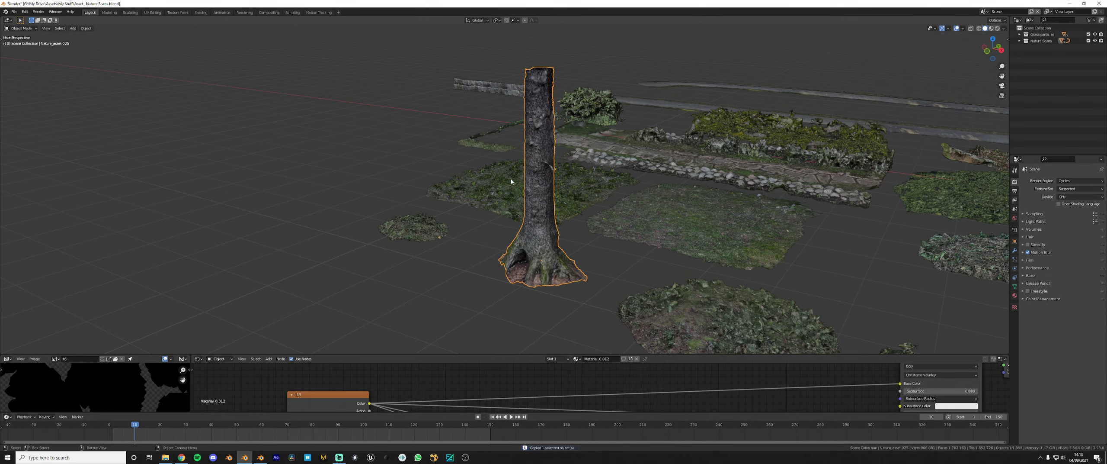
# Switch back to the grassy ground scene, paste the tree trunk, and move it close to the rocks-and-soil scan
pyautogui.click(260, 457)
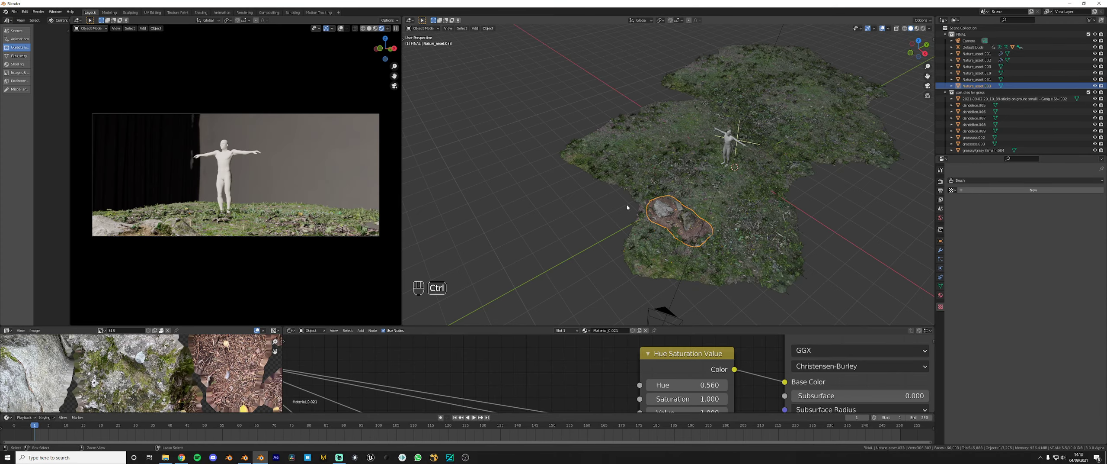
pyautogui.hotkey('ctrl', 'v')
pyautogui.press('KP_7')
pyautogui.press('g')
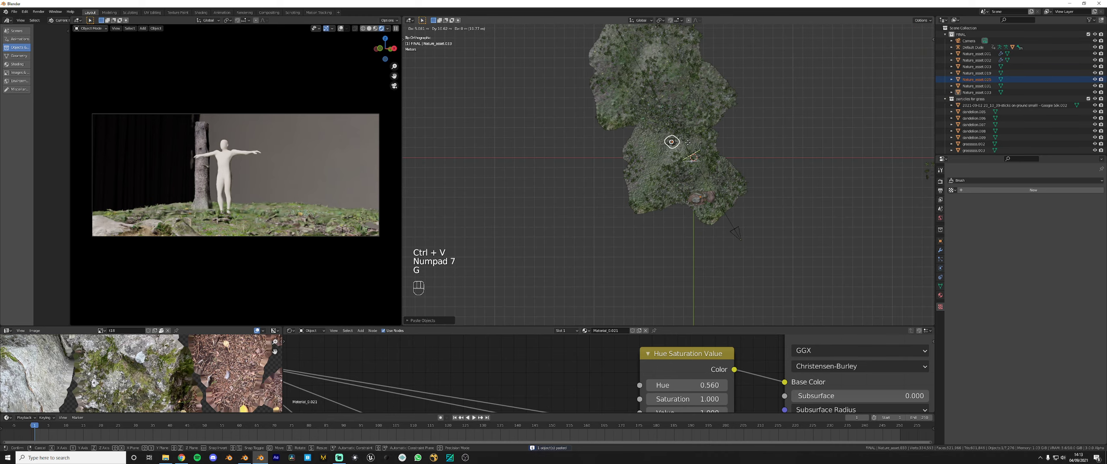
pyautogui.click(696, 193)
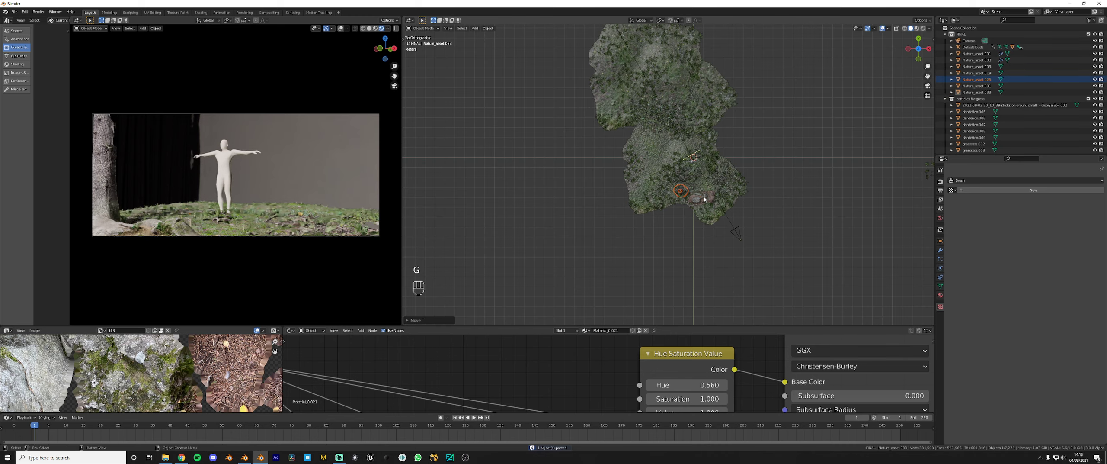
# Rotate the tree trunk and reposition it behind the rocks, framing the figure's left side in the camera view
pyautogui.click(682, 192)
pyautogui.press('r')
pyautogui.click(691, 174)
pyautogui.press('g')
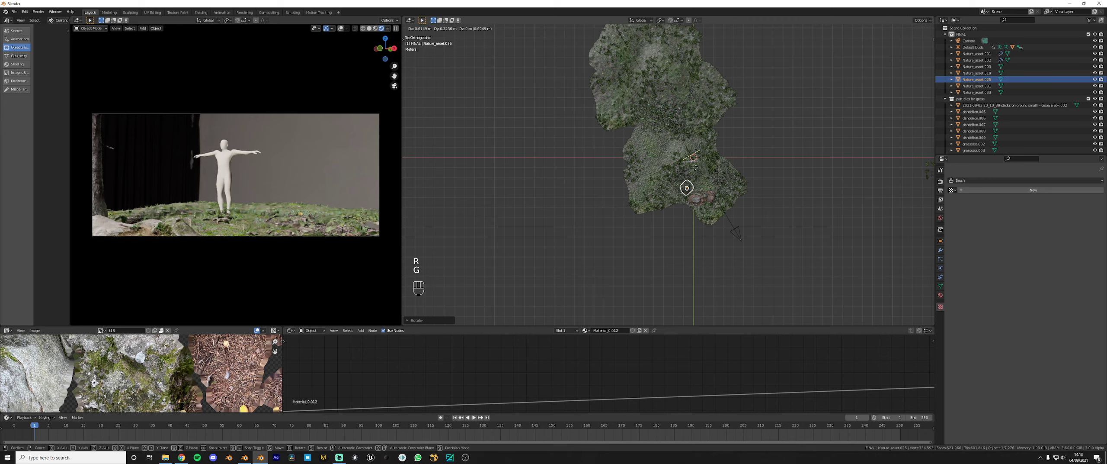
pyautogui.click(687, 186)
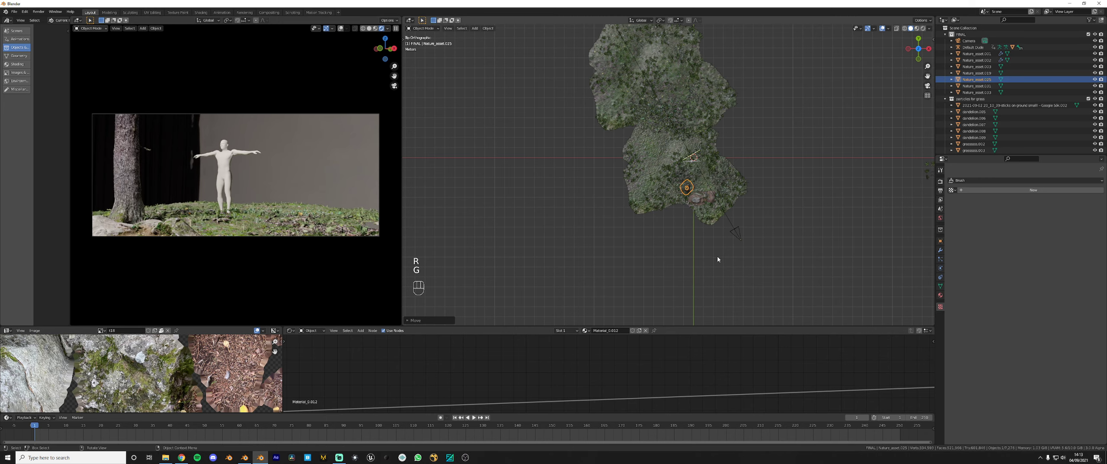
# Duplicate the tree trunk, place the copy across the ground on the figure's other side, and rotate it
pyautogui.scroll(3, 687, 190)
pyautogui.press('KP_7')
pyautogui.hotkey('shift', 'd')
pyautogui.click(755, 209)
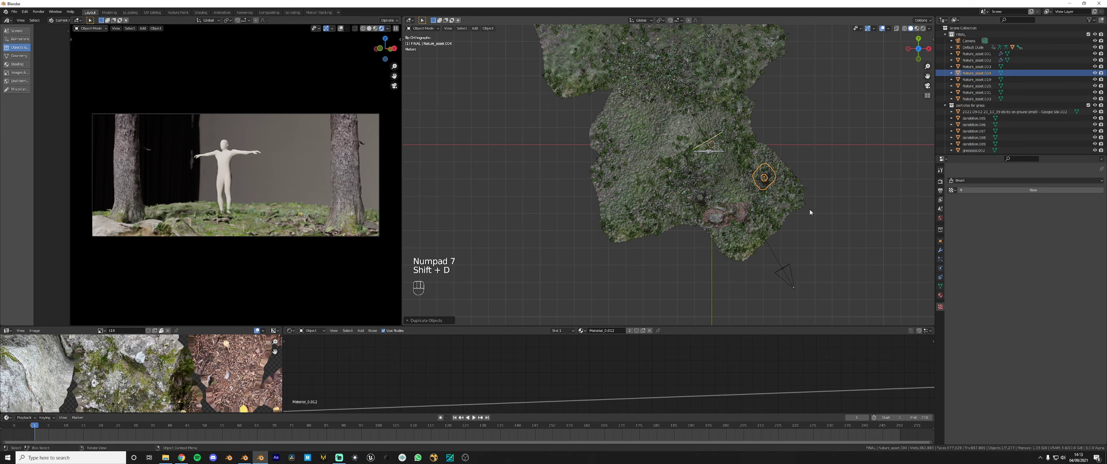
pyautogui.keyDown('shift'); pyautogui.moveTo(832, 205); pyautogui.dragTo(737, 245, button='middle'); pyautogui.keyUp('shift')
pyautogui.scroll(3, 736, 245)
pyautogui.press('r')
pyautogui.click(677, 295)
# Move the duplicated tree trunk along Z to seat its roots in the ground
pyautogui.moveTo(673, 299); pyautogui.dragTo(663, 219, button='middle')
pyautogui.scroll(3, 656, 247)
pyautogui.press('g')
pyautogui.press('z')
pyautogui.click(663, 154)
pyautogui.scroll(2, 663, 173)
pyautogui.scroll(-3, 664, 219)
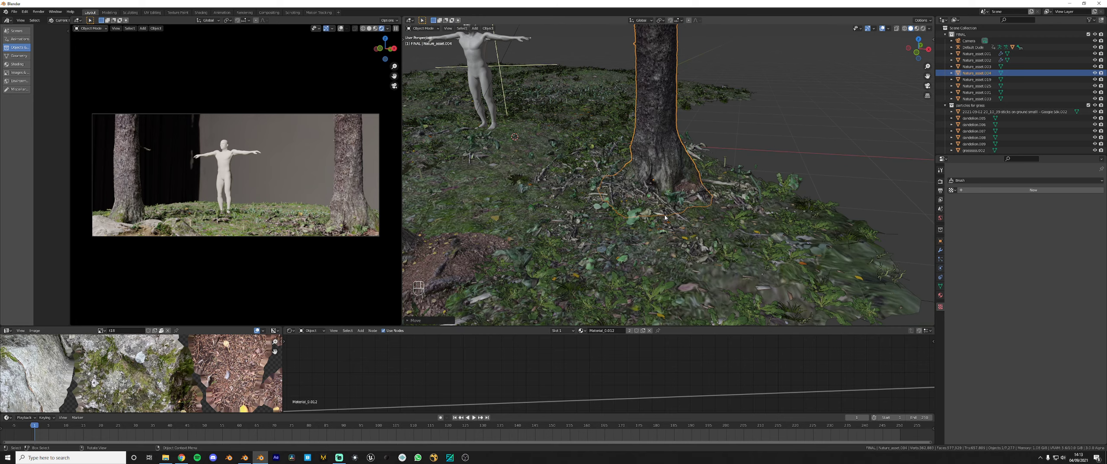
# Scale the duplicated tree trunk thinner in X and Y only, excluding the Z axis
pyautogui.press('Tab')
pyautogui.press('a')
pyautogui.scroll(1, 763, 180)
pyautogui.press('Tab')
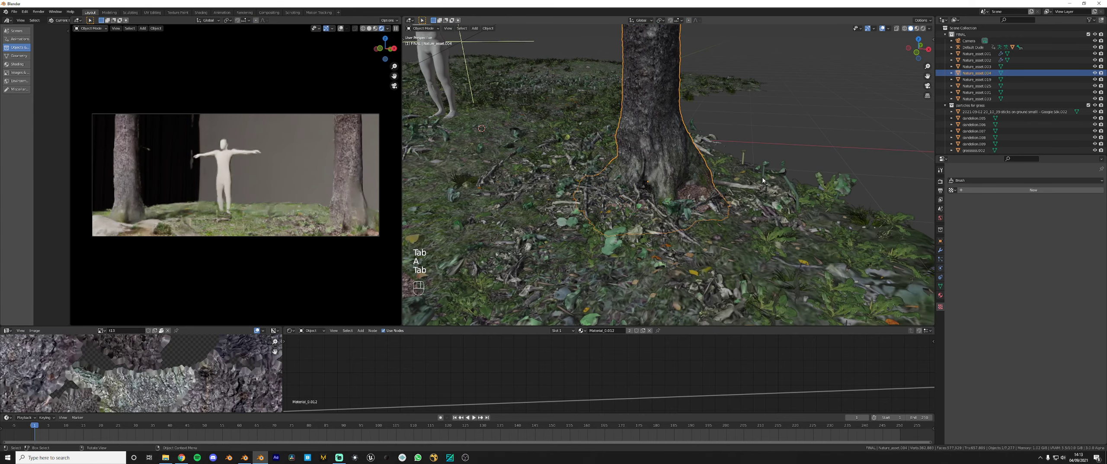
pyautogui.press('s')
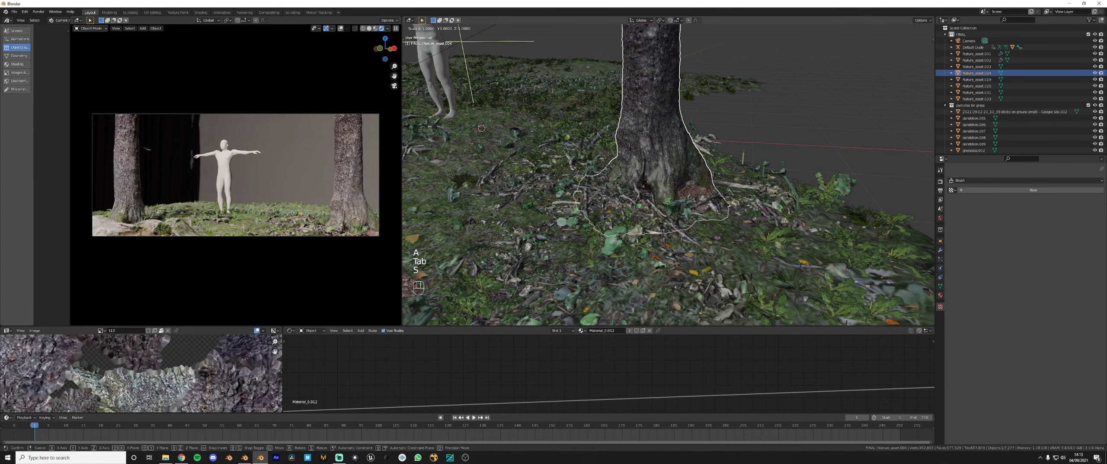
pyautogui.hotkey('shift', 'z')
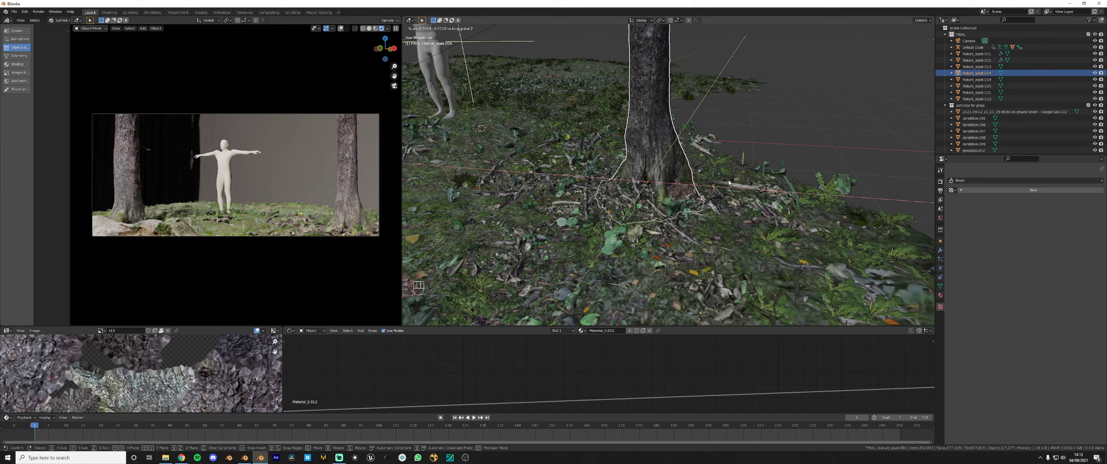
pyautogui.click(728, 181)
pyautogui.press('Tab')
pyautogui.scroll(-5, 663, 165)
pyautogui.press('Tab')
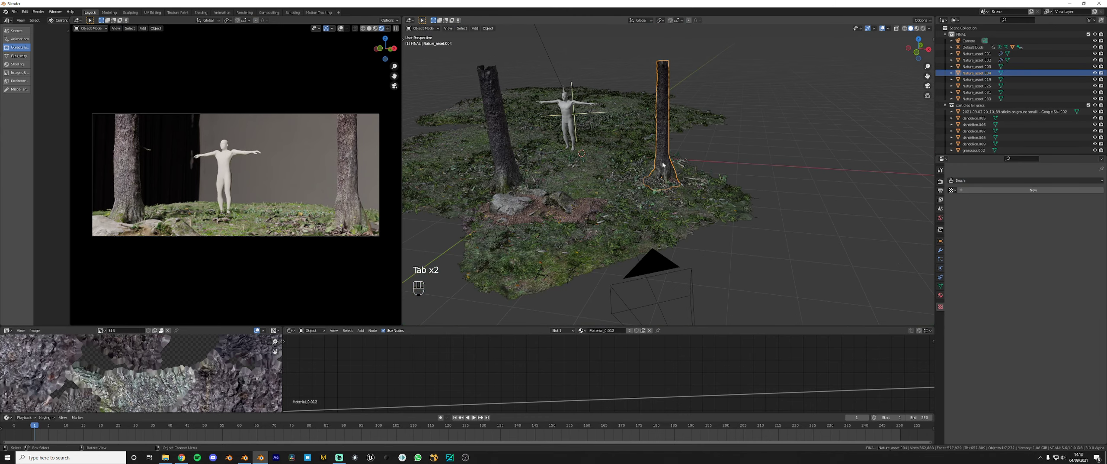
pyautogui.scroll(-1, 663, 165)
pyautogui.press('s')
pyautogui.rightClick(675, 139)
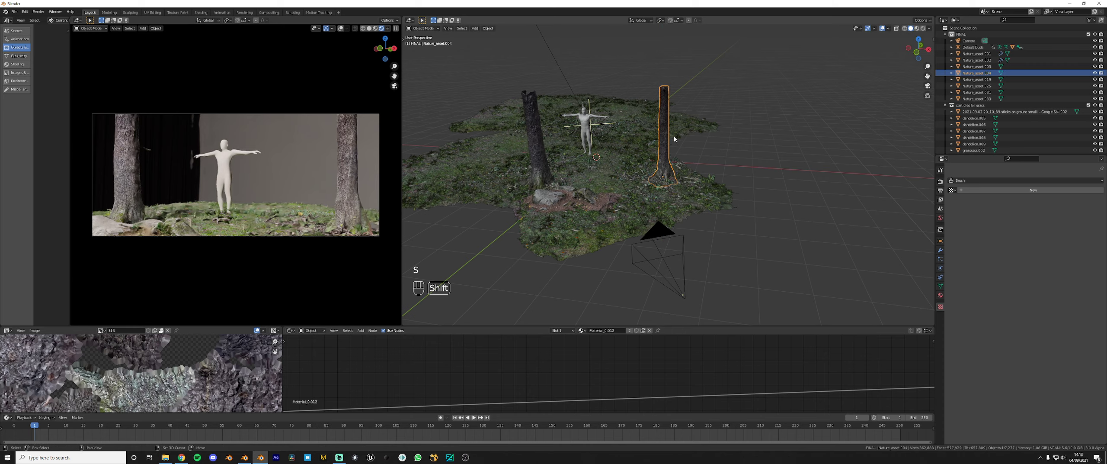
pyautogui.keyDown('shift'); pyautogui.moveTo(675, 139); pyautogui.dragTo(632, 197, button='middle'); pyautogui.keyUp('shift')
pyautogui.keyDown('shift'); pyautogui.moveTo(631, 197); pyautogui.dragTo(750, 241, button='middle'); pyautogui.keyUp('shift')
pyautogui.scroll(-1, 689, 229)
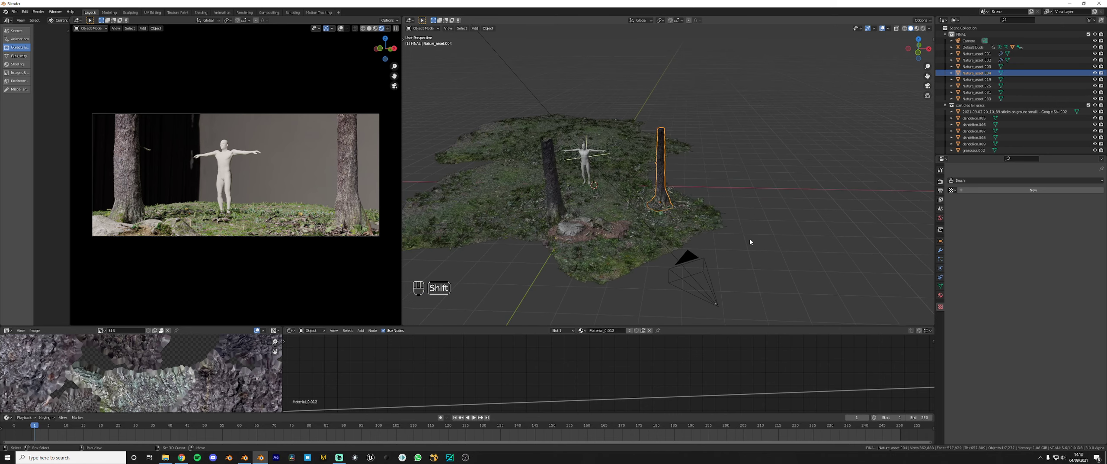
pyautogui.press('q')
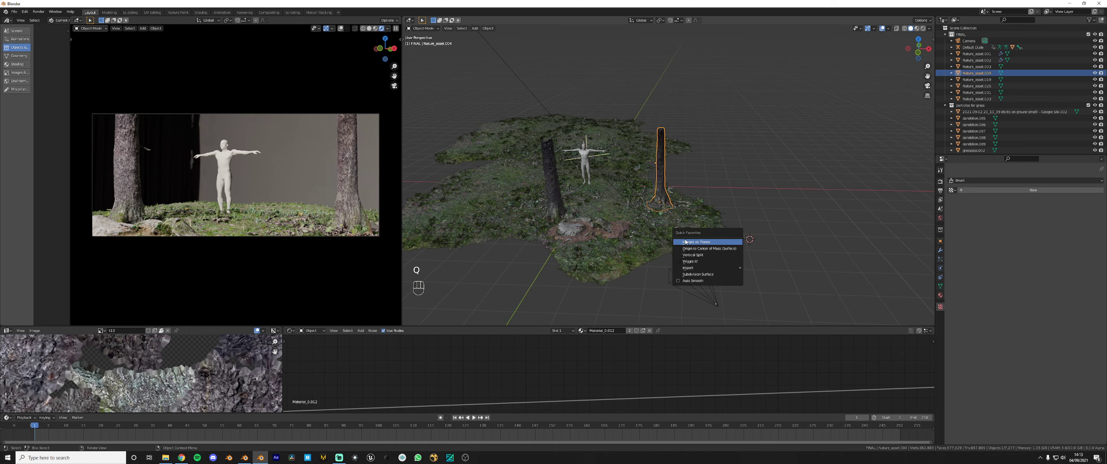
# Remove the environment texture from the world background's color
pyautogui.click(941, 217)
pyautogui.click(1100, 228)
pyautogui.click(1080, 219)
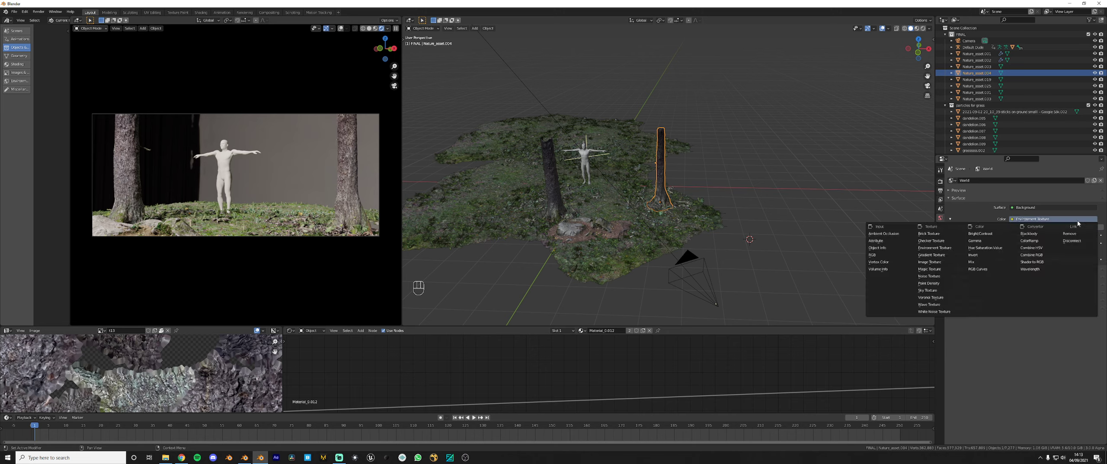
pyautogui.click(1079, 235)
pyautogui.moveTo(1041, 228); pyautogui.dragTo(990, 229)
# Add a sun light to the scene
pyautogui.hotkey('shift', 'a')
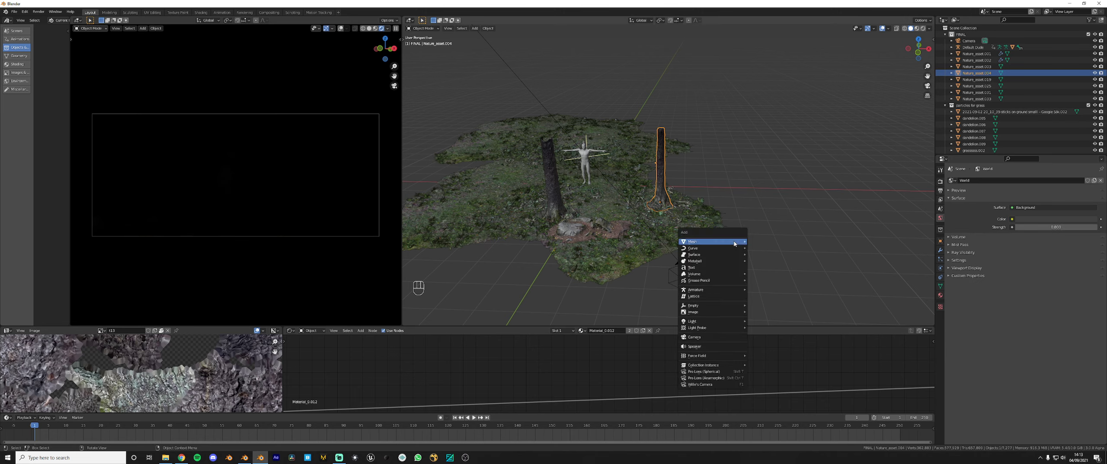
pyautogui.click(763, 332)
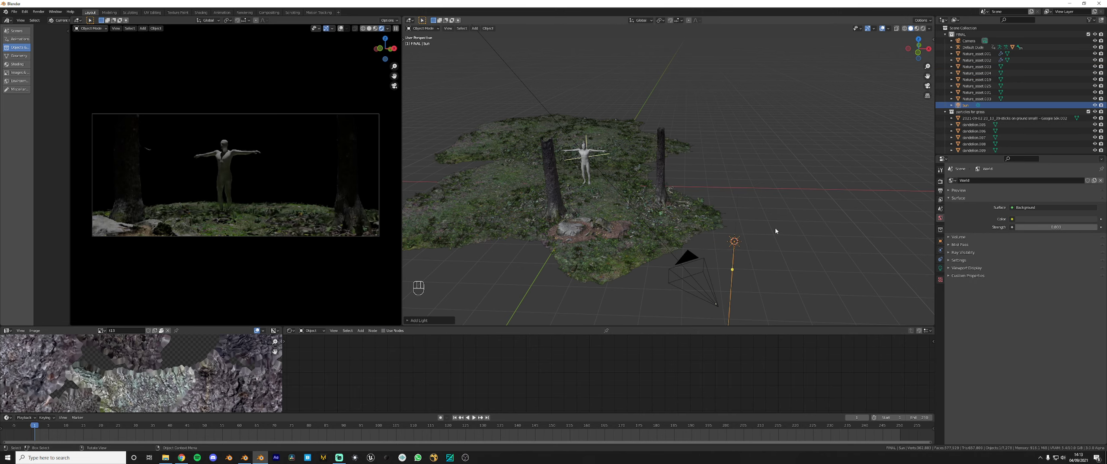
# Rotate the sun light so it shines across the figure and tree trunks from a low side angle
pyautogui.press('r')
pyautogui.press('Return')
pyautogui.press('r')
pyautogui.click(813, 222)
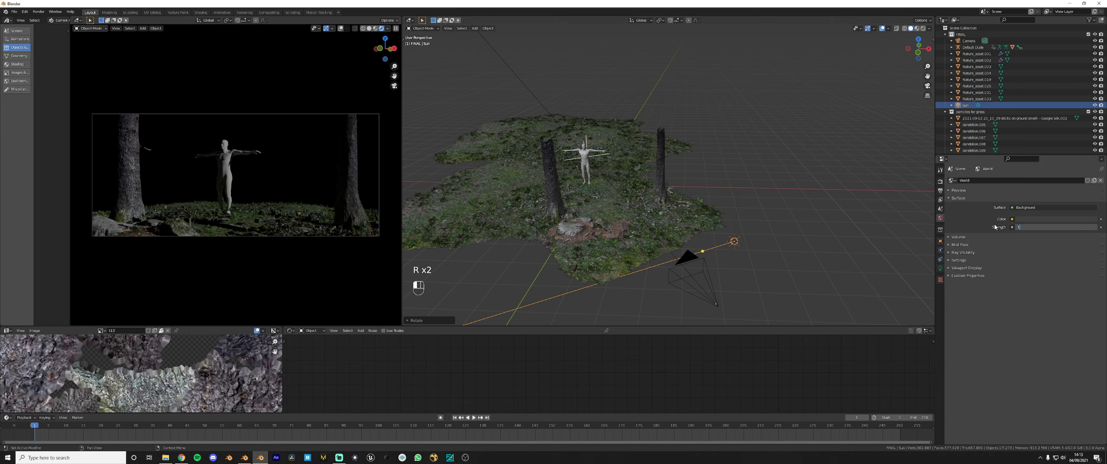
# Set the world background's strength to 1 and its color to a light sky blue
pyautogui.write('1')
pyautogui.press('Return')
pyautogui.click(1053, 219)
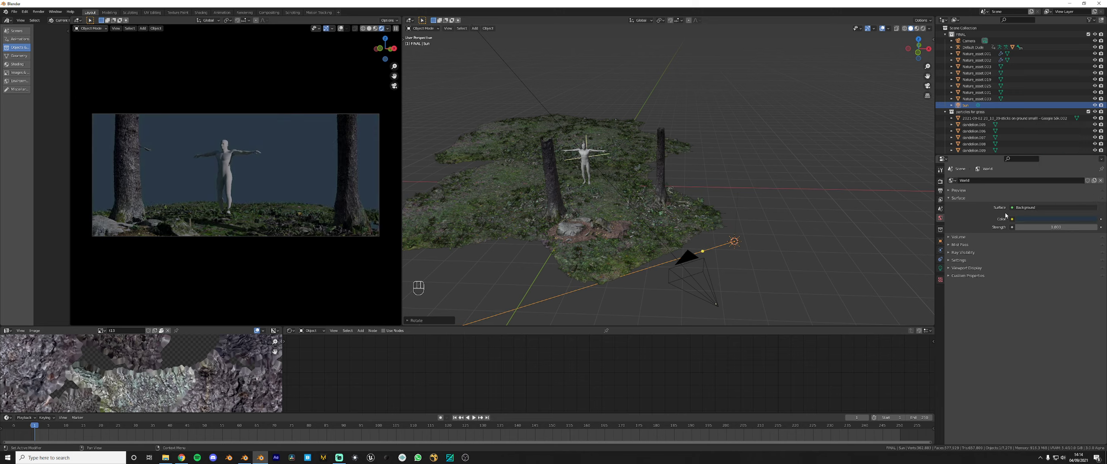
pyautogui.click(1061, 218)
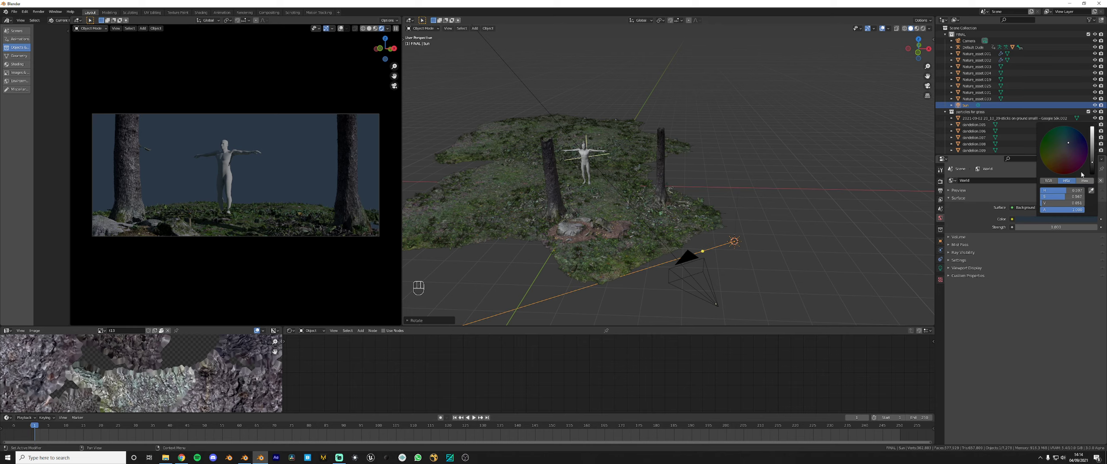
pyautogui.moveTo(1092, 163); pyautogui.dragTo(1092, 134)
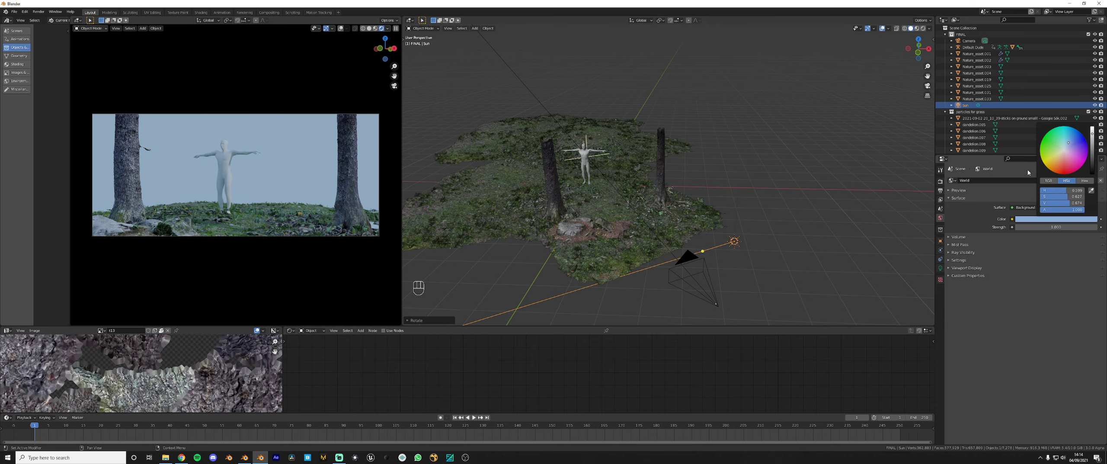
# Set the sun light's strength to 15
pyautogui.click(940, 268)
pyautogui.moveTo(1053, 223); pyautogui.dragTo(1094, 222)
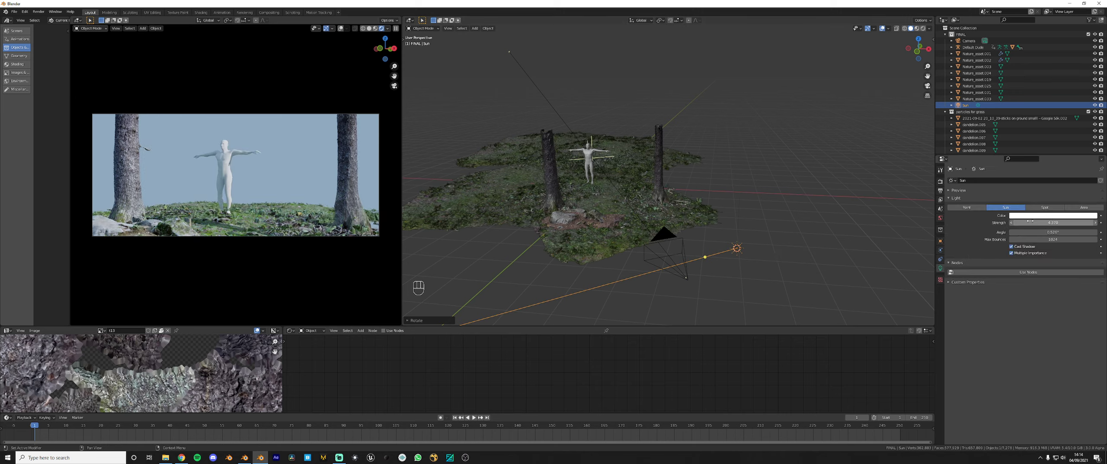
pyautogui.write('15')
pyautogui.press('Return')
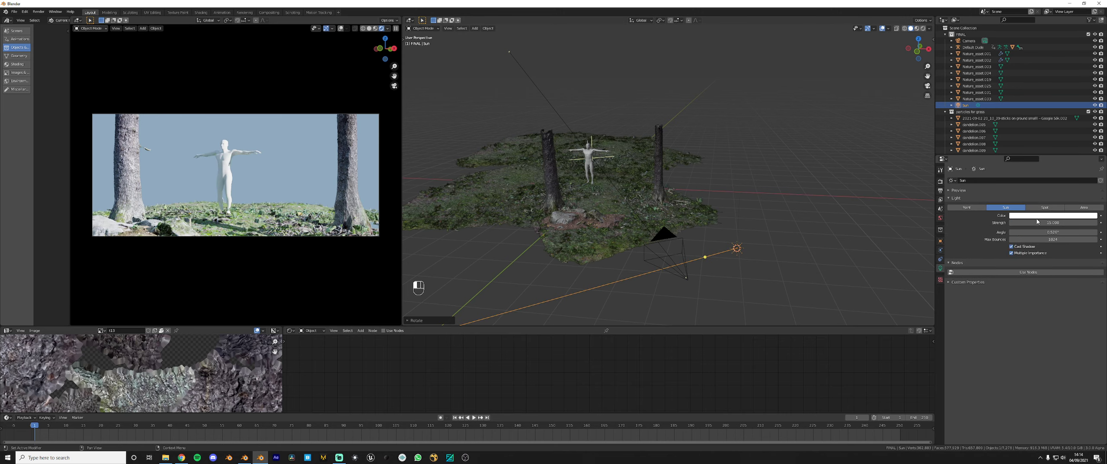
# Tint the sun light pale yellow and turn it slightly around the Z axis
pyautogui.click(1034, 215)
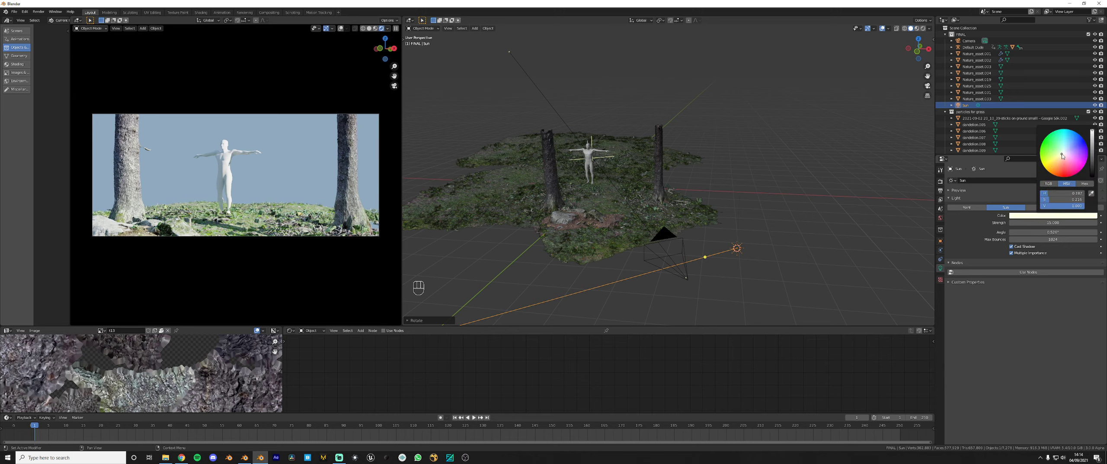
pyautogui.press('r')
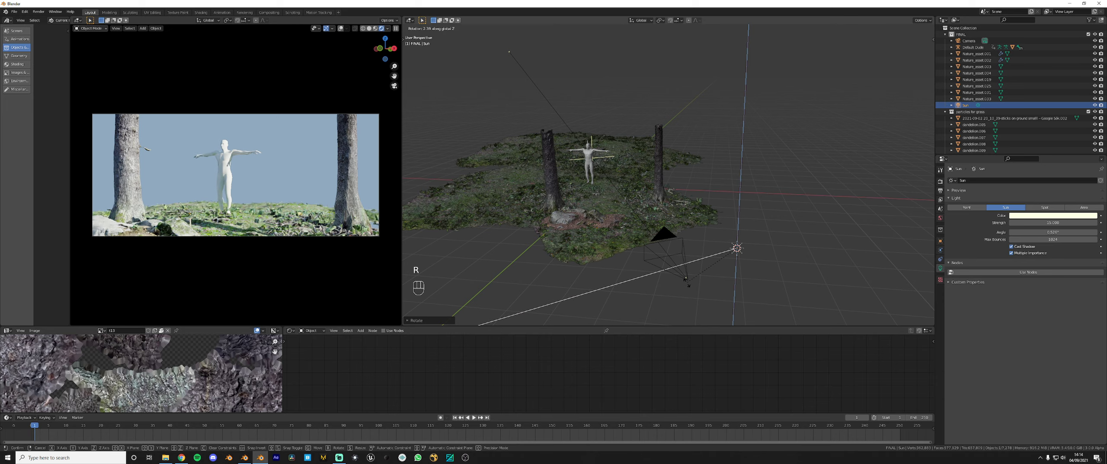
pyautogui.click(687, 285)
# Search the Downloads folder for "tree" and import tree2.png as an image plane
pyautogui.moveTo(606, 236); pyautogui.dragTo(678, 208, button='middle')
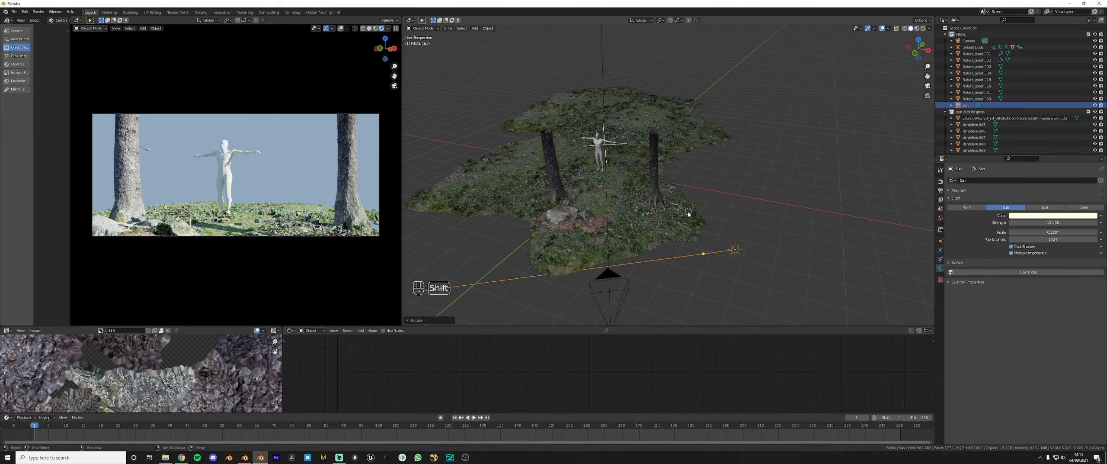
pyautogui.press('q')
pyautogui.click(687, 218)
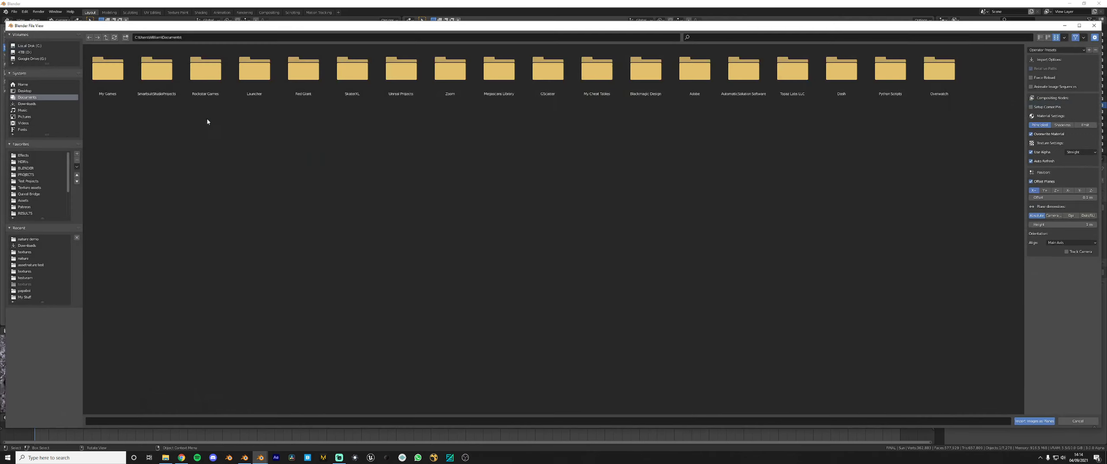
pyautogui.click(27, 104)
pyautogui.click(764, 38)
pyautogui.write('tree')
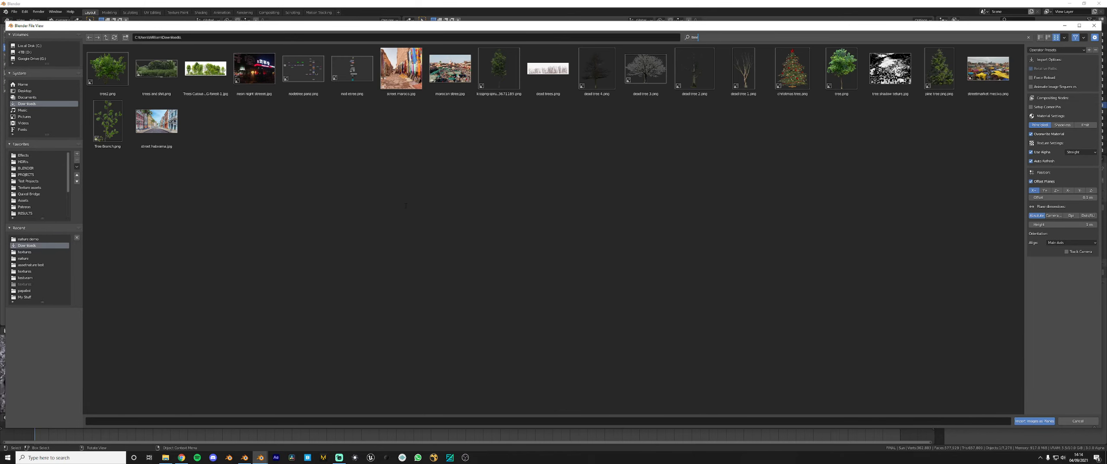
pyautogui.press('Return')
pyautogui.doubleClick(104, 86)
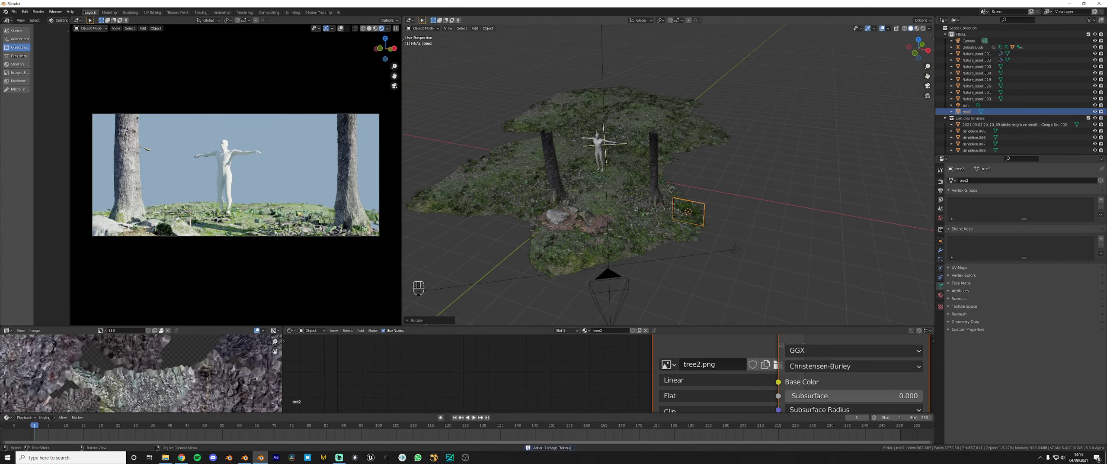
# Scale up the tree image plane and preview its texture briefly before returning to solid shading
pyautogui.press('s')
pyautogui.click(755, 174)
pyautogui.press('t')
pyautogui.press('z')
pyautogui.click(729, 268)
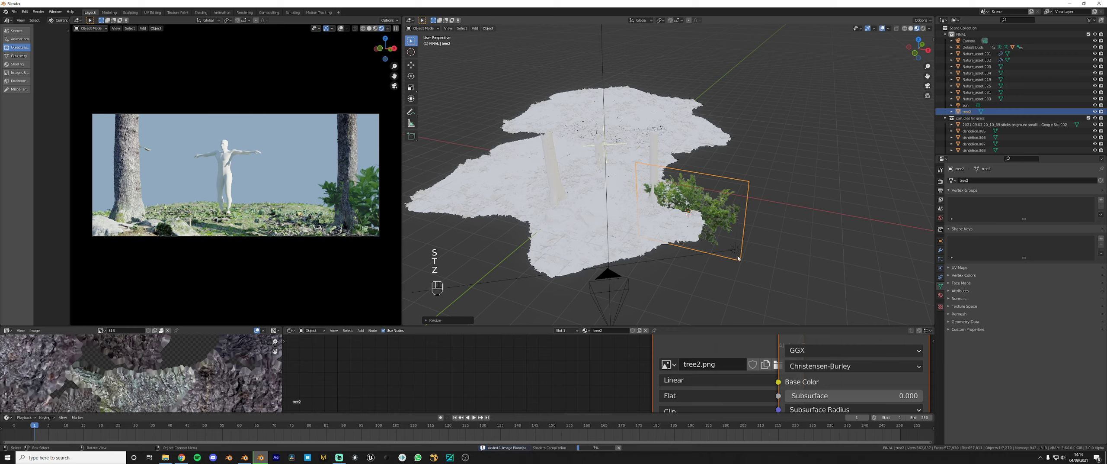
pyautogui.click(795, 255)
# Rotate the tree plane to stand alongside the terrain's edge in the top view and enlarge it
pyautogui.press('KP_7')
pyautogui.press('r')
pyautogui.click(720, 267)
pyautogui.press('s')
pyautogui.click(752, 271)
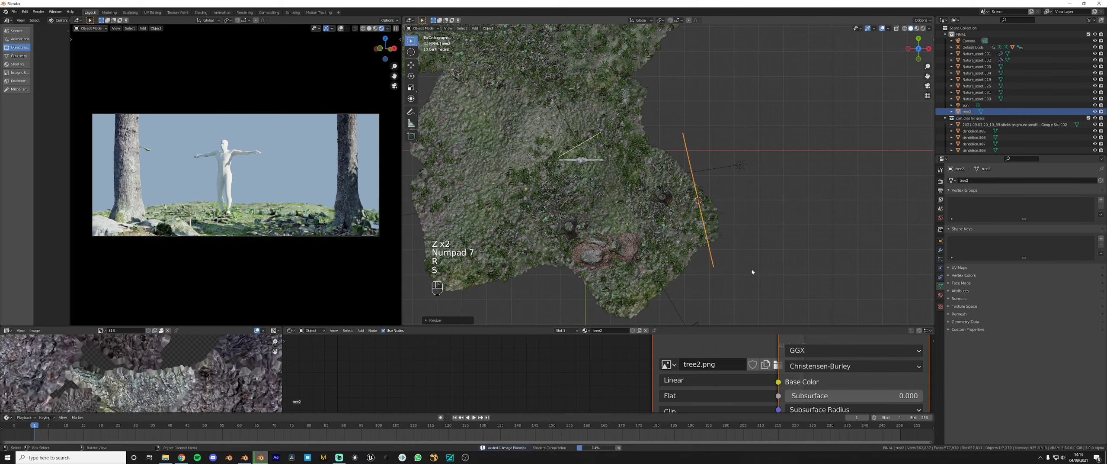
# Move the tree plane back along the terrain's edge, out of the camera's view
pyautogui.press('g')
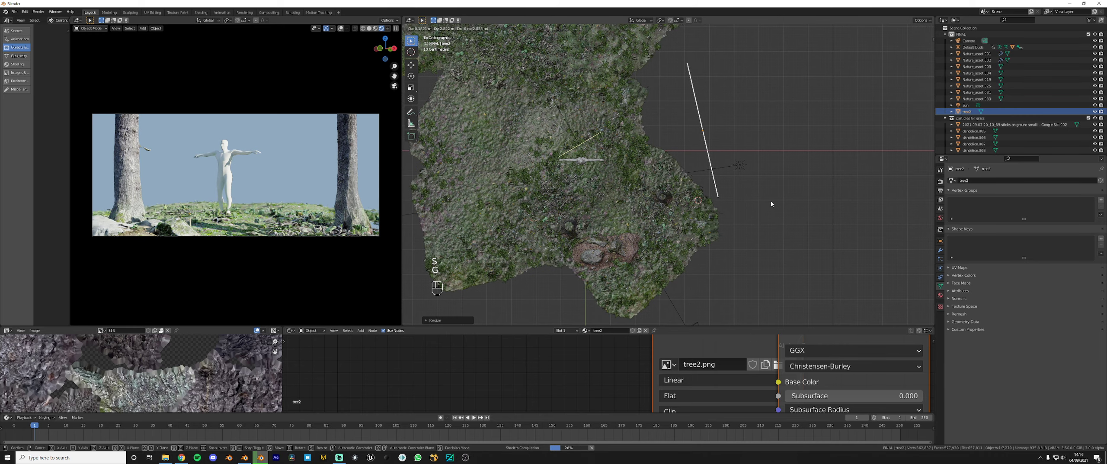
pyautogui.rightClick(772, 203)
pyautogui.moveTo(749, 157); pyautogui.dragTo(759, 108, button='middle')
pyautogui.press('g')
pyautogui.click(761, 122)
# Duplicate the tree plane farther back along the same side of the terrain and scale the copy
pyautogui.moveTo(696, 165); pyautogui.dragTo(682, 178, button='middle')
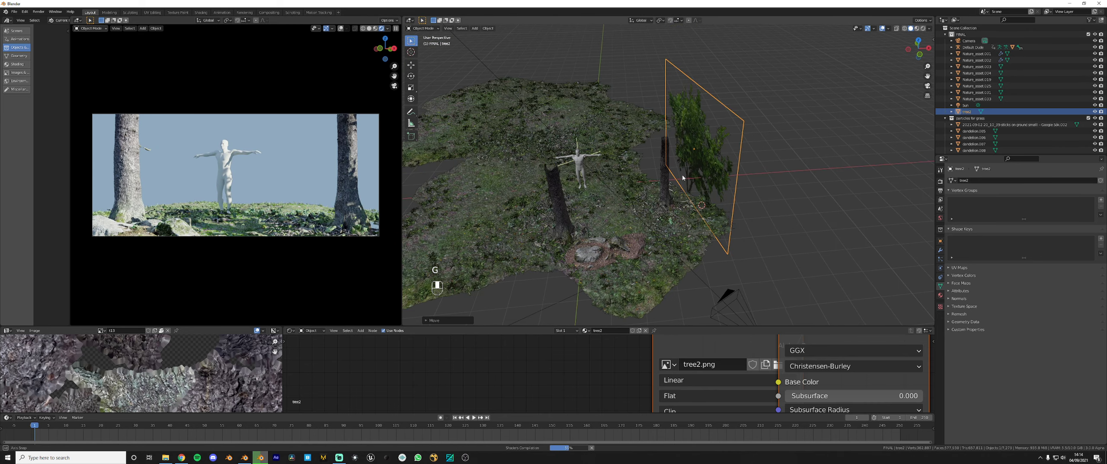
pyautogui.press('KP_6')
pyautogui.press('KP_7')
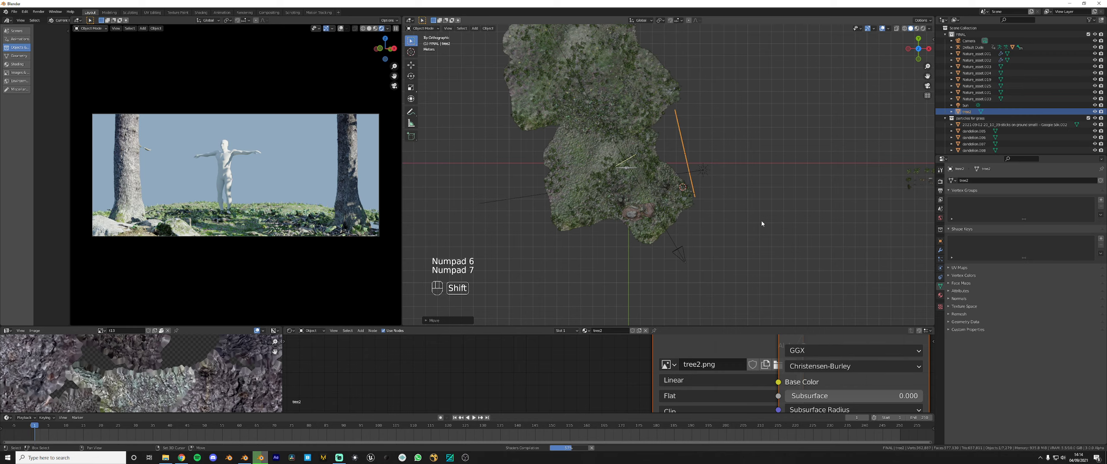
pyautogui.keyDown('shift'); pyautogui.moveTo(762, 223); pyautogui.dragTo(782, 306, button='middle'); pyautogui.keyUp('shift')
pyautogui.hotkey('shift', 'd')
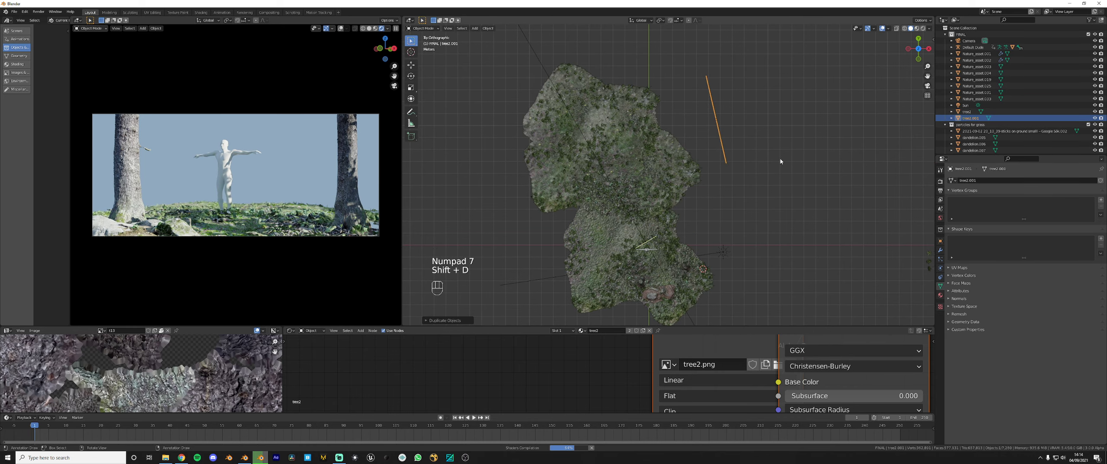
pyautogui.moveTo(780, 161); pyautogui.dragTo(772, 147, button='middle')
pyautogui.press('s')
pyautogui.click(770, 145)
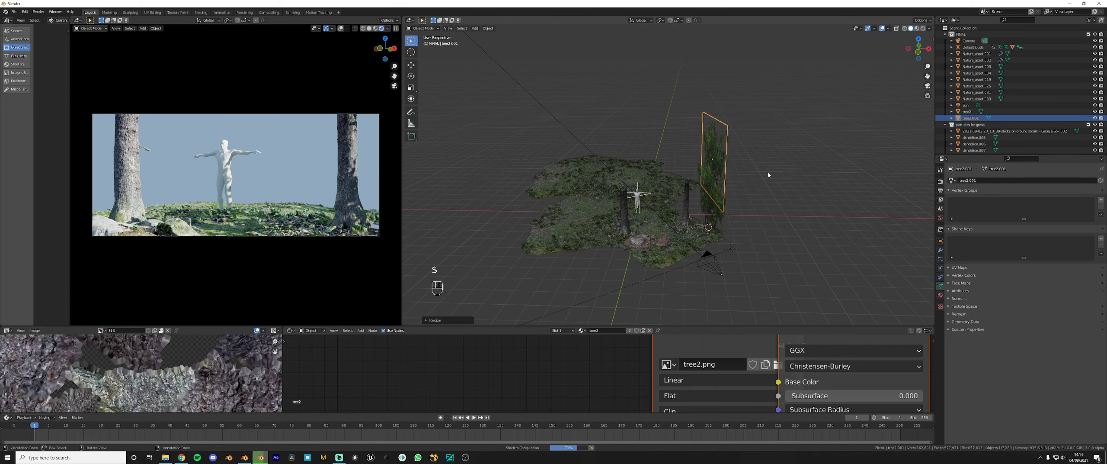
# Duplicate the tree plane in the front view and rotate the copy to lie flat above the ground
pyautogui.press('KP_7')
pyautogui.press('KP_1')
pyautogui.hotkey('shift', 'd')
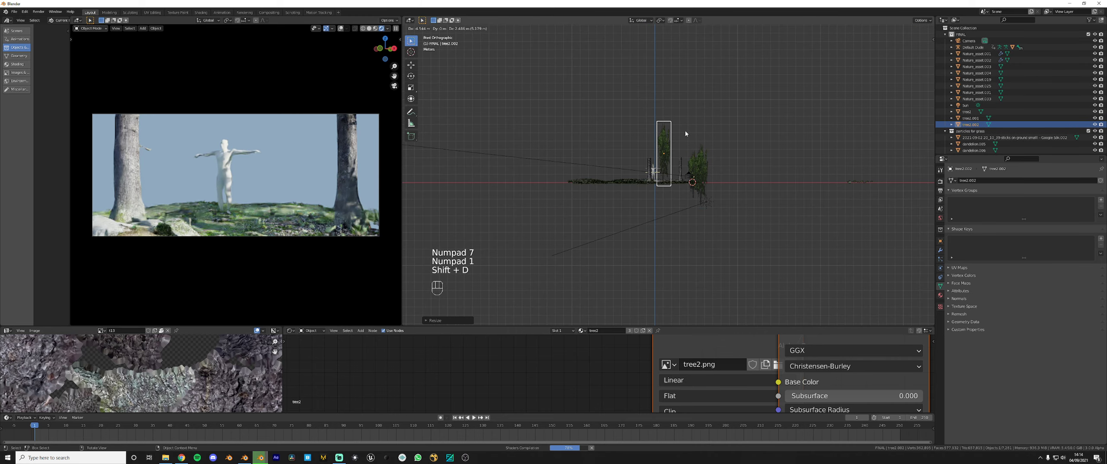
pyautogui.click(685, 131)
pyautogui.press('r')
pyautogui.click(692, 206)
# Move the flat tree plane over the front part of the terrain in the top view
pyautogui.press('KP_7')
pyautogui.scroll(3, 694, 206)
pyautogui.press('g')
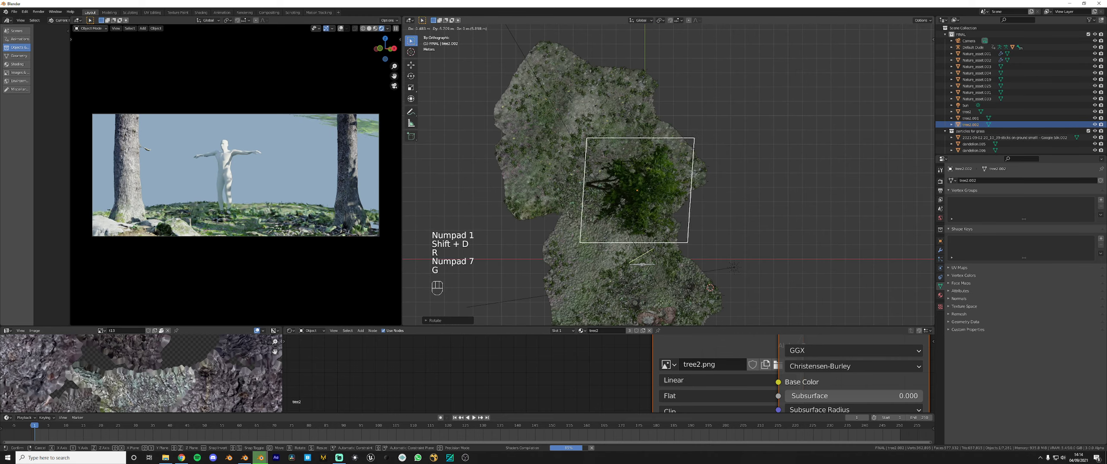
pyautogui.click(656, 389)
pyautogui.press('g')
pyautogui.press('g')
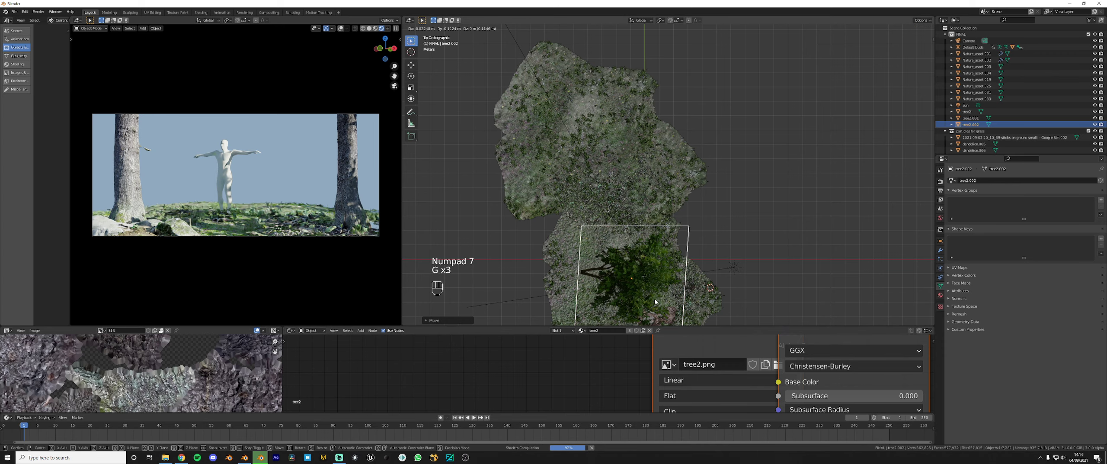
pyautogui.click(655, 301)
# Rotate, scale and reposition the flat tree plane as a canopy above the figure and trunks
pyautogui.moveTo(655, 299); pyautogui.dragTo(714, 187, button='middle')
pyautogui.press('r')
pyautogui.click(667, 151)
pyautogui.press('s')
pyautogui.click(720, 188)
pyautogui.press('g')
pyautogui.click(721, 202)
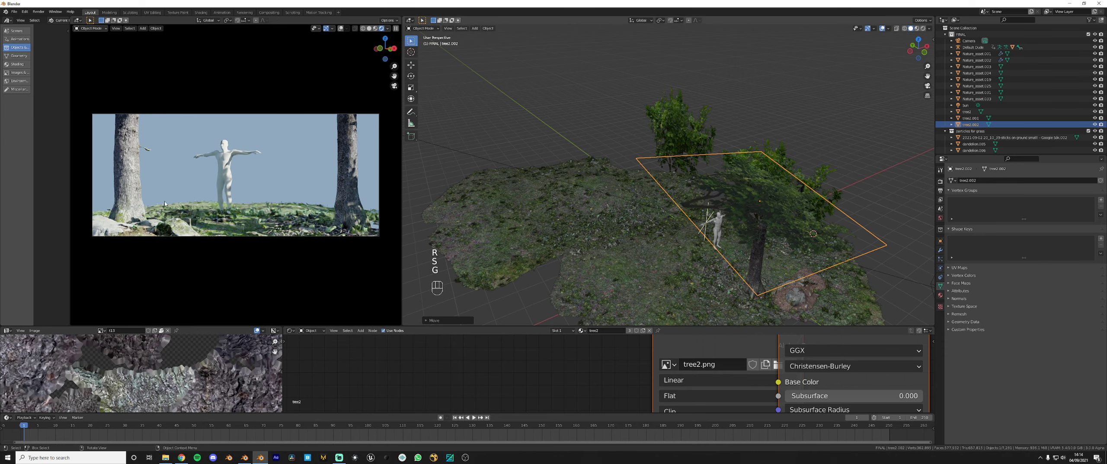
# Duplicate the canopy tree plane and place the copy toward the terrain's side edge
pyautogui.moveTo(623, 207); pyautogui.dragTo(642, 208, button='middle')
pyautogui.press('KP_7')
pyautogui.hotkey('shift', 'd')
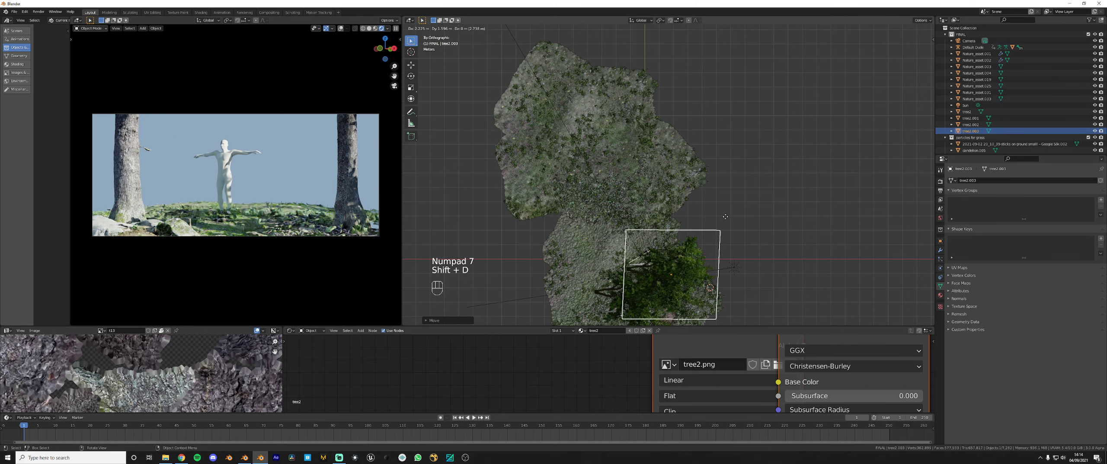
pyautogui.click(748, 218)
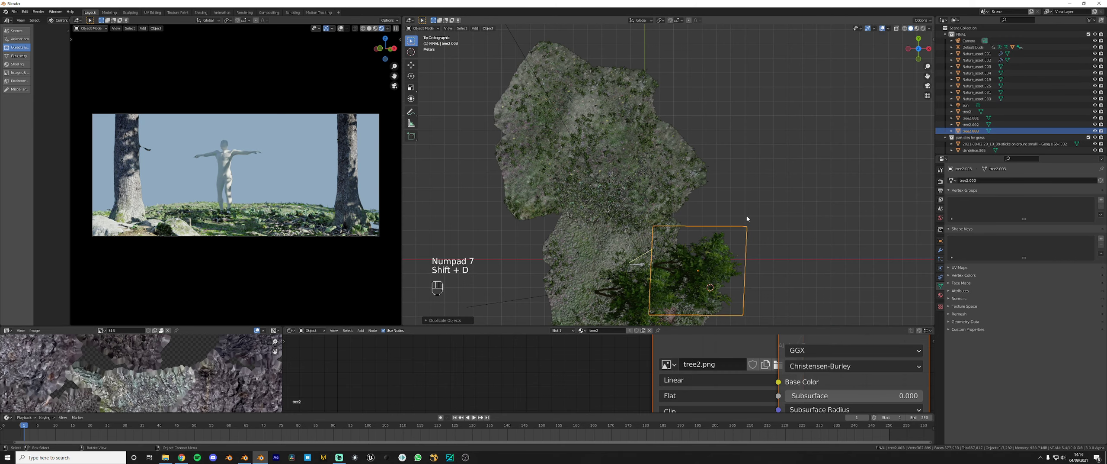
# Reposition the second canopy plane and rotate it around the Z axis to vary the shadows
pyautogui.scroll(1, 747, 211)
pyautogui.moveTo(747, 210); pyautogui.dragTo(727, 171, button='middle')
pyautogui.press('g')
pyautogui.click(727, 179)
pyautogui.press('r')
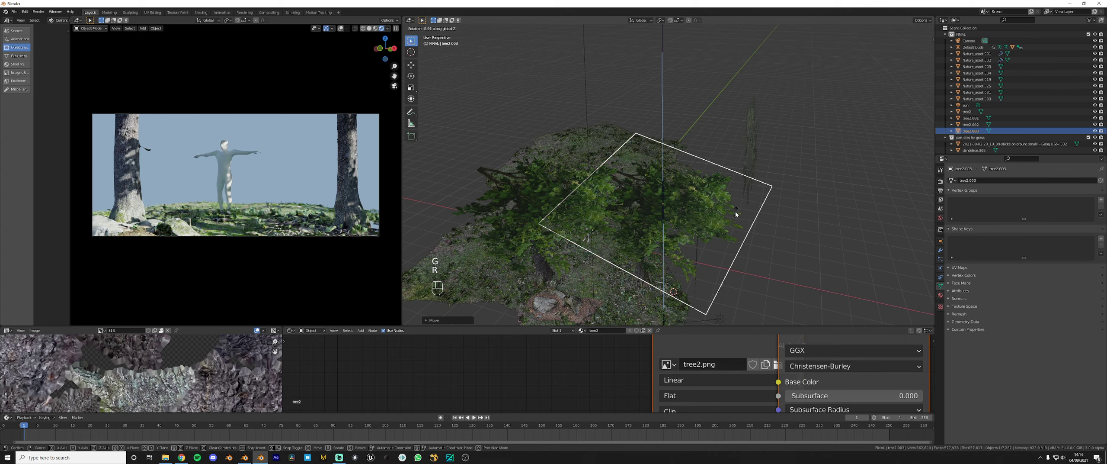
pyautogui.click(736, 213)
pyautogui.click(815, 273)
pyautogui.scroll(3, 558, 265)
pyautogui.moveTo(565, 258); pyautogui.dragTo(595, 277, button='middle')
pyautogui.scroll(3, 595, 277)
# Switch to the nature asset library file and look over its scanned ground, rock and path assets
pyautogui.click(335, 408)
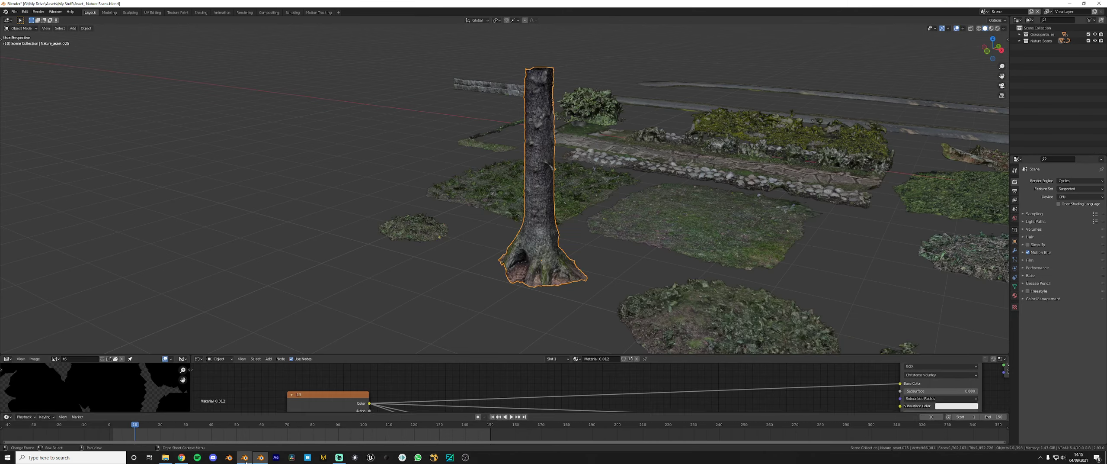
pyautogui.moveTo(640, 268); pyautogui.dragTo(660, 245, button='middle')
pyautogui.scroll(2, 660, 245)
pyautogui.moveTo(623, 160); pyautogui.dragTo(585, 185, button='middle')
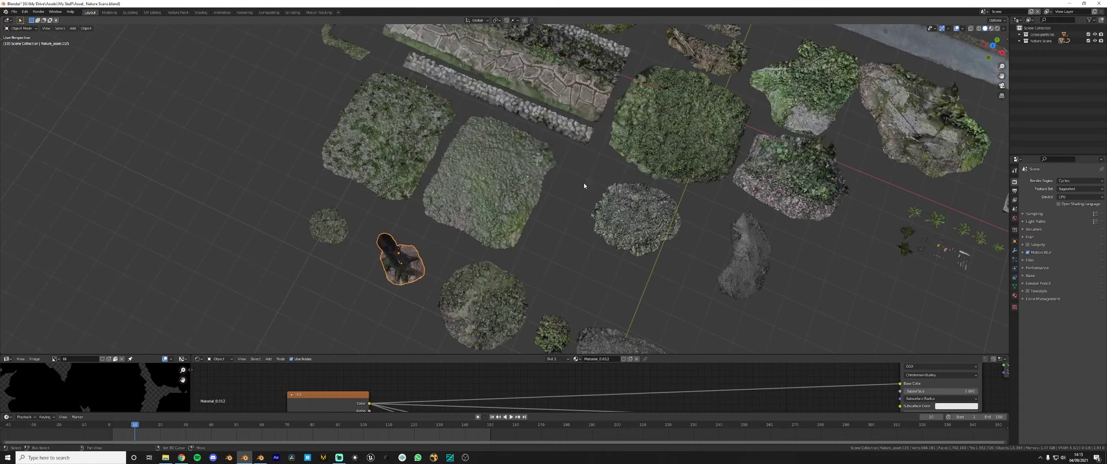
pyautogui.scroll(-7, 586, 186)
pyautogui.moveTo(778, 138); pyautogui.dragTo(628, 106, button='middle')
pyautogui.scroll(6, 628, 106)
pyautogui.moveTo(628, 165); pyautogui.dragTo(625, 197, button='middle')
pyautogui.scroll(-1, 692, 181)
pyautogui.keyDown('shift'); pyautogui.moveTo(757, 162); pyautogui.dragTo(582, 242, button='middle'); pyautogui.keyUp('shift')
pyautogui.click(477, 235)
pyautogui.scroll(-4, 469, 235)
# Select the curved road asset together with its path controller curve and copy both
pyautogui.click(492, 212)
pyautogui.scroll(4, 545, 250)
pyautogui.moveTo(673, 266); pyautogui.dragTo(648, 254, button='middle')
pyautogui.scroll(3, 648, 254)
pyautogui.scroll(-6, 648, 256)
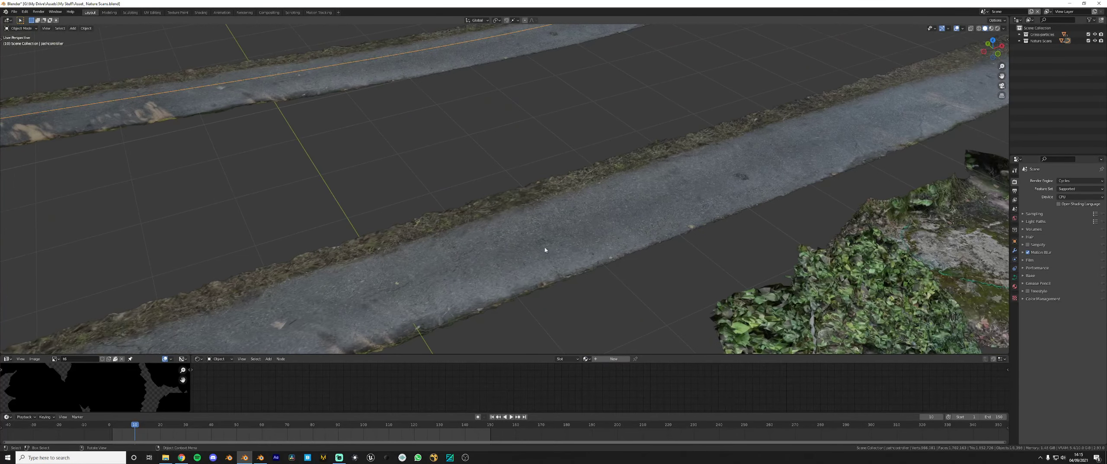
pyautogui.scroll(2, 568, 224)
pyautogui.click(549, 201)
pyautogui.hotkey('ctrl', 'c')
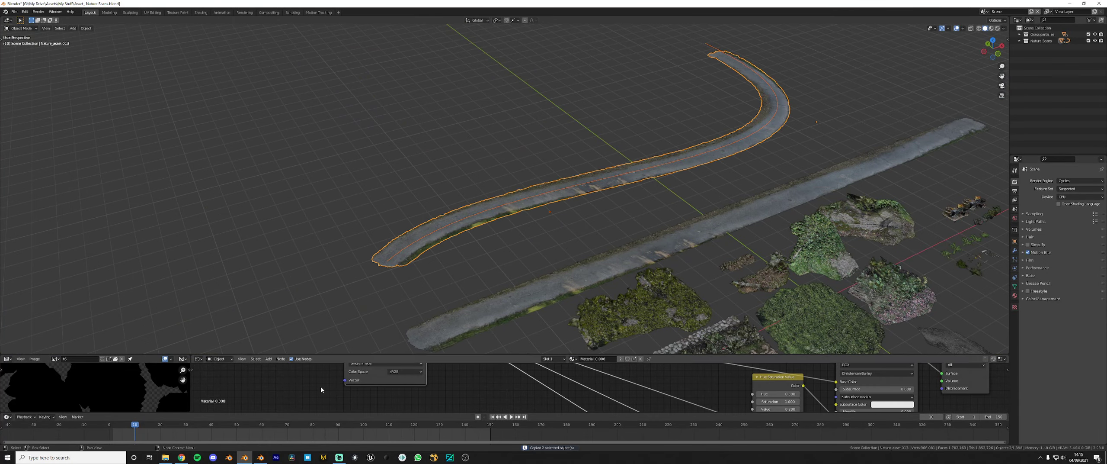
# Switch back to the forest scene and paste the road and its controller curve
pyautogui.click(260, 457)
pyautogui.hotkey('ctrl', 'v')
pyautogui.scroll(-6, 647, 190)
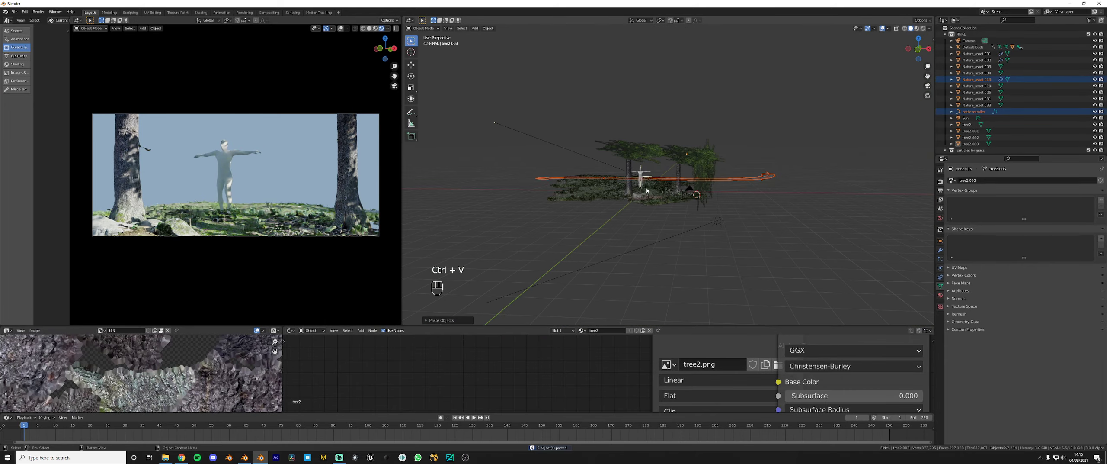
pyautogui.press('KP_7')
# Edit the path controller curve, moving its near end point so the road crosses the terrain behind the figure
pyautogui.click(677, 129)
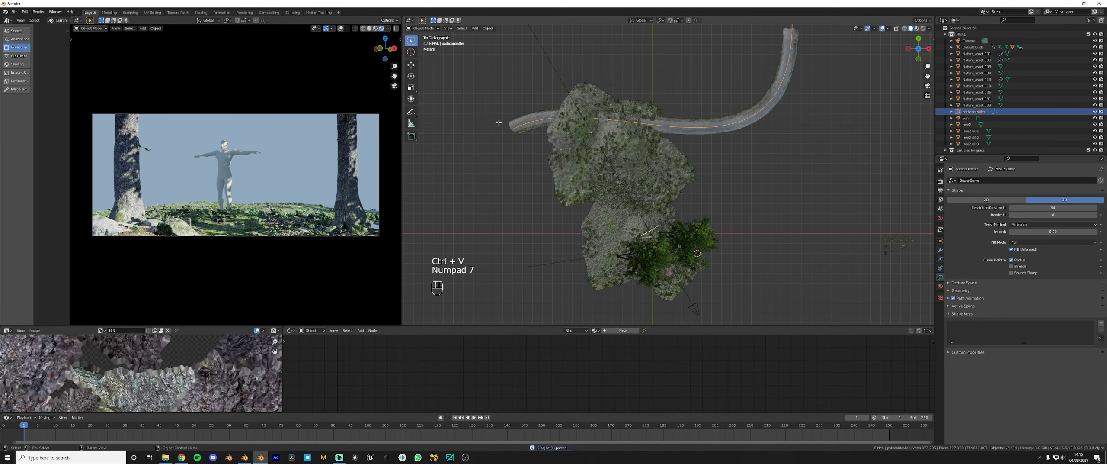
pyautogui.press('Tab')
pyautogui.press('g')
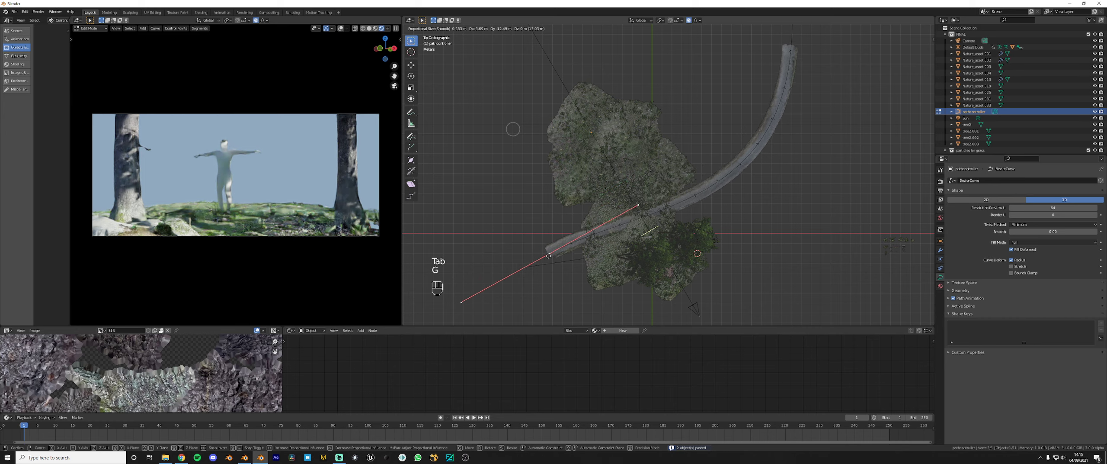
pyautogui.click(548, 248)
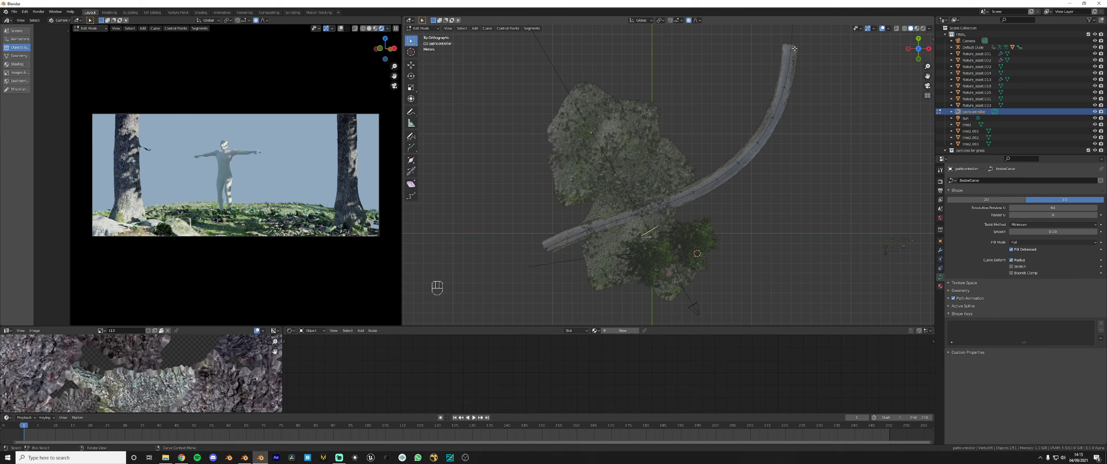
pyautogui.keyDown('shift'); pyautogui.moveTo(795, 47); pyautogui.dragTo(769, 85, button='middle'); pyautogui.keyUp('shift')
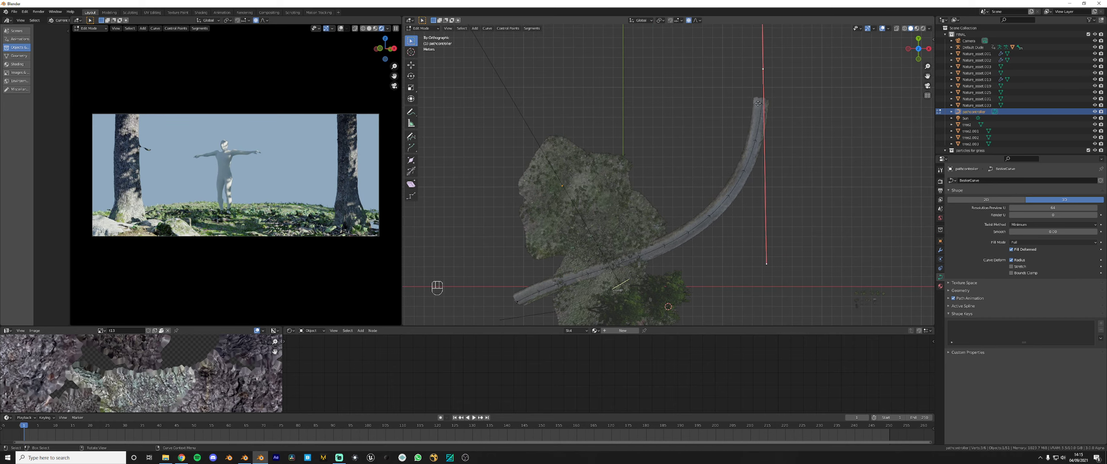
# Move the far end point of the path controller curve closer to the terrain to tighten the road's bend
pyautogui.press('g')
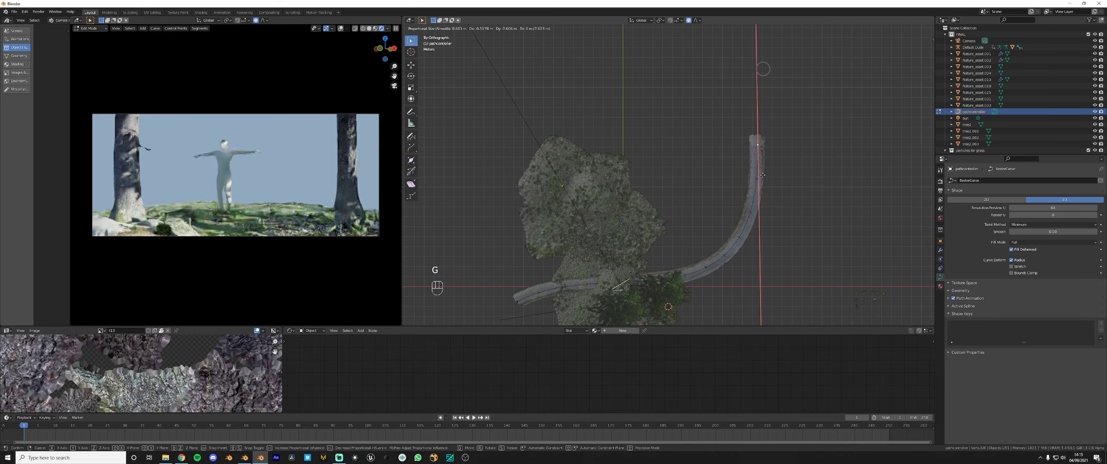
pyautogui.click(763, 175)
pyautogui.press('Tab')
pyautogui.moveTo(618, 212); pyautogui.dragTo(605, 152, button='middle')
pyautogui.keyDown('shift'); pyautogui.moveTo(567, 259); pyautogui.dragTo(729, 210, button='middle'); pyautogui.keyUp('shift')
pyautogui.scroll(4, 729, 210)
pyautogui.press('Tab')
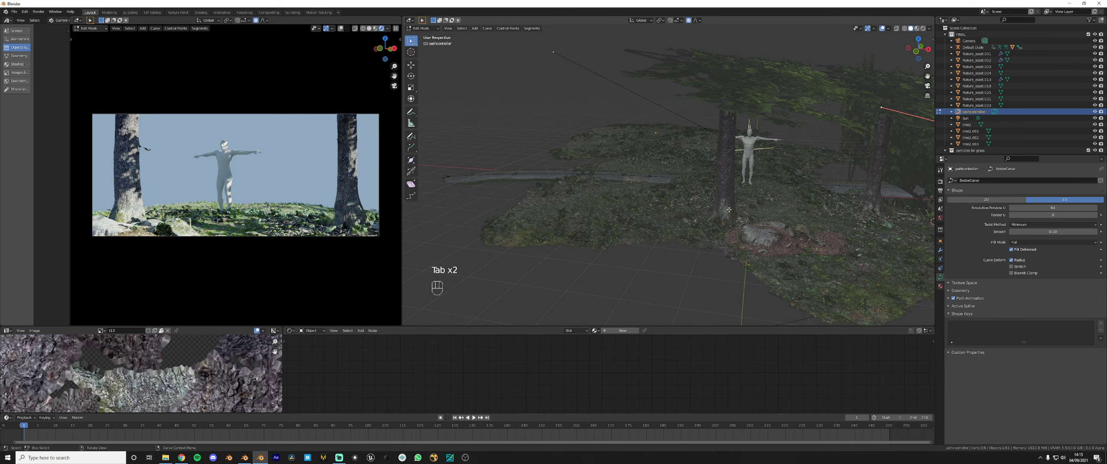
pyautogui.press('KP_Divide')
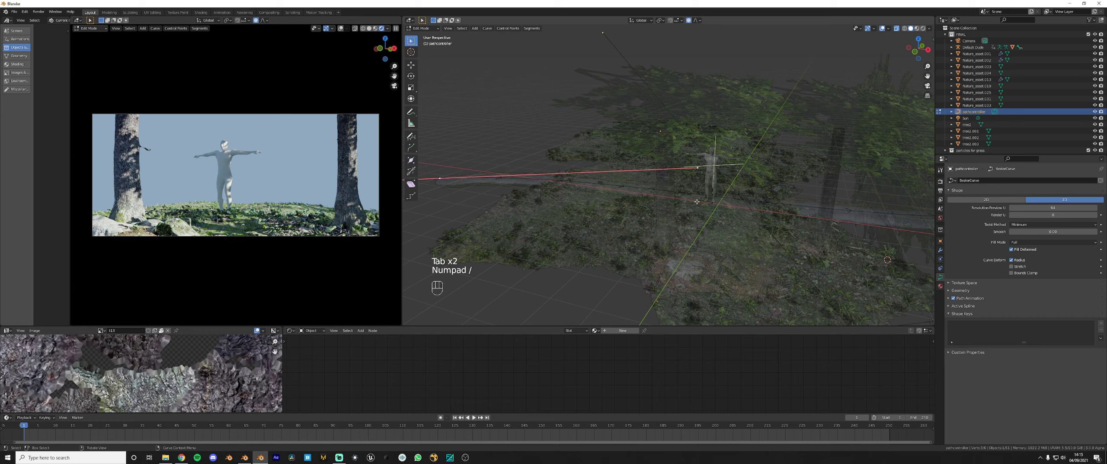
pyautogui.press('g')
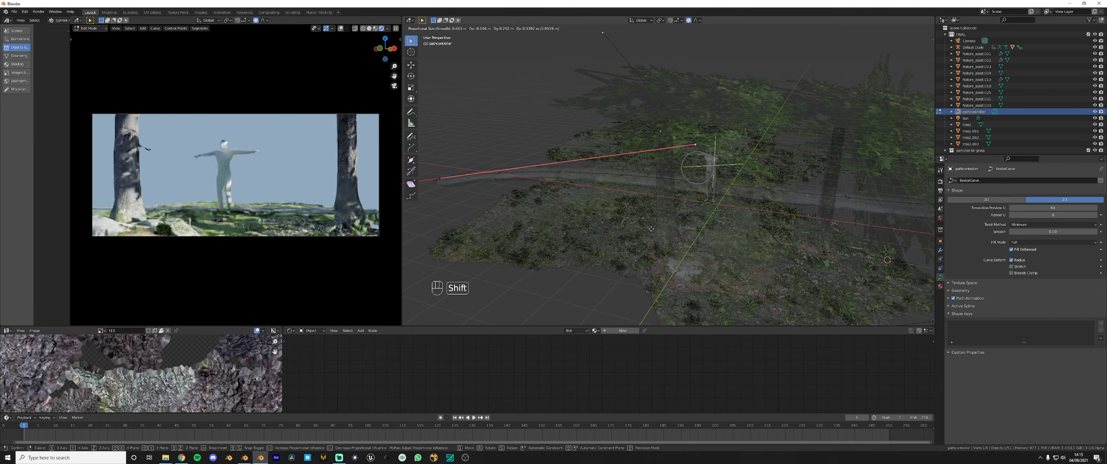
pyautogui.rightClick(687, 229)
# Select all points of the path controller curve and subdivide it
pyautogui.scroll(-5, 768, 211)
pyautogui.press('a')
pyautogui.rightClick(756, 200)
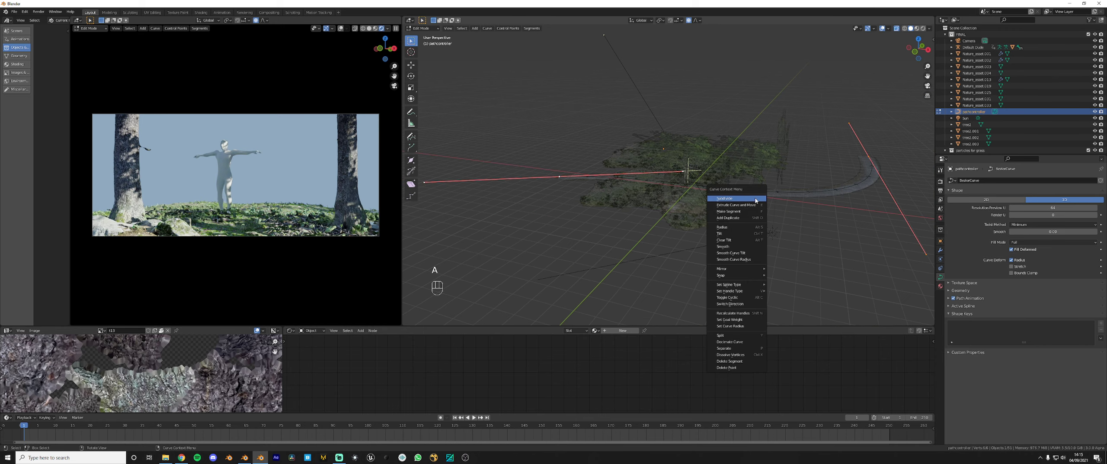
pyautogui.click(756, 200)
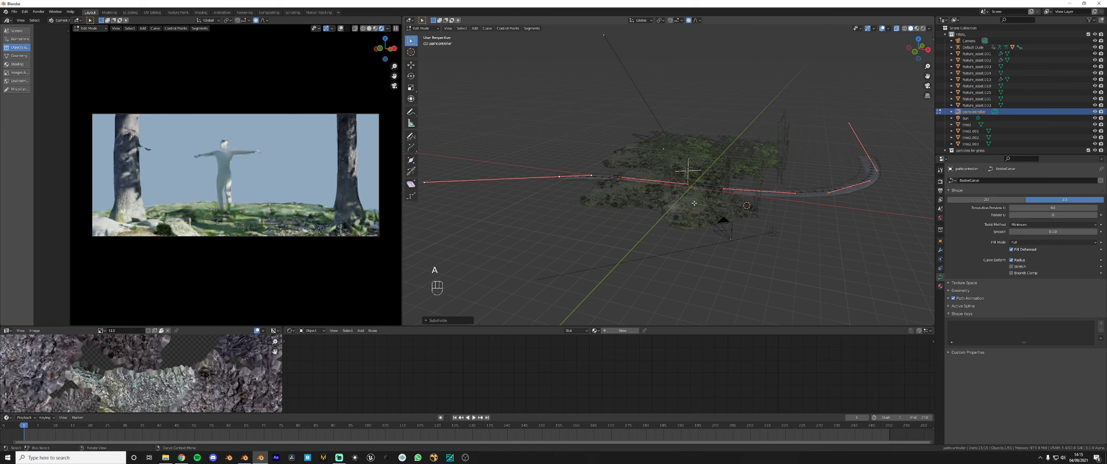
# Select the curve's middle control point near the figure, then rotate and reposition it to shape the road behind the trees
pyautogui.scroll(4, 695, 208)
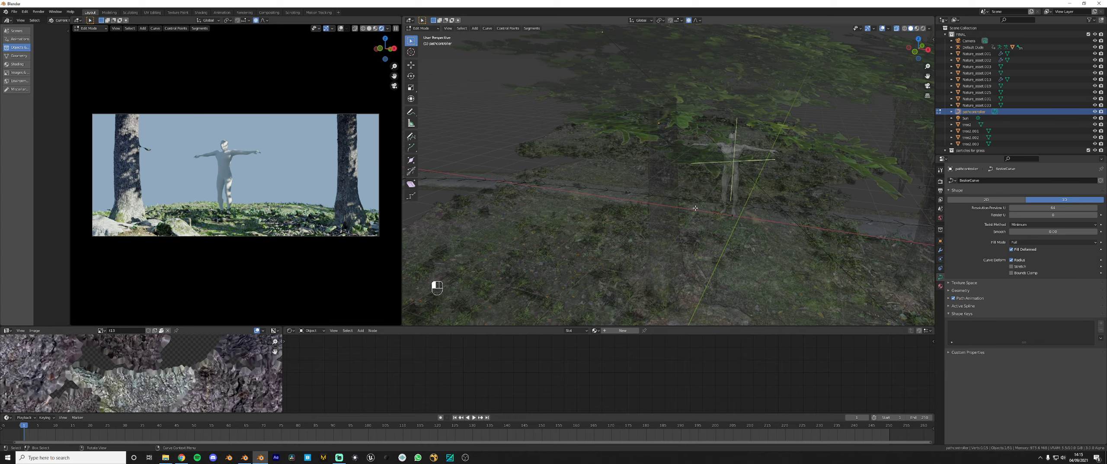
pyautogui.moveTo(695, 208); pyautogui.dragTo(735, 173, button='middle')
pyautogui.click(722, 166)
pyautogui.press('g')
pyautogui.click(722, 168)
pyautogui.press('KP_Divide')
pyautogui.moveTo(804, 184)
pyautogui.keyDown('shift'); pyautogui.mouseDown(button='middle')
pyautogui.moveTo(817, 188)
pyautogui.moveTo(788, 195)
pyautogui.mouseUp(button='middle'); pyautogui.keyUp('shift')
pyautogui.press('r')
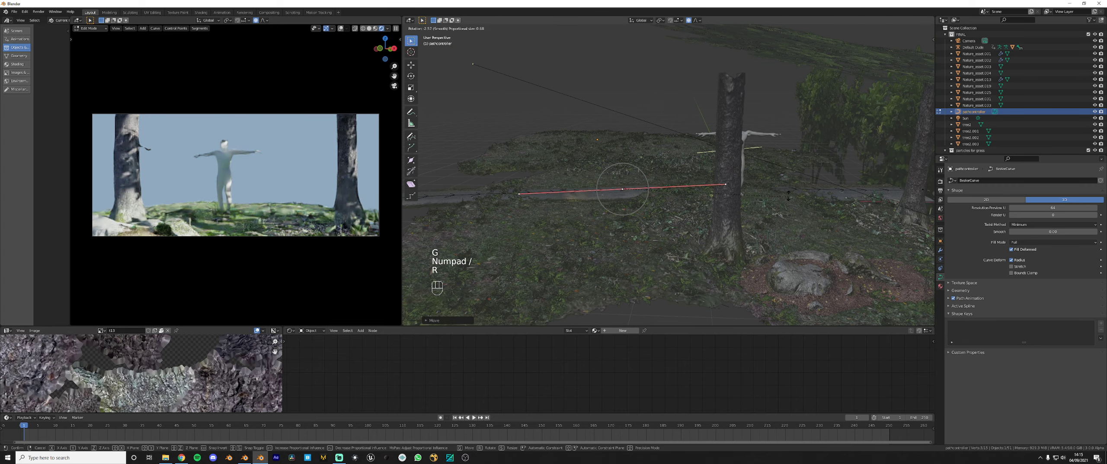
pyautogui.click(788, 194)
pyautogui.press('g')
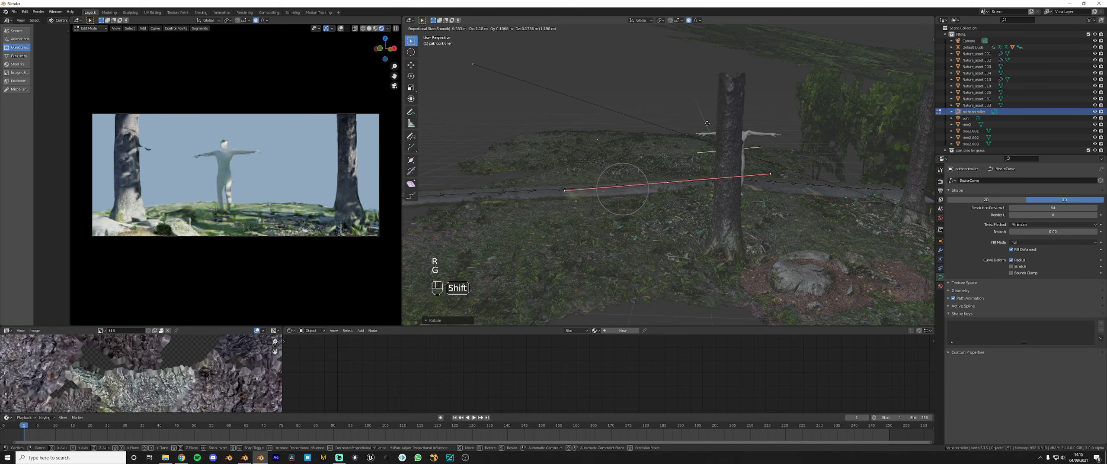
pyautogui.click(710, 124)
# Reposition the curve's middle point again, fine-tuning it from above so the road passes beside the figure
pyautogui.scroll(-3, 709, 130)
pyautogui.press('Tab')
pyautogui.moveTo(735, 182); pyautogui.dragTo(694, 186, button='middle')
pyautogui.scroll(4, 664, 212)
pyautogui.press('Tab')
pyautogui.press('g')
pyautogui.click(700, 175)
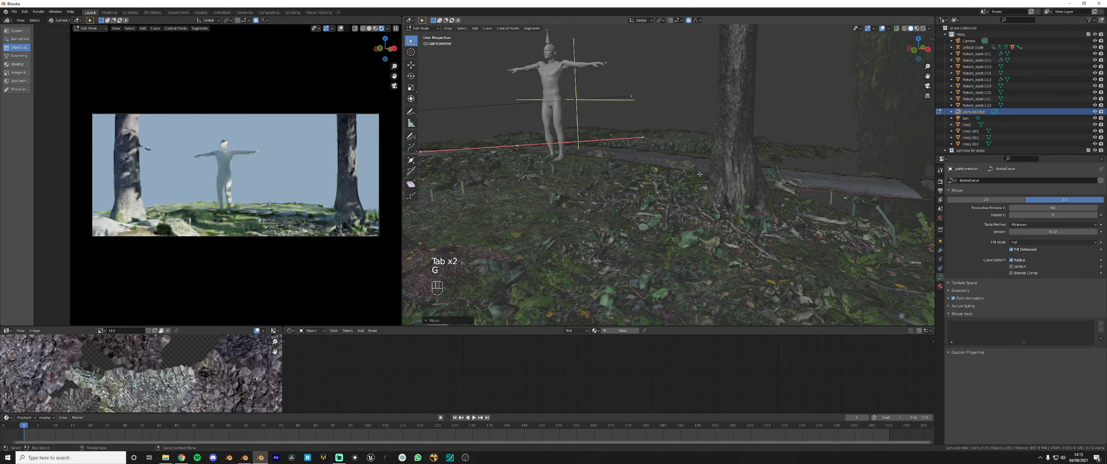
pyautogui.press('KP_7')
pyautogui.press('g')
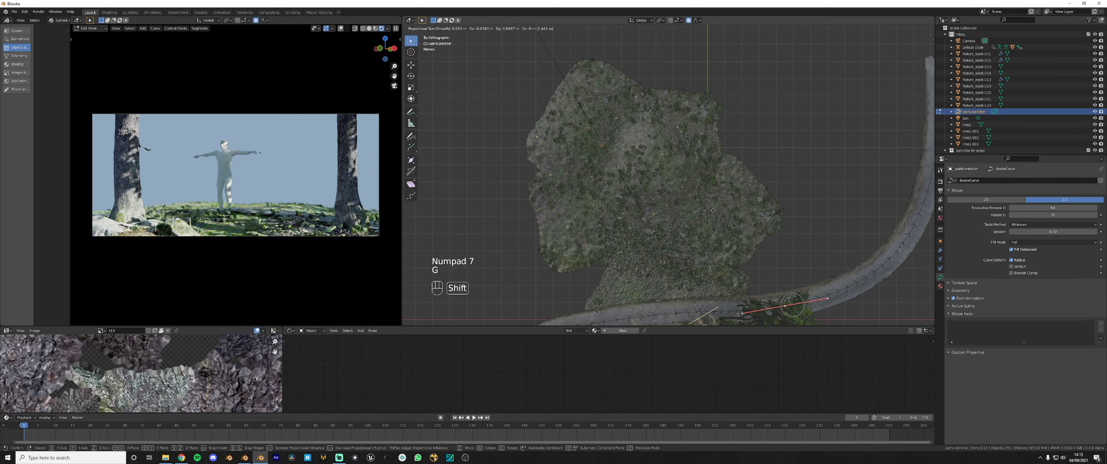
pyautogui.click(690, 214)
# Move the path controller, then shift the road together with it slightly across the terrain
pyautogui.press('Tab')
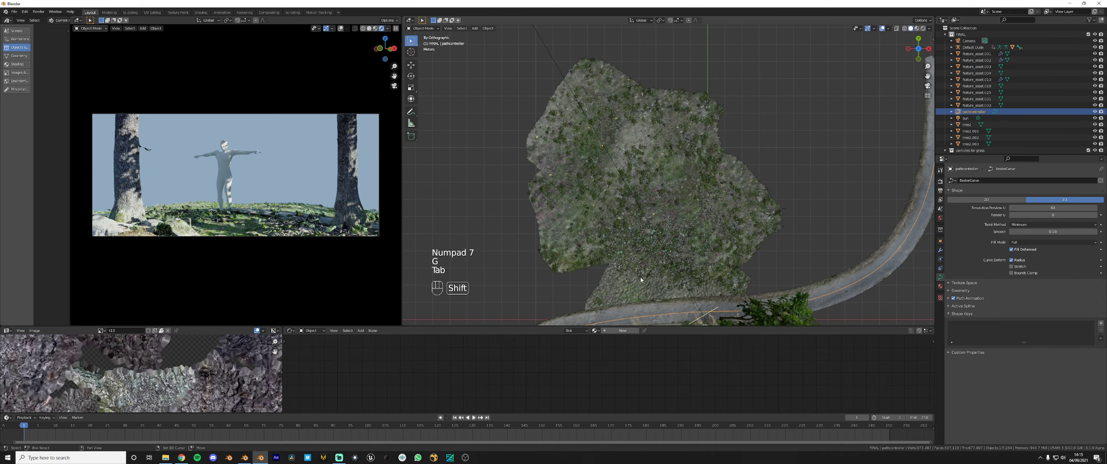
pyautogui.keyDown('shift'); pyautogui.moveTo(636, 324); pyautogui.dragTo(646, 273, button='middle'); pyautogui.keyUp('shift')
pyautogui.press('g')
pyautogui.click(655, 261)
pyautogui.click(662, 253)
pyautogui.press('g')
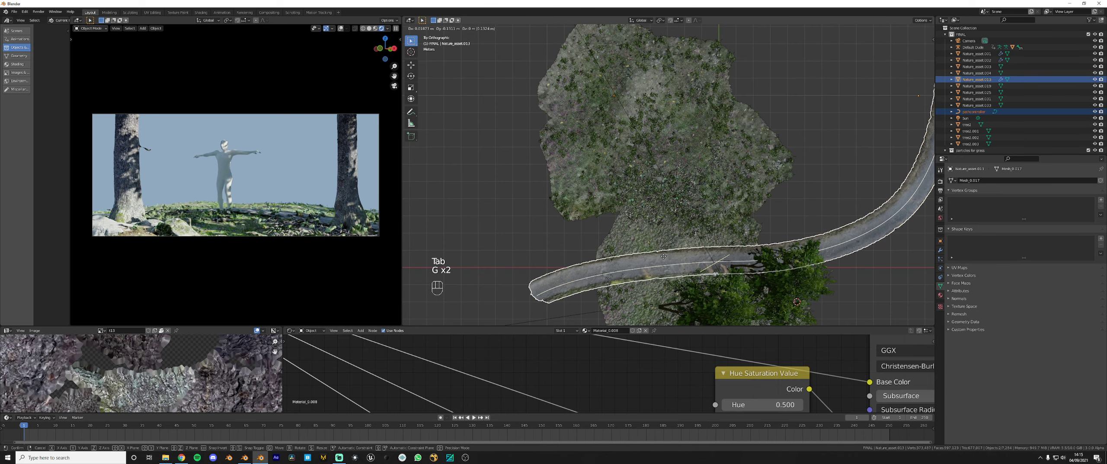
pyautogui.click(669, 269)
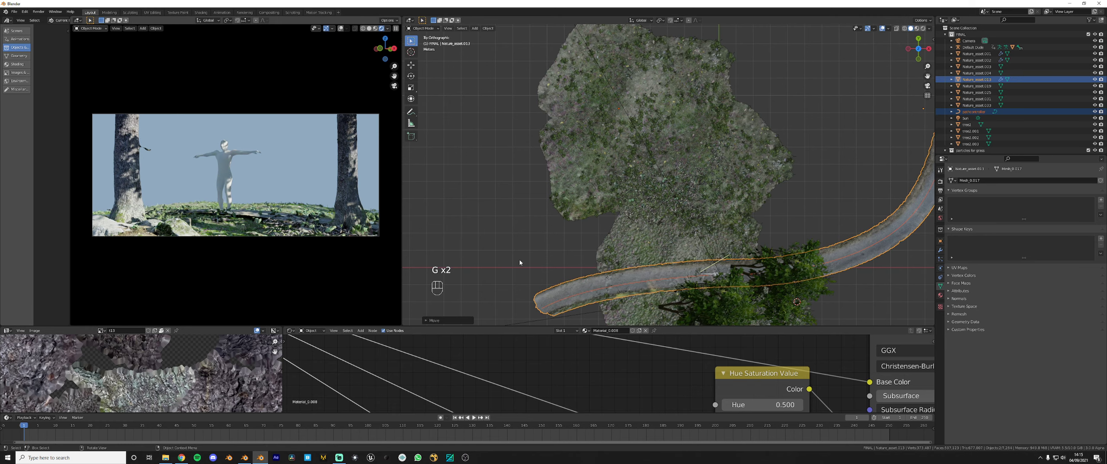
pyautogui.moveTo(622, 239); pyautogui.dragTo(617, 247, button='middle')
pyautogui.scroll(-2, 617, 246)
pyautogui.press('Tab')
pyautogui.press('Tab')
# Set the two shadow-casting tree planes above the figure to display as Wire in the viewport
pyautogui.scroll(-8, 623, 233)
pyautogui.click(648, 140)
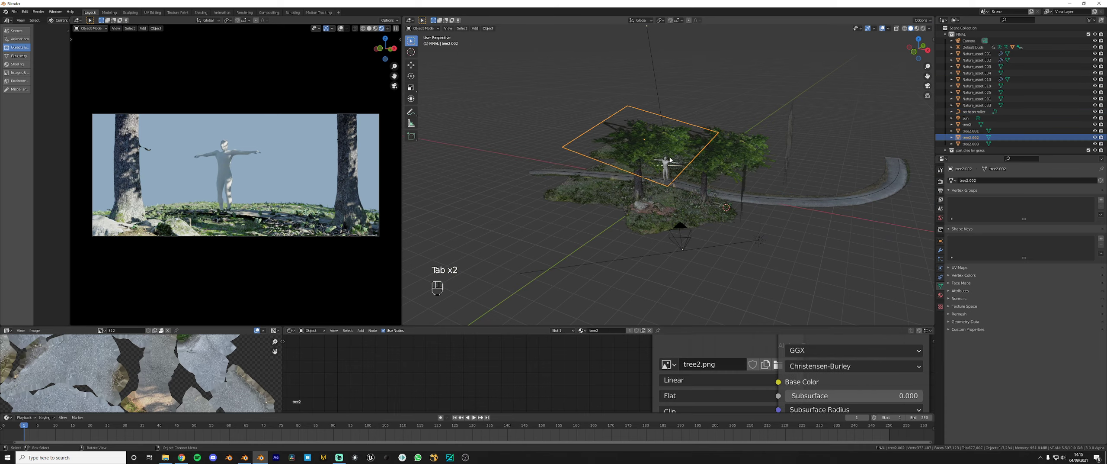
pyautogui.moveTo(670, 160); pyautogui.dragTo(711, 195, button='middle')
pyautogui.keyDown('shift'); pyautogui.click(695, 180); pyautogui.keyUp('shift')
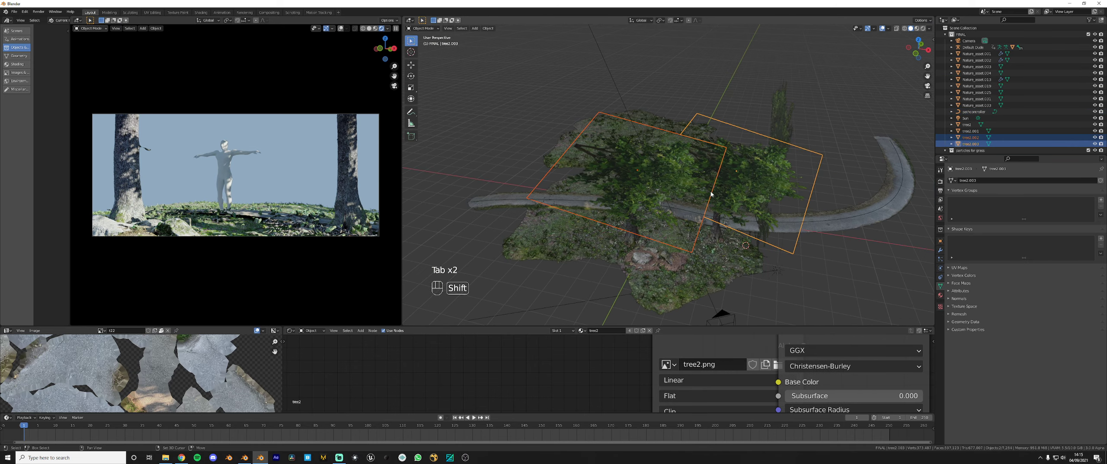
pyautogui.hotkey('shift', 'e')
pyautogui.click(709, 196)
pyautogui.click(675, 179)
pyautogui.hotkey('shift', 'e')
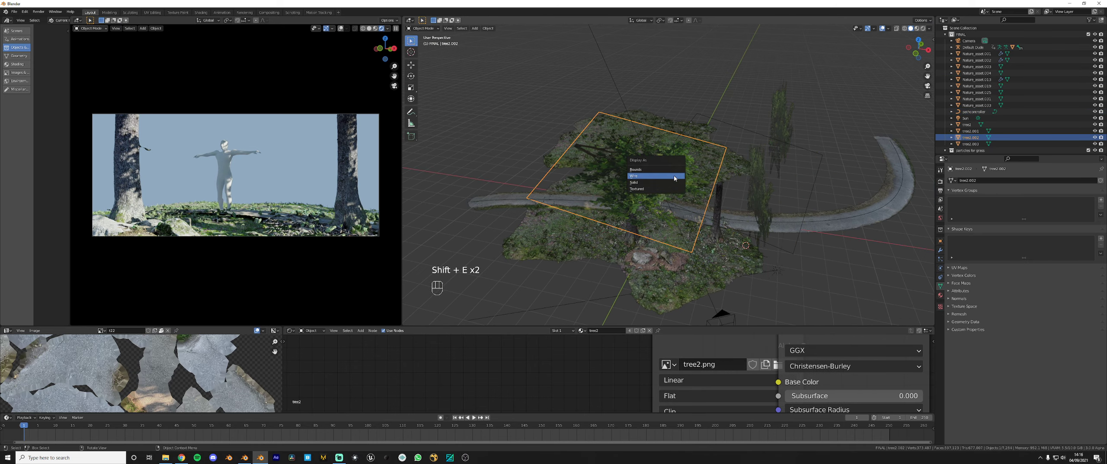
pyautogui.click(675, 176)
pyautogui.hotkey('shift', 'e')
pyautogui.click(657, 185)
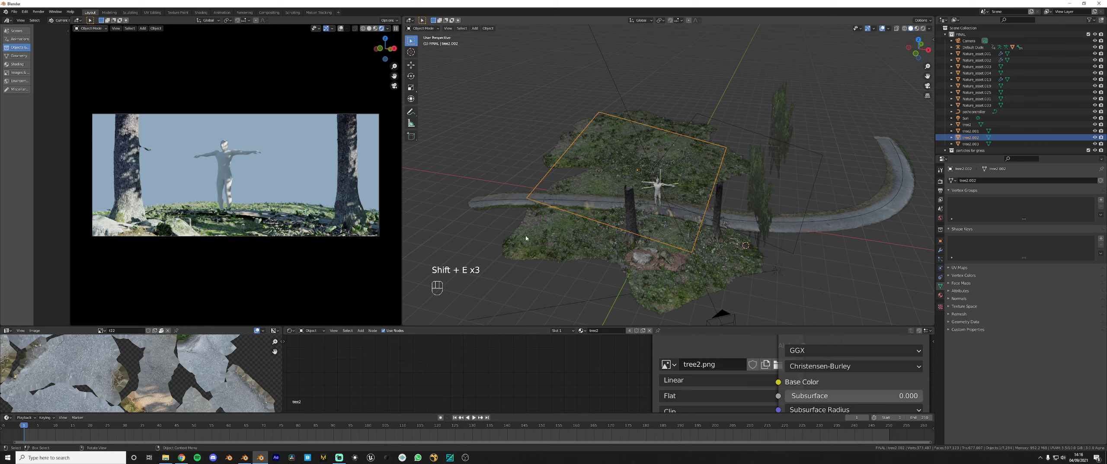
# Examine the Display As options in the tree plane's Viewport Display settings
pyautogui.hotkey('shift', 'e')
pyautogui.hotkey('shift', 'e')
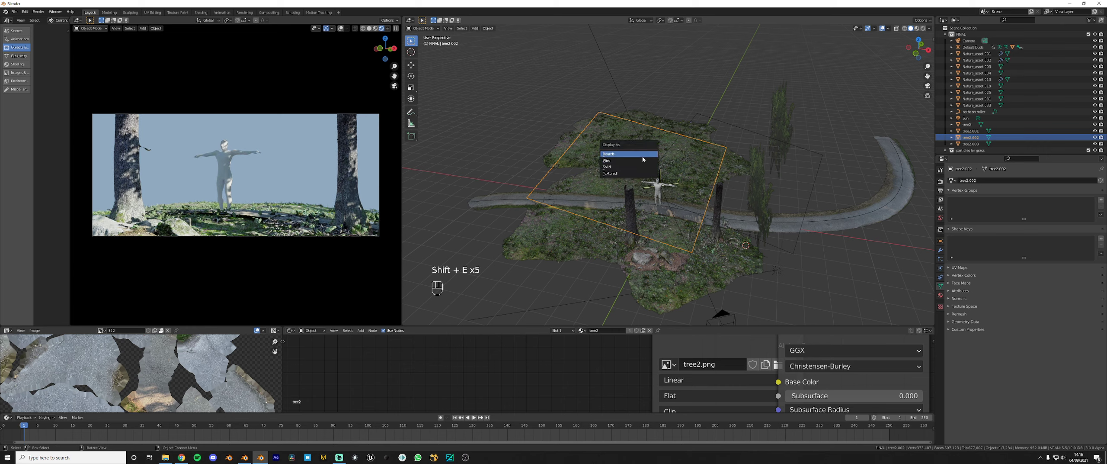
pyautogui.click(642, 166)
pyautogui.click(940, 241)
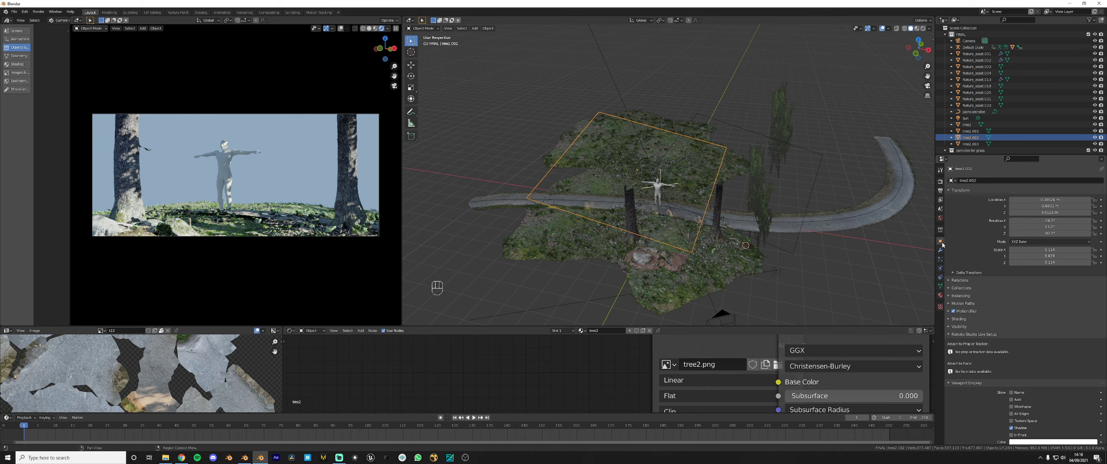
pyautogui.click(964, 327)
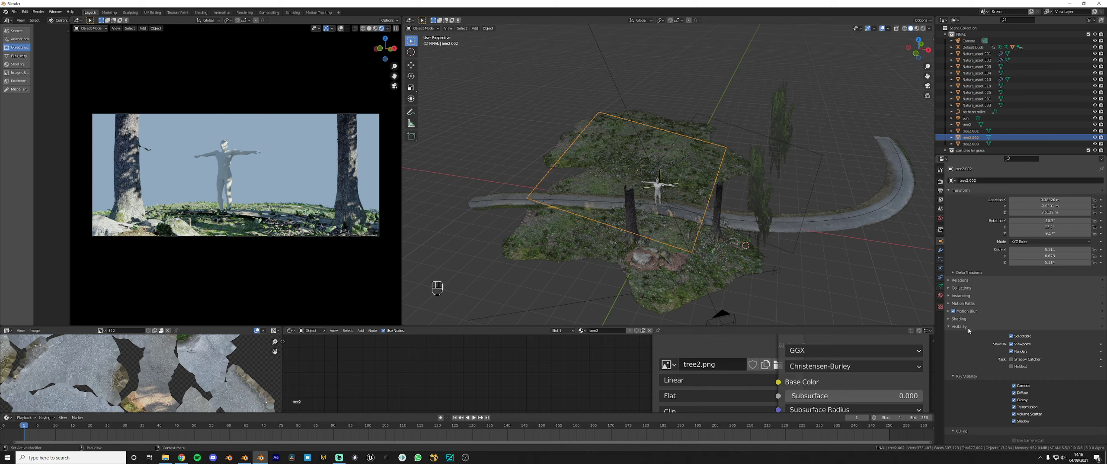
pyautogui.click(964, 327)
pyautogui.click(967, 342)
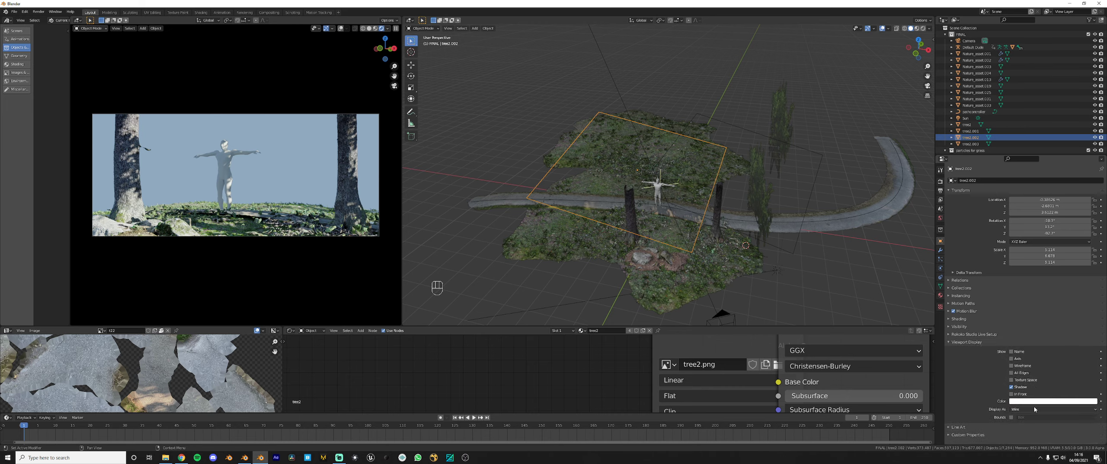
pyautogui.click(1032, 409)
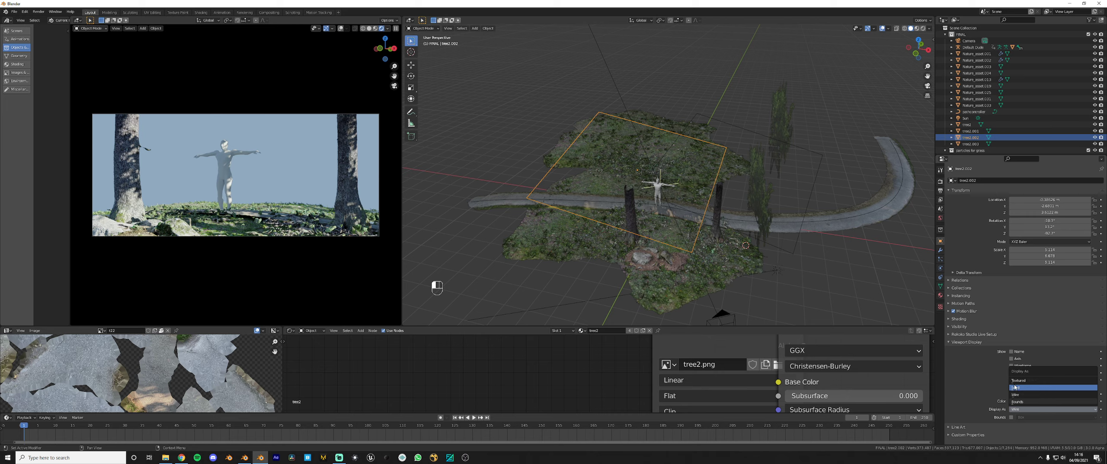
pyautogui.rightClick(1019, 409)
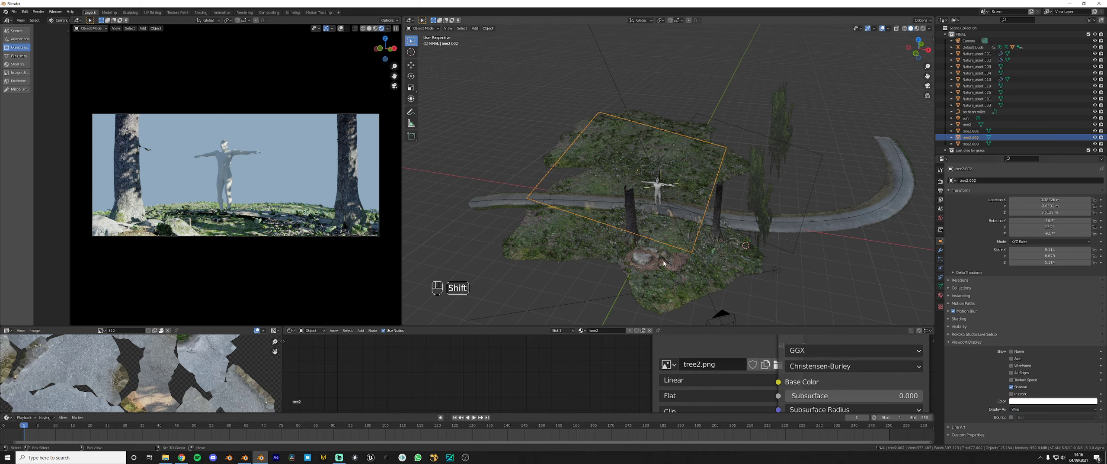
pyautogui.hotkey('shift', 'e')
# Set the two upright tree planes beside the road to display as Wire as well
pyautogui.scroll(-4, 734, 167)
pyautogui.keyDown('shift'); pyautogui.moveTo(735, 168); pyautogui.dragTo(691, 193, button='middle'); pyautogui.keyUp('shift')
pyautogui.scroll(3, 691, 193)
pyautogui.moveTo(691, 193); pyautogui.dragTo(700, 176, button='middle')
pyautogui.click(683, 176)
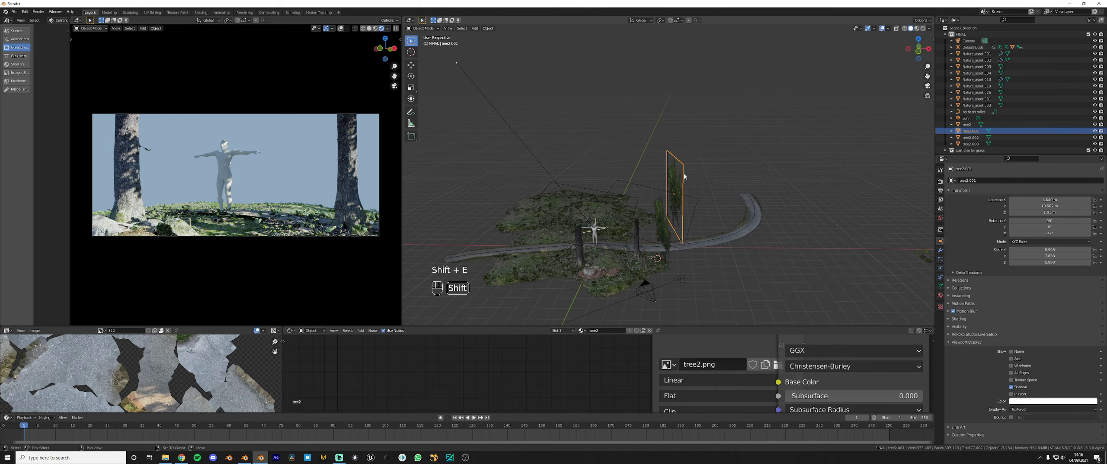
pyautogui.hotkey('shift', 'e')
pyautogui.click(682, 176)
pyautogui.click(666, 221)
pyautogui.hotkey('shift', 'e')
pyautogui.click(667, 221)
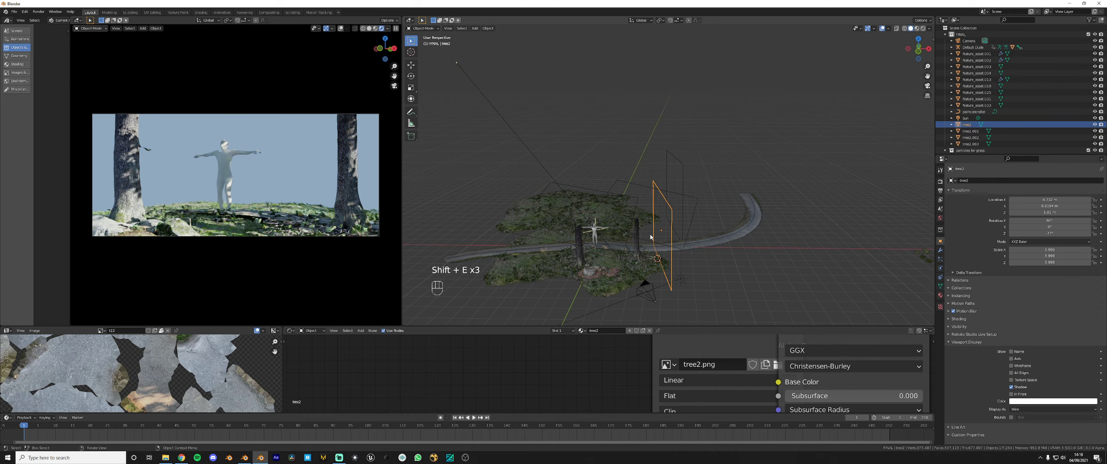
# Select the road beneath the figure's feet and open its mesh for editing
pyautogui.moveTo(652, 237); pyautogui.dragTo(640, 223, button='middle')
pyautogui.scroll(3, 630, 229)
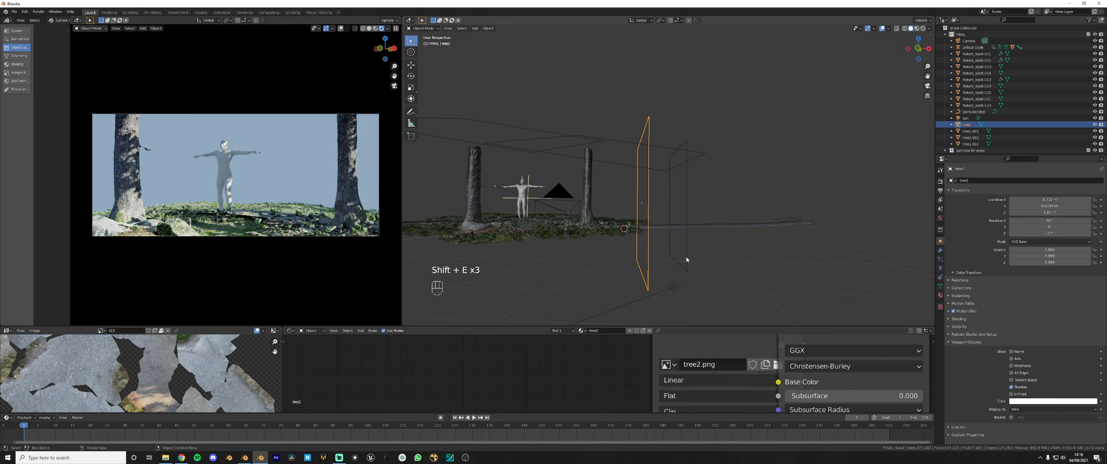
pyautogui.scroll(4, 686, 257)
pyautogui.moveTo(686, 257); pyautogui.dragTo(645, 199, button='middle')
pyautogui.scroll(3, 644, 199)
pyautogui.click(665, 230)
pyautogui.click(709, 224)
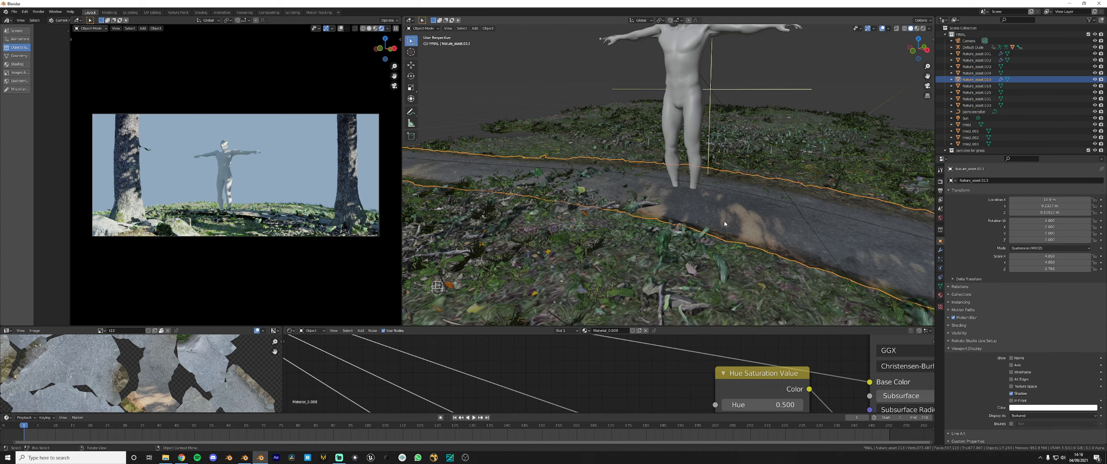
pyautogui.press('Tab')
# Select the strip of faces along one long edge of the road and move it along Z with proportional editing
pyautogui.scroll(-6, 705, 225)
pyautogui.moveTo(705, 225); pyautogui.dragTo(780, 227, button='middle')
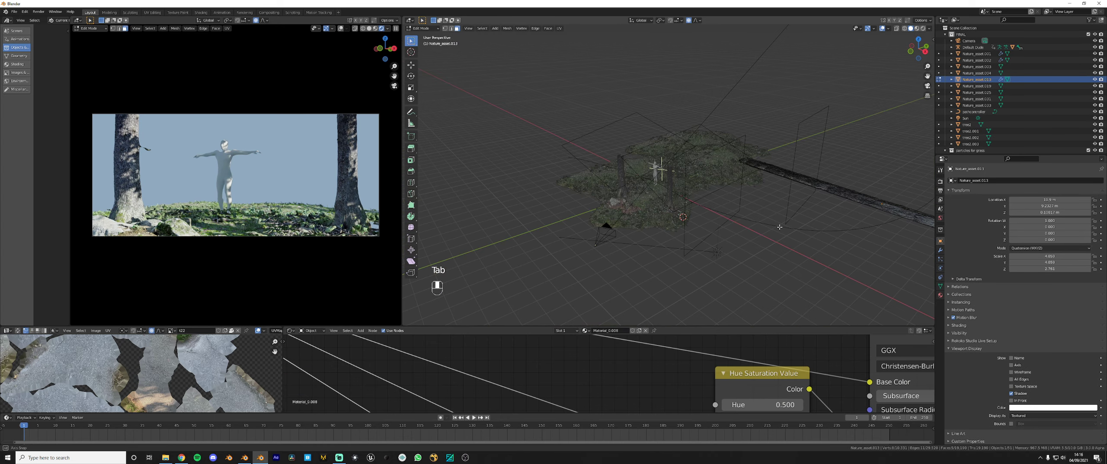
pyautogui.press('KP_7')
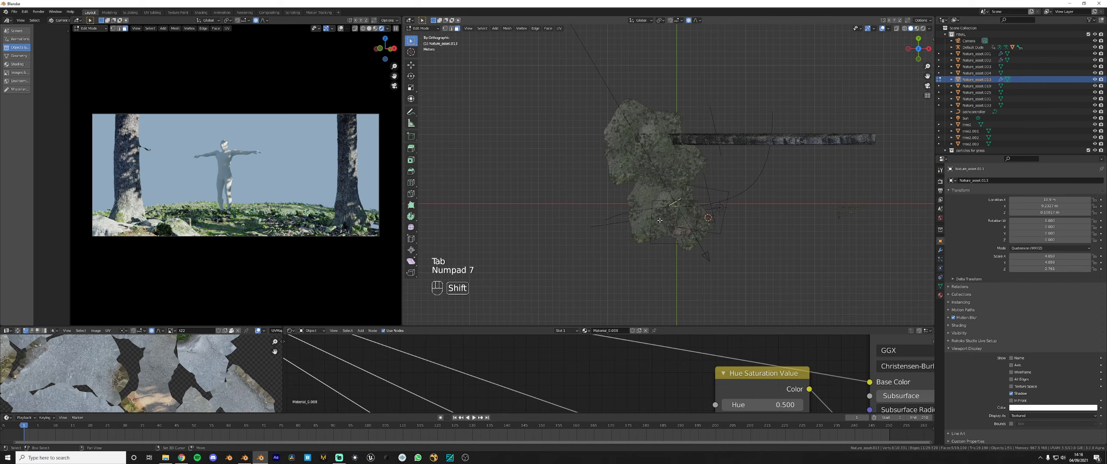
pyautogui.keyDown('shift'); pyautogui.moveTo(660, 220); pyautogui.dragTo(598, 258, button='middle'); pyautogui.keyUp('shift')
pyautogui.scroll(2, 598, 257)
pyautogui.press('KP_Divide')
pyautogui.moveTo(527, 181); pyautogui.dragTo(878, 216)
pyautogui.press('KP_Divide')
pyautogui.moveTo(761, 205); pyautogui.dragTo(745, 199, button='middle')
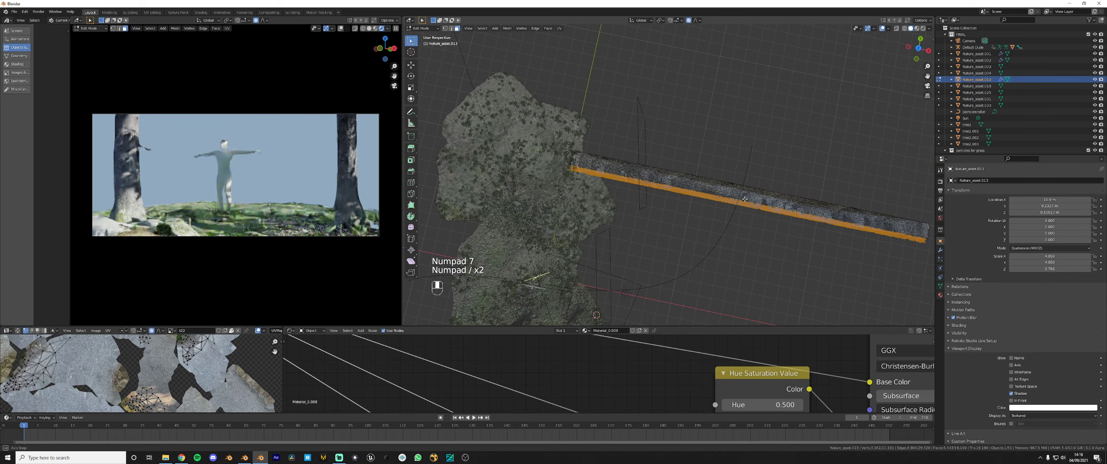
pyautogui.press('g')
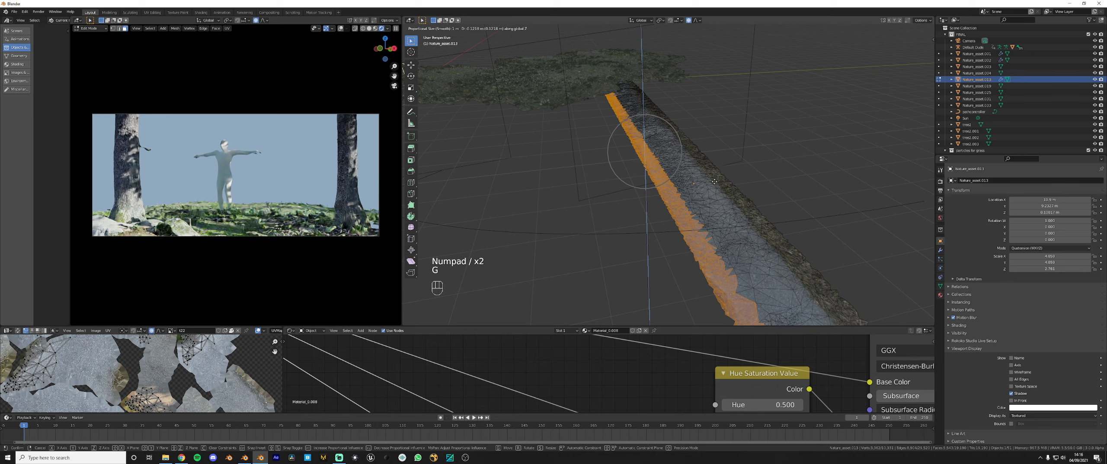
pyautogui.click(709, 187)
# Adjust the whole road's height along Z so it blends into the forest ground under the figure
pyautogui.press('Tab')
pyautogui.scroll(-4, 526, 246)
pyautogui.keyDown('shift'); pyautogui.moveTo(738, 229); pyautogui.dragTo(848, 232, button='middle'); pyautogui.keyUp('shift')
pyautogui.moveTo(662, 228)
pyautogui.mouseDown(button='middle')
pyautogui.moveTo(693, 230)
pyautogui.moveTo(647, 228)
pyautogui.mouseUp(button='middle')
pyautogui.scroll(5, 648, 227)
pyautogui.keyDown('shift'); pyautogui.moveTo(647, 228); pyautogui.dragTo(796, 198, button='middle'); pyautogui.keyUp('shift')
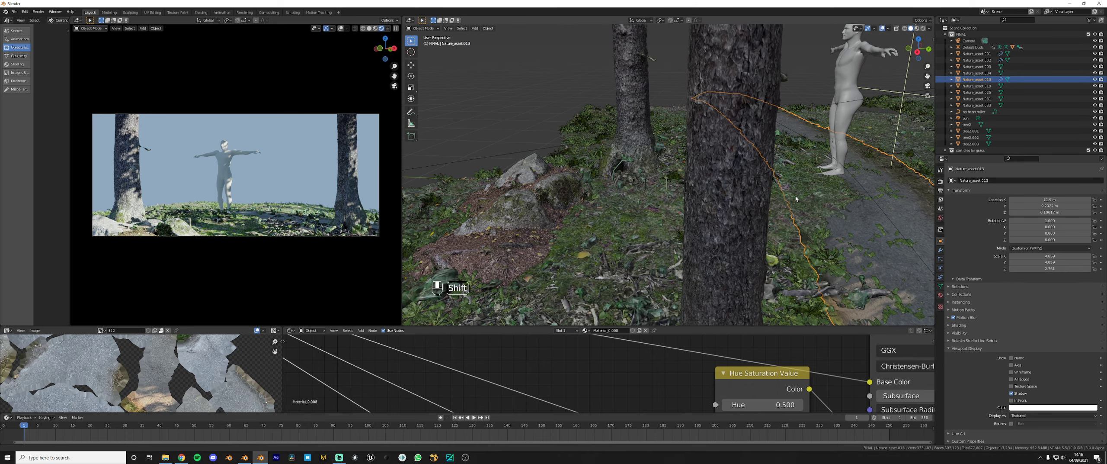
pyautogui.press('g')
pyautogui.press('z')
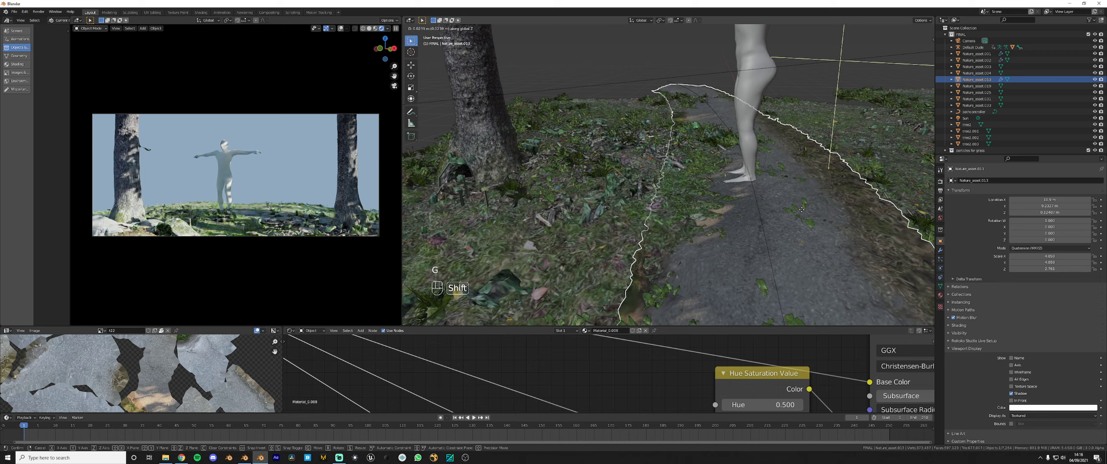
pyautogui.click(765, 209)
pyautogui.moveTo(766, 208); pyautogui.dragTo(715, 220, button='middle')
pyautogui.scroll(-6, 642, 234)
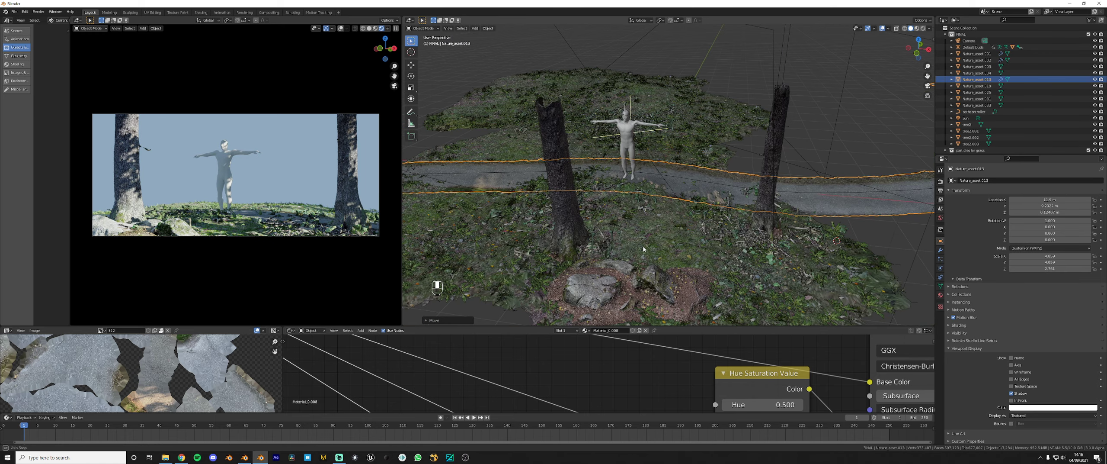
# Shift the road along Y beneath the figure, and deselect it
pyautogui.press('g')
pyautogui.press('y')
pyautogui.click(617, 250)
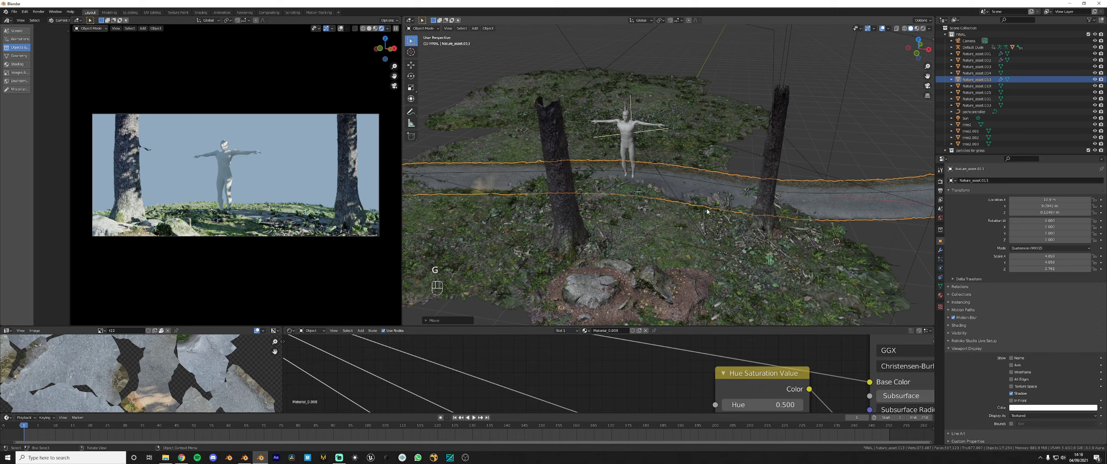
pyautogui.moveTo(770, 224); pyautogui.dragTo(752, 218, button='middle')
pyautogui.click(448, 255)
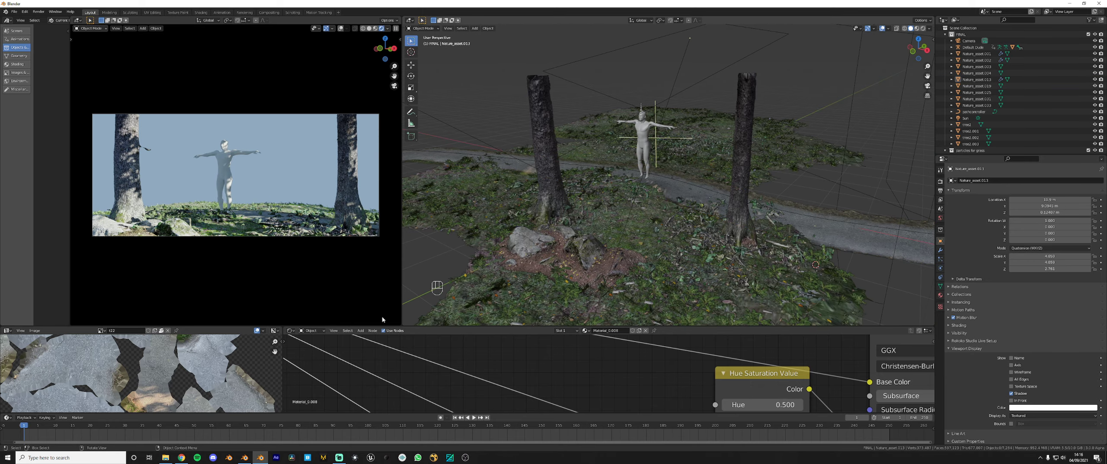
# Switch to the nature scans library file and look over its bushes, walls, ground patches, rocks and small plants
pyautogui.click(245, 460)
pyautogui.scroll(-2, 605, 298)
pyautogui.moveTo(614, 315); pyautogui.dragTo(459, 244, button='middle')
pyautogui.scroll(2, 605, 235)
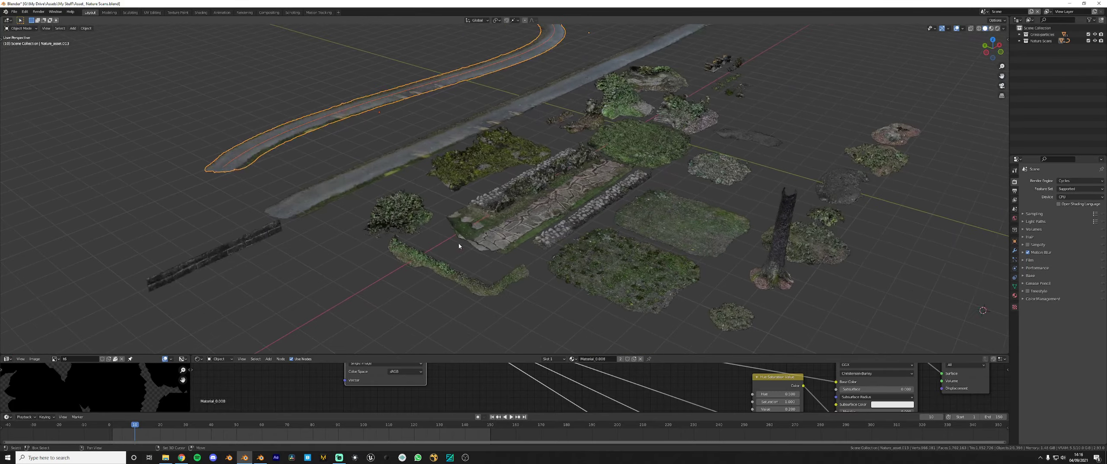
pyautogui.scroll(2, 552, 253)
pyautogui.keyDown('shift'); pyautogui.moveTo(522, 256); pyautogui.dragTo(635, 242); pyautogui.keyUp('shift')
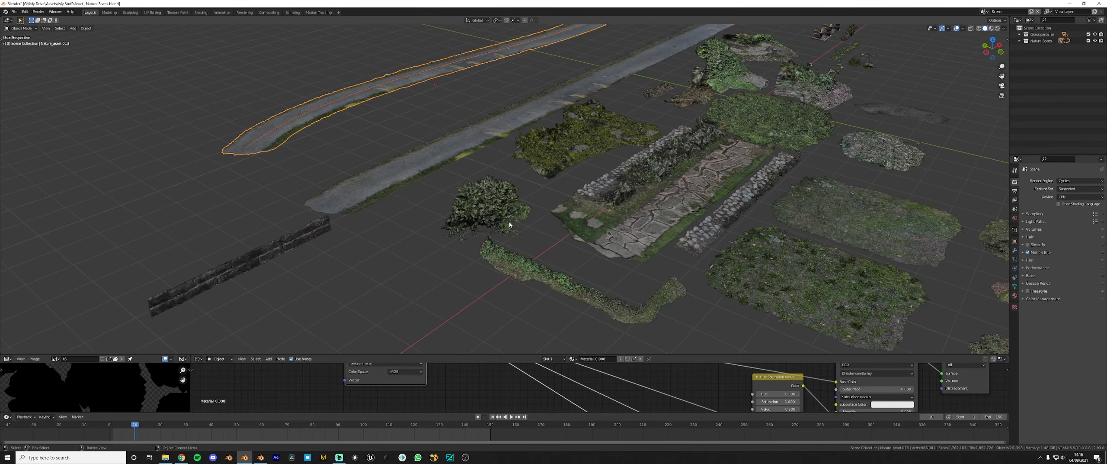
pyautogui.click(507, 224)
pyautogui.keyDown('shift'); pyautogui.moveTo(627, 160); pyautogui.dragTo(558, 202, button='middle'); pyautogui.keyUp('shift')
pyautogui.moveTo(558, 202); pyautogui.dragTo(716, 196, button='middle')
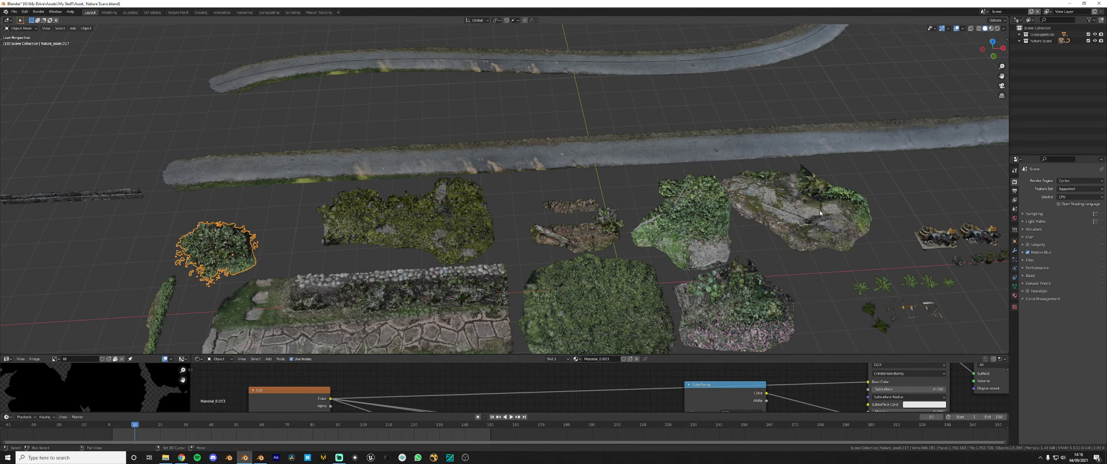
pyautogui.keyDown('shift'); pyautogui.moveTo(820, 210); pyautogui.dragTo(445, 183, button='middle'); pyautogui.keyUp('shift')
pyautogui.scroll(2, 446, 182)
pyautogui.moveTo(649, 198); pyautogui.dragTo(618, 201, button='middle')
pyautogui.scroll(3, 618, 200)
pyautogui.scroll(3, 614, 242)
pyautogui.moveTo(614, 246); pyautogui.dragTo(602, 231, button='middle')
pyautogui.scroll(-6, 470, 197)
pyautogui.scroll(4, 513, 202)
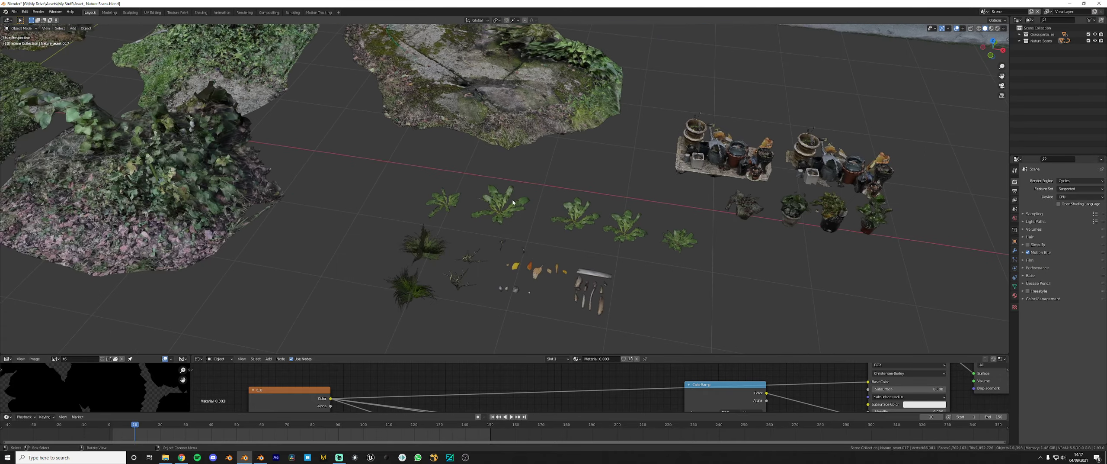
pyautogui.scroll(-2, 488, 209)
pyautogui.scroll(-4, 411, 205)
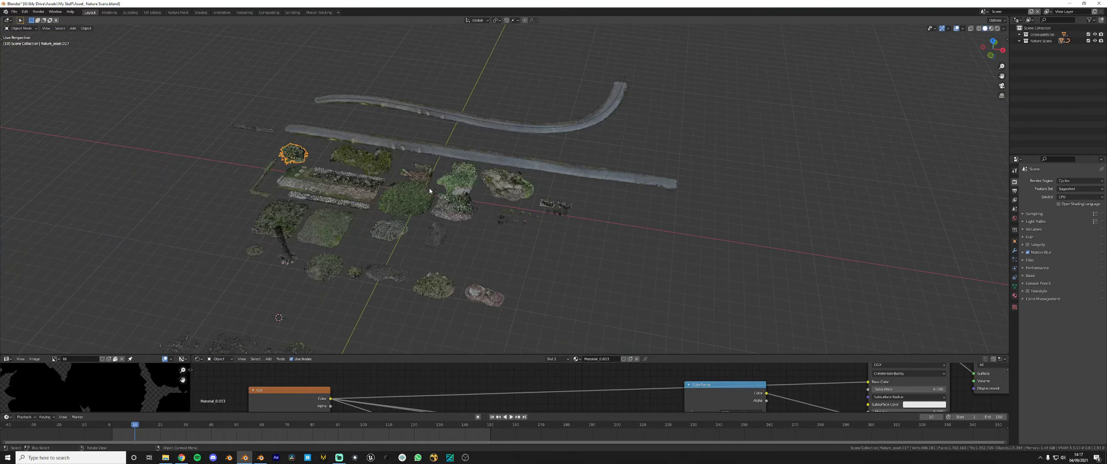
# Copy the mossy rock patch with ferns from the nature scans library and paste it into the forest scene
pyautogui.scroll(3, 439, 201)
pyautogui.scroll(4, 488, 193)
pyautogui.keyDown('shift'); pyautogui.moveTo(493, 191); pyautogui.dragTo(677, 205, button='middle'); pyautogui.keyUp('shift')
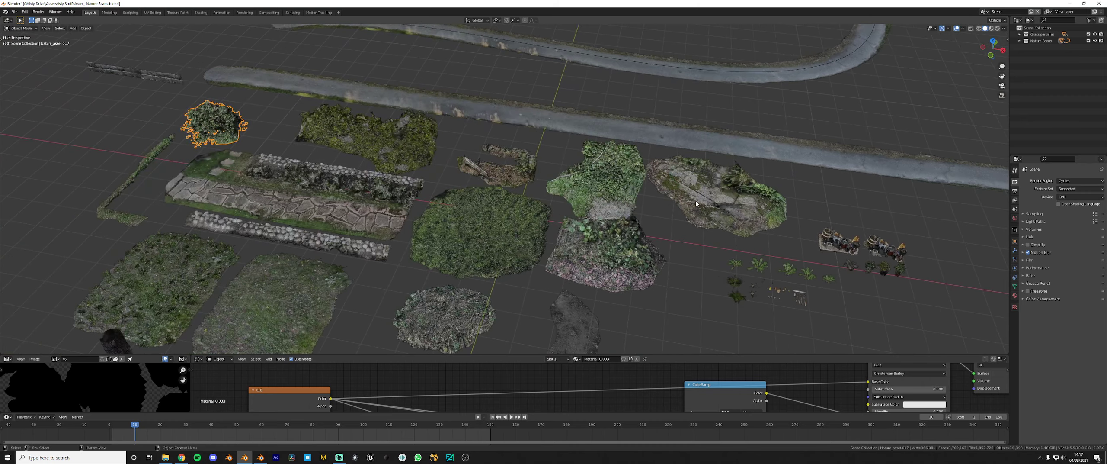
pyautogui.click(695, 201)
pyautogui.hotkey('ctrl', 'c')
pyautogui.click(260, 457)
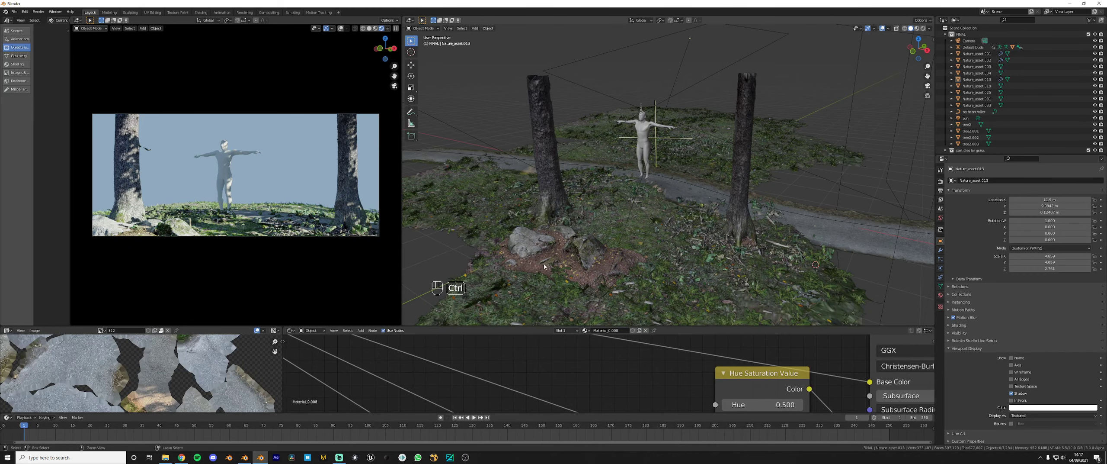
pyautogui.hotkey('ctrl', 'v')
# Place the pasted rock patch on the ground behind the road and adjust its height along Z
pyautogui.press('KP_7')
pyautogui.press('g')
pyautogui.press('g')
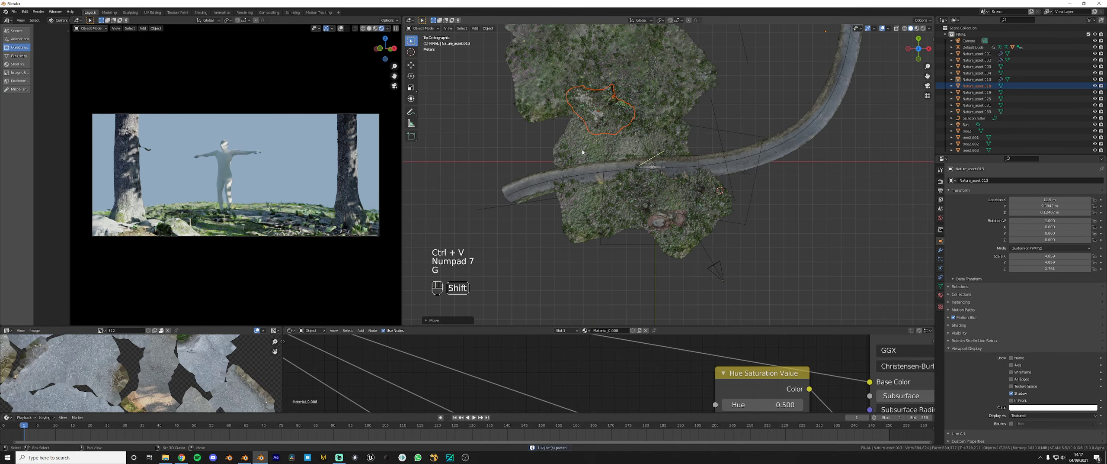
pyautogui.click(738, 171)
pyautogui.moveTo(751, 145); pyautogui.dragTo(701, 113, button='middle')
pyautogui.scroll(3, 701, 114)
pyautogui.press('g')
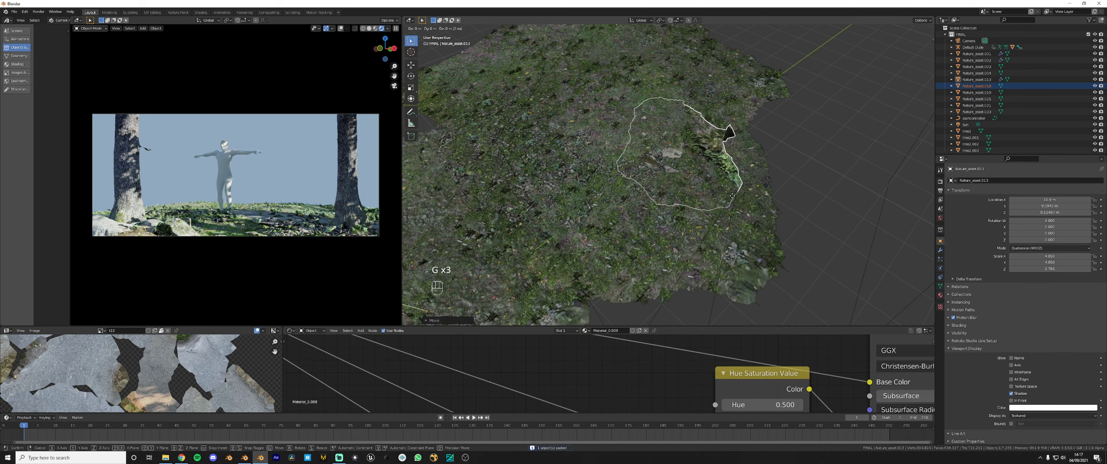
pyautogui.press('z')
pyautogui.click(703, 106)
# Tilt the rock patch freely and shift it along Z so its stone emerges from the forest ground
pyautogui.press('r')
pyautogui.press('r')
pyautogui.rightClick(815, 182)
pyautogui.press('g')
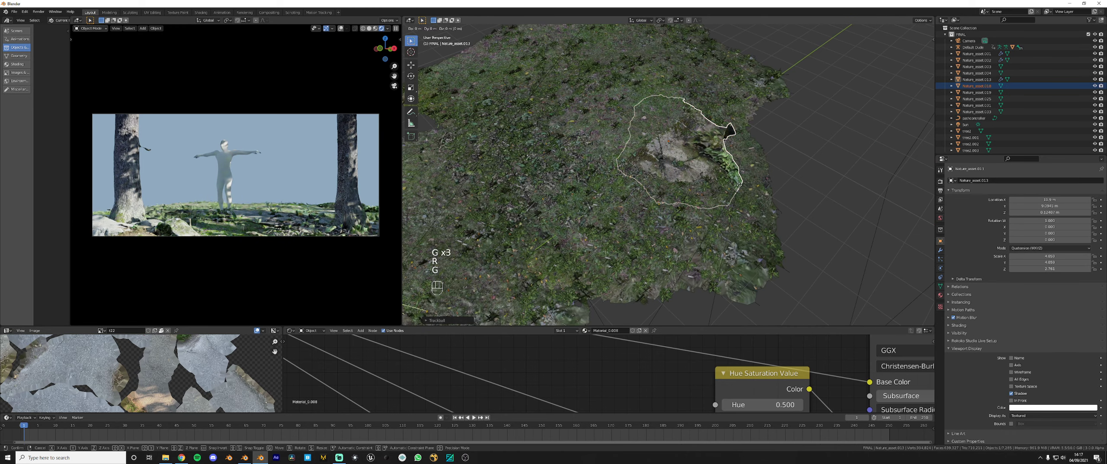
pyautogui.press('z')
pyautogui.keyDown('shift'); pyautogui.click(816, 177); pyautogui.keyUp('shift')
pyautogui.click(696, 172)
# Reposition the rock patch from the top view and tilt it freely again
pyautogui.press('KP_7')
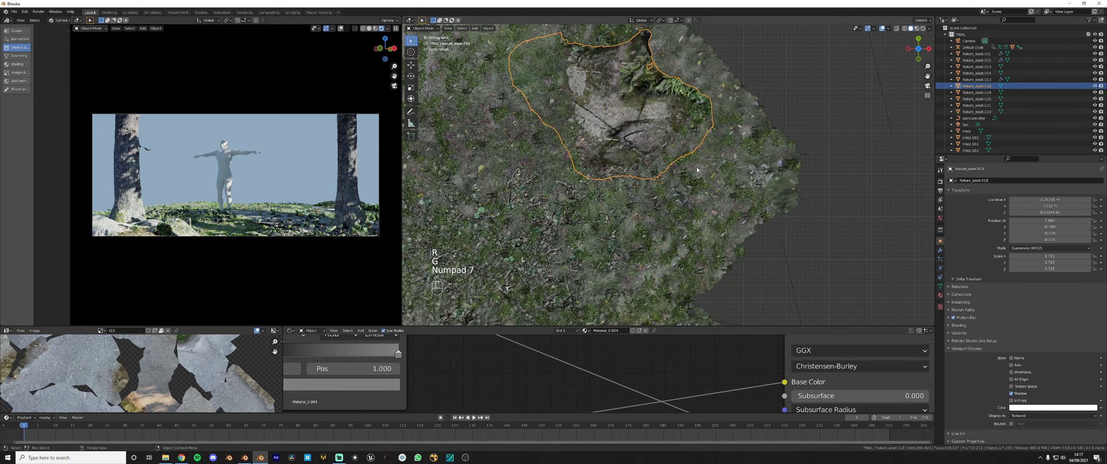
pyautogui.scroll(-3, 696, 174)
pyautogui.press('g')
pyautogui.click(693, 181)
pyautogui.press('r')
pyautogui.press('r')
pyautogui.keyDown('shift'); pyautogui.click(690, 196); pyautogui.keyUp('shift')
# Fine-tune the rock patch's height along Z and its tilt to blend it into the surrounding ground
pyautogui.moveTo(691, 196); pyautogui.dragTo(679, 168, button='middle')
pyautogui.press('g')
pyautogui.press('z')
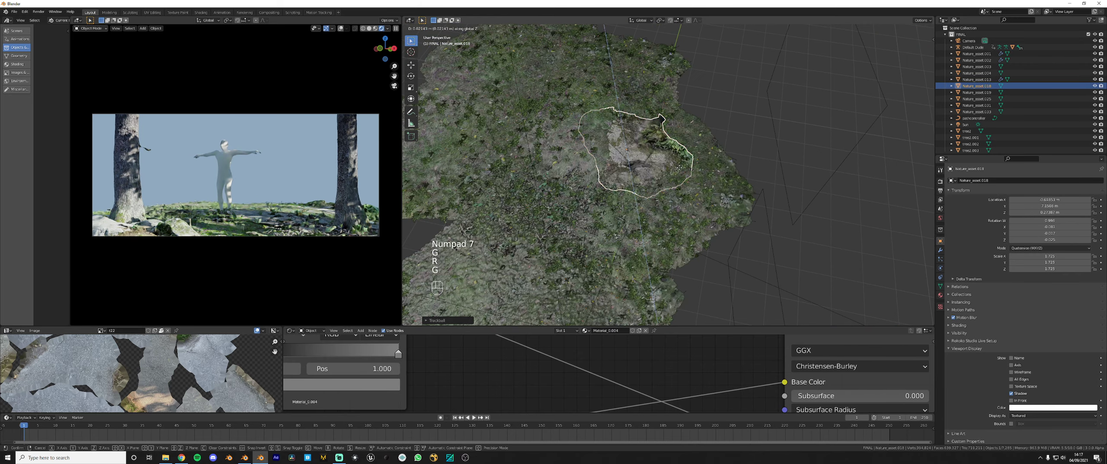
pyautogui.keyDown('shift'); pyautogui.click(676, 160); pyautogui.keyUp('shift')
pyautogui.press('r')
pyautogui.press('r')
pyautogui.click(676, 161)
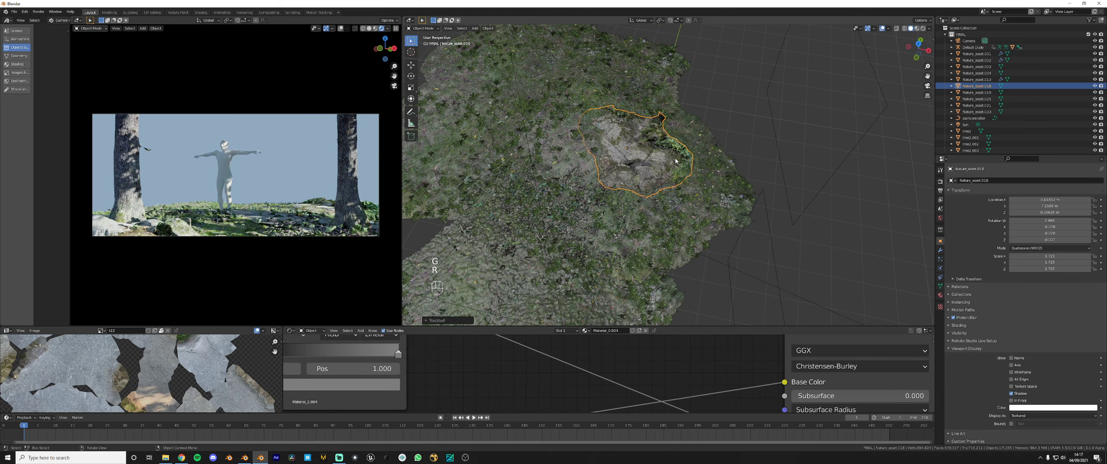
# Duplicate the rock patch, then scale and rotate the copy at the outer edge of the ground behind the figure
pyautogui.press('KP_7')
pyautogui.hotkey('shift', 'd')
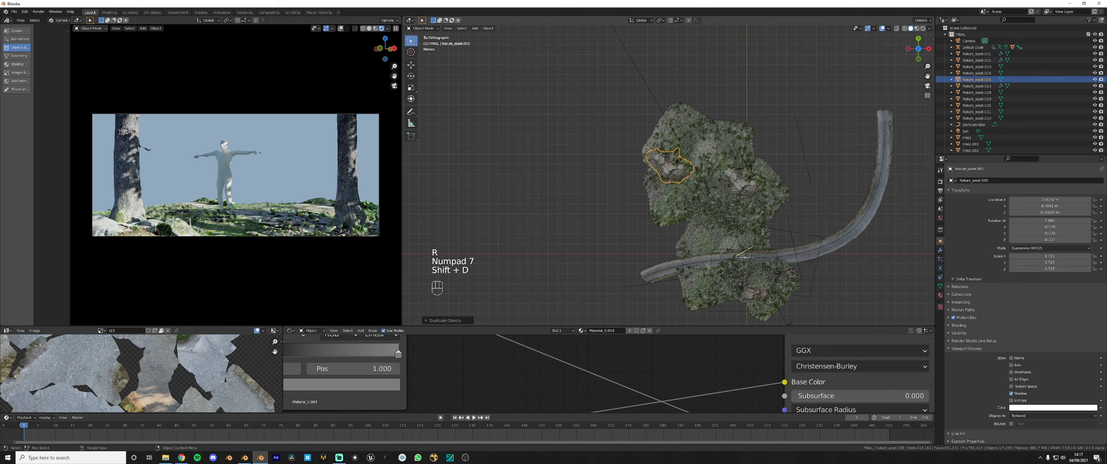
pyautogui.press('r')
pyautogui.press('s')
pyautogui.press('r')
pyautogui.click(714, 101)
pyautogui.press('g')
pyautogui.click(698, 101)
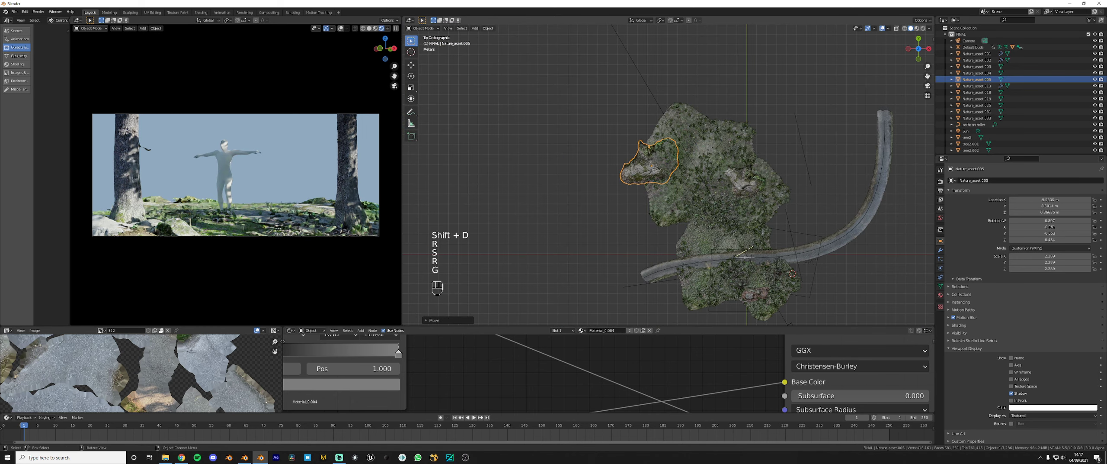
pyautogui.press('r')
pyautogui.press('r')
pyautogui.keyDown('shift'); pyautogui.click(698, 98); pyautogui.keyUp('shift')
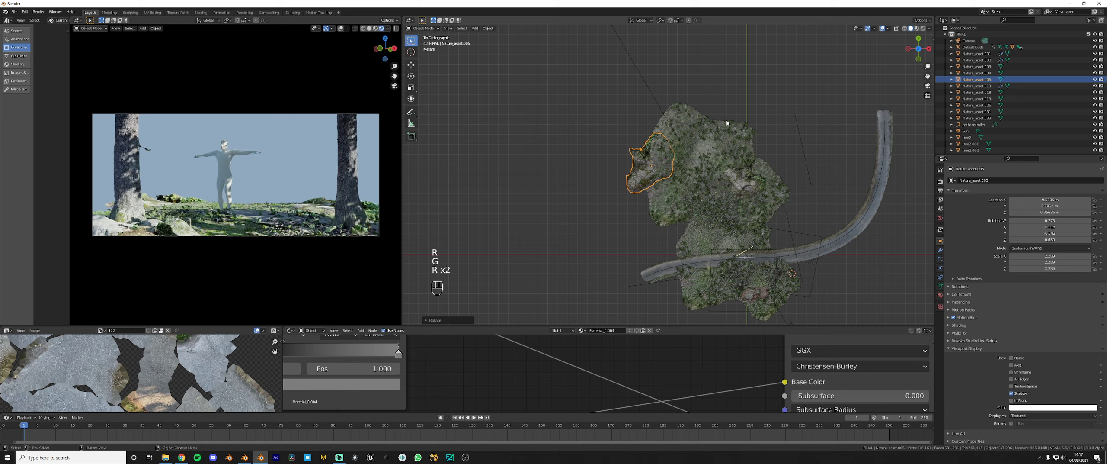
# Duplicate the edge rock, placing a scaled and rotated copy beside it near the end of the road
pyautogui.hotkey('shift', 'd')
pyautogui.press('s')
pyautogui.press('r')
pyautogui.click(717, 149)
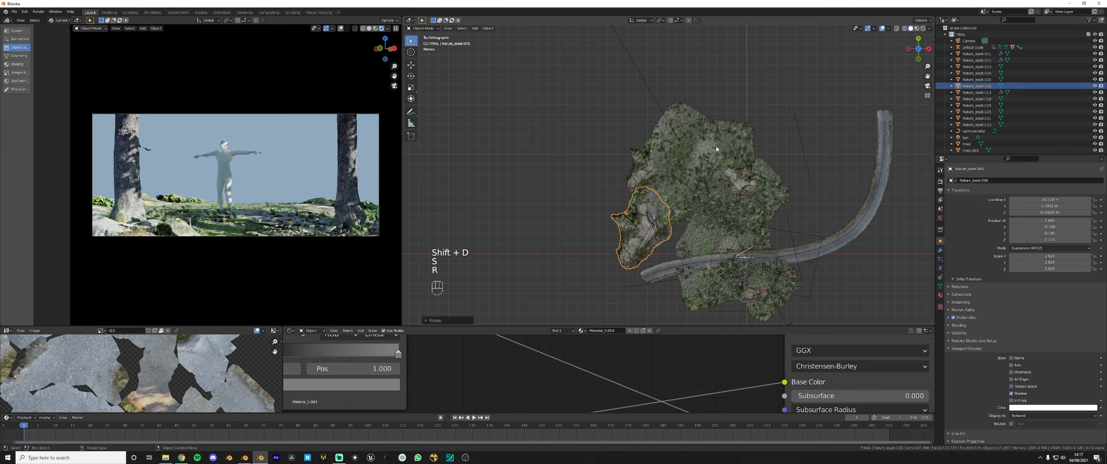
# Add another rock copy at the far back corner of the ground, rotated and scaled up
pyautogui.hotkey('shift', 'd')
pyautogui.press('r')
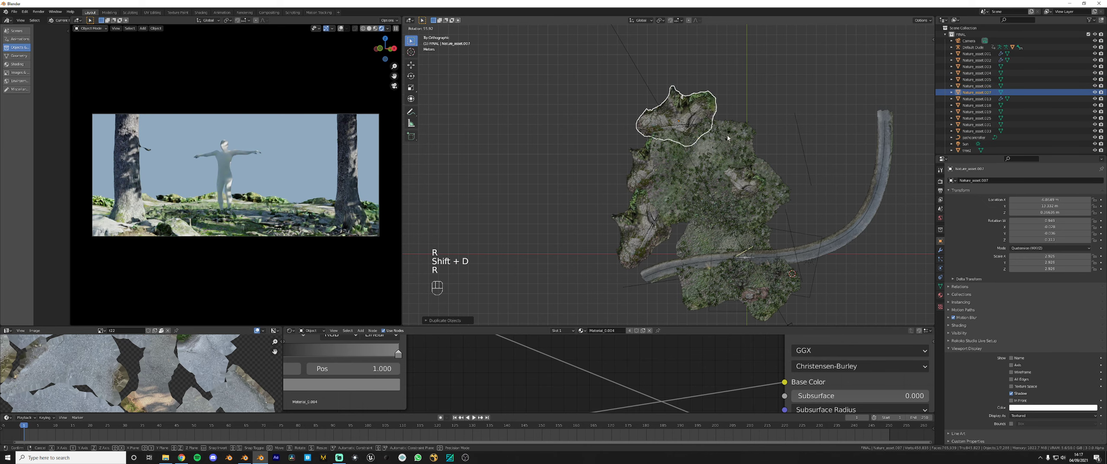
pyautogui.press('s')
pyautogui.click(774, 130)
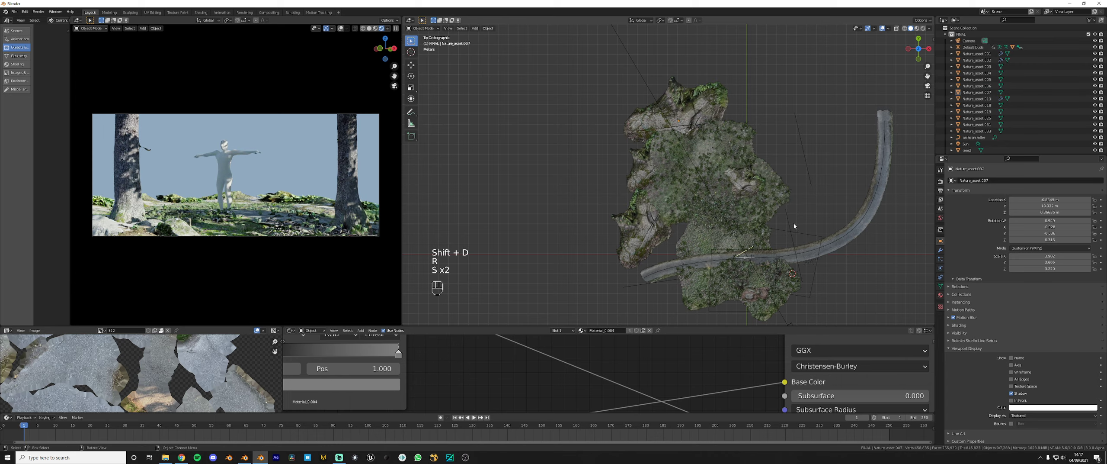
pyautogui.moveTo(794, 225); pyautogui.dragTo(752, 174, button='middle')
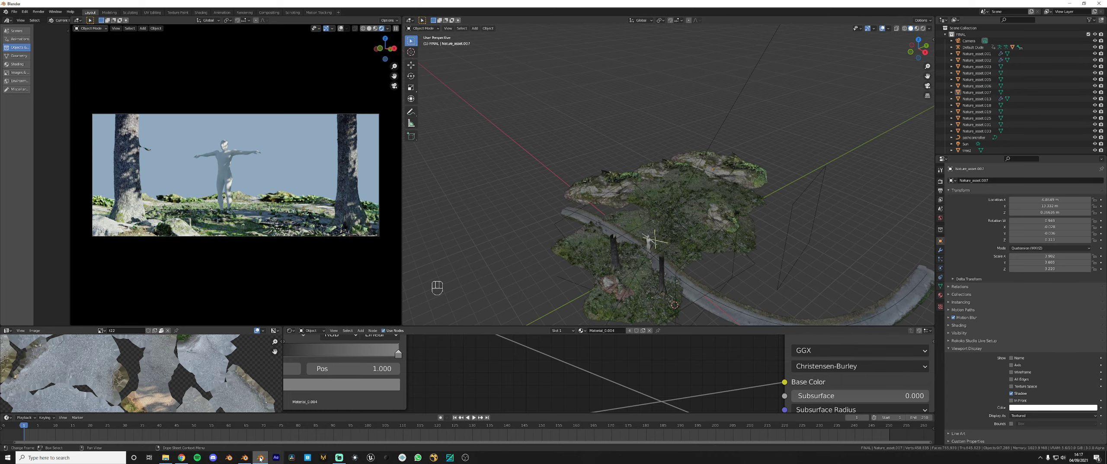
# Select the small leafy ground-cover patch in the nature scans library and frame it up close
pyautogui.click(245, 457)
pyautogui.scroll(-4, 624, 275)
pyautogui.moveTo(624, 274)
pyautogui.mouseDown(button='middle')
pyautogui.moveTo(524, 285)
pyautogui.moveTo(628, 269)
pyautogui.mouseUp(button='middle')
pyautogui.scroll(2, 621, 276)
pyautogui.scroll(-1, 621, 278)
pyautogui.moveTo(561, 257); pyautogui.dragTo(571, 253, button='middle')
pyautogui.scroll(3, 562, 238)
pyautogui.moveTo(427, 223); pyautogui.dragTo(571, 260, button='middle')
pyautogui.scroll(4, 571, 260)
pyautogui.click(572, 299)
pyautogui.moveTo(572, 298); pyautogui.dragTo(566, 289, button='middle')
pyautogui.press('KP_Decimal')
pyautogui.press('r')
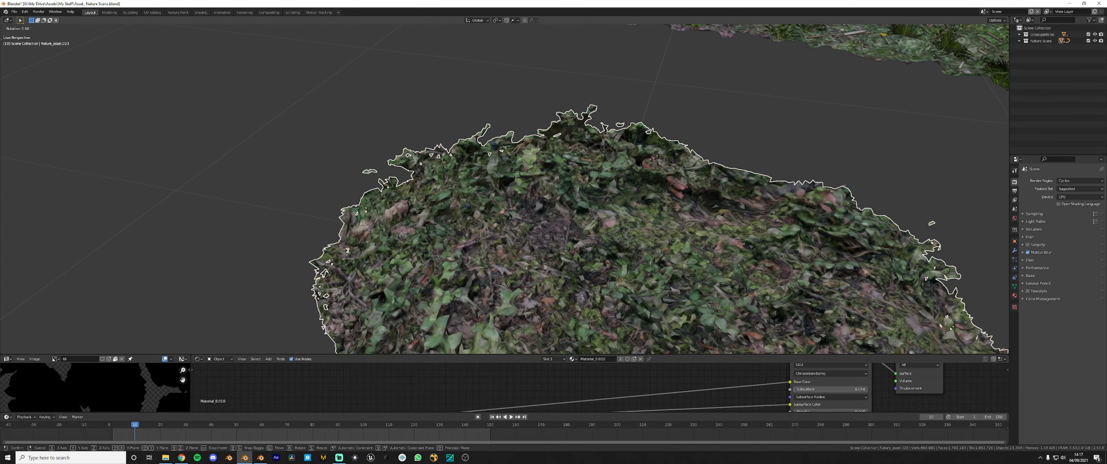
pyautogui.press('r')
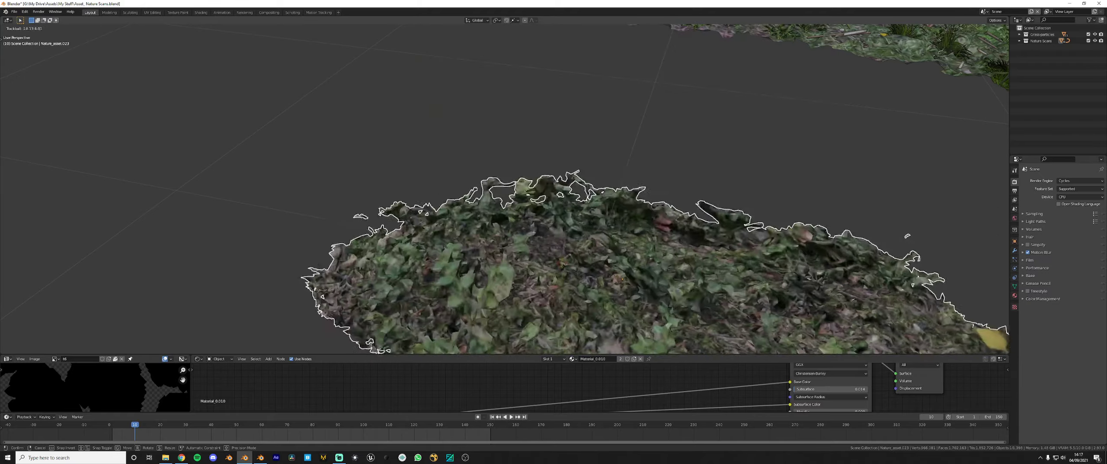
pyautogui.rightClick(569, 275)
# Copy the leafy ground-cover patch into the forest scene and place it on the ground between the two trees
pyautogui.hotkey('ctrl', 'c')
pyautogui.click(260, 457)
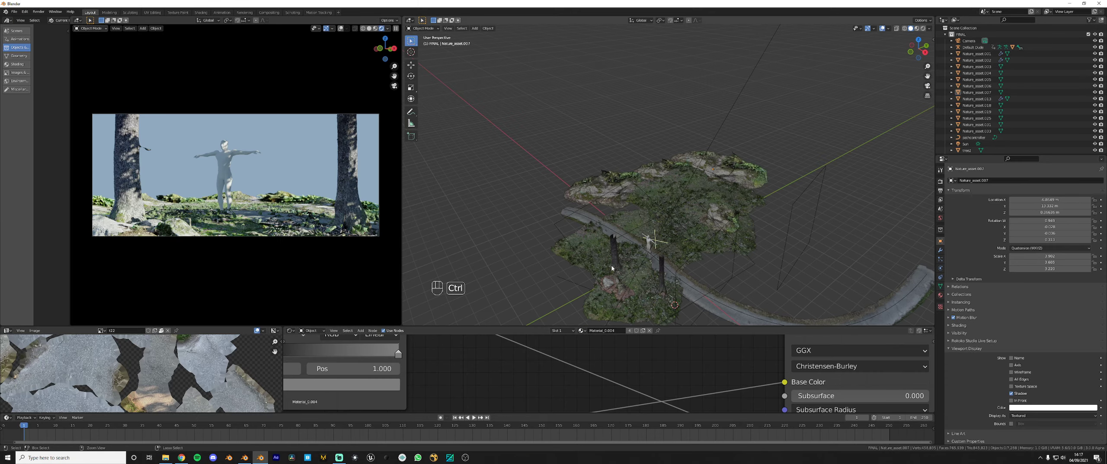
pyautogui.hotkey('ctrl', 'v')
pyautogui.press('KP_7')
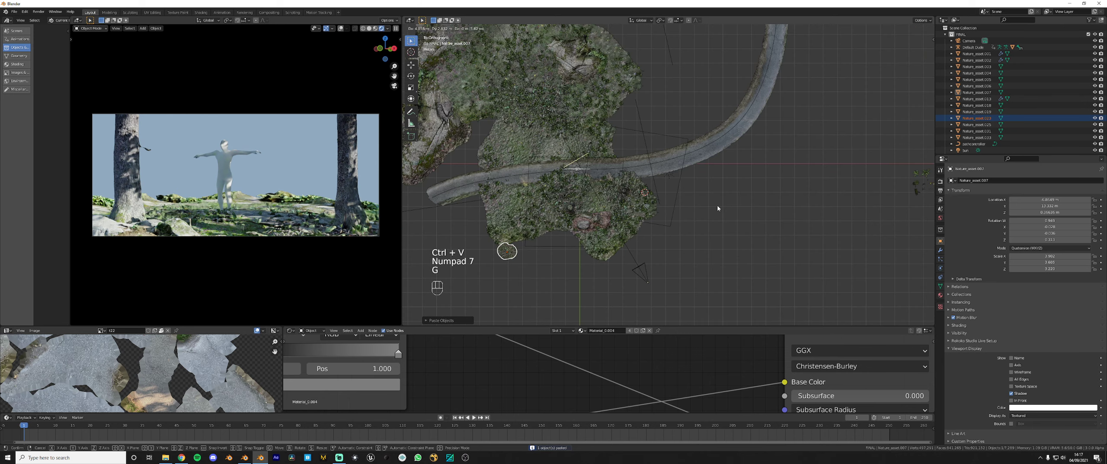
pyautogui.press('g')
pyautogui.click(596, 230)
pyautogui.press('g')
pyautogui.click(638, 193)
# Scale the leafy patch and adjust its height along Z to sit in the forest ground
pyautogui.scroll(4, 550, 187)
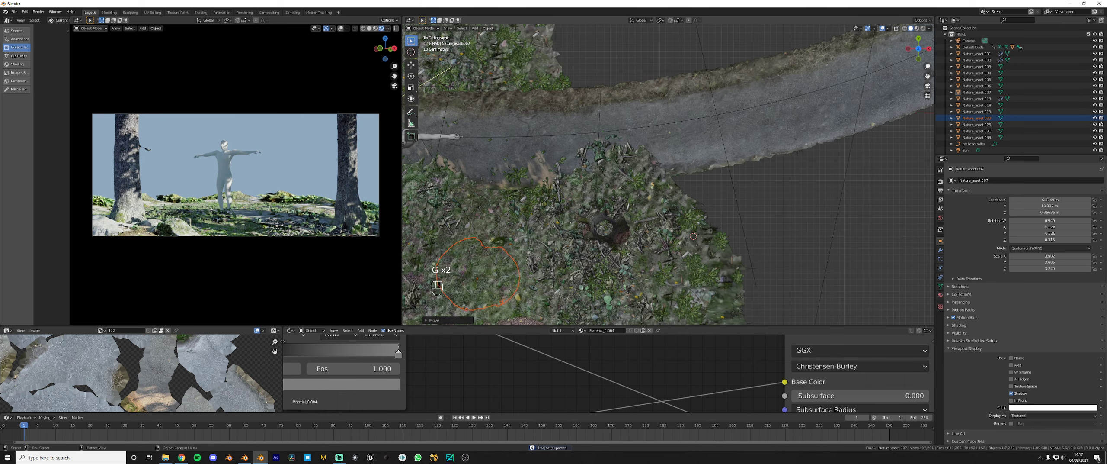
pyautogui.press('s')
pyautogui.click(604, 222)
pyautogui.moveTo(604, 222); pyautogui.dragTo(657, 199, button='middle')
pyautogui.press('g')
pyautogui.press('z')
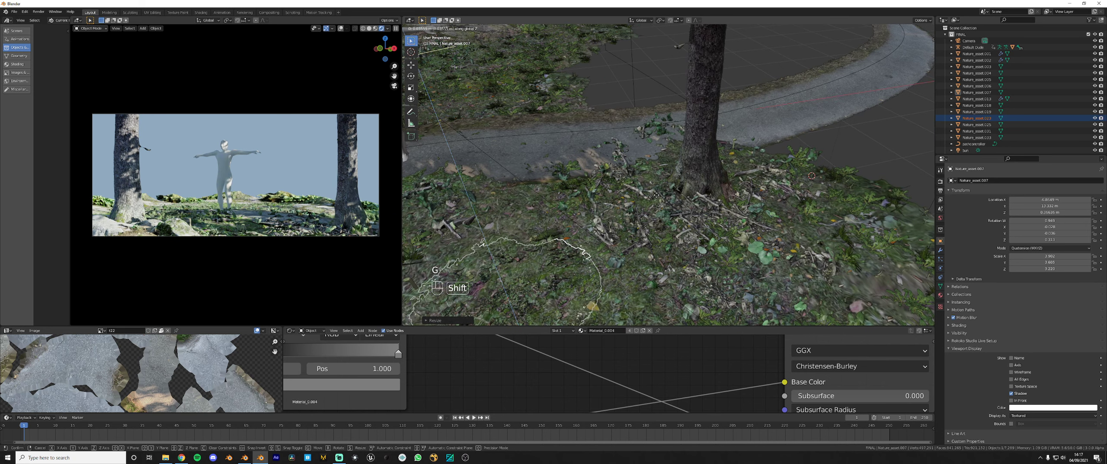
pyautogui.click(657, 195)
# Examine the leafy patch's full mesh up close in Edit Mode, and return to Object Mode
pyautogui.press('Tab')
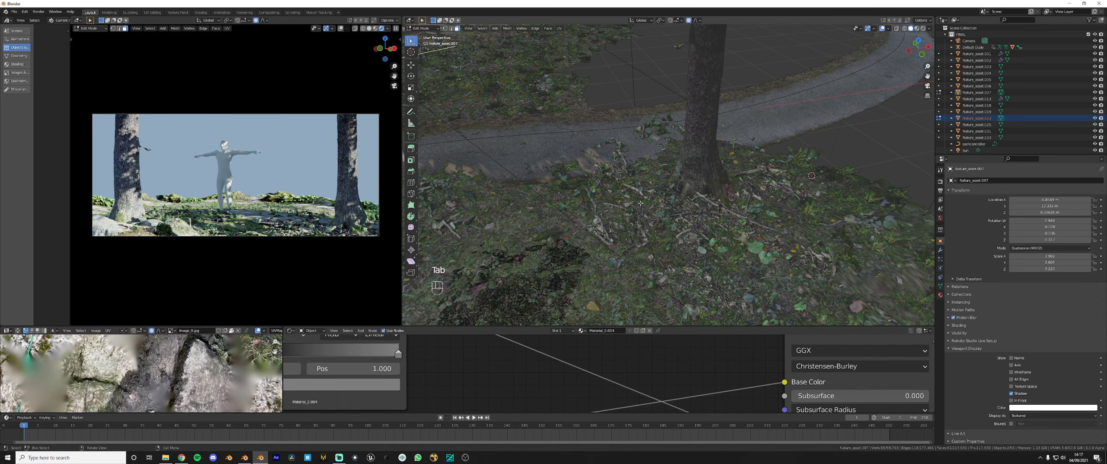
pyautogui.press('a')
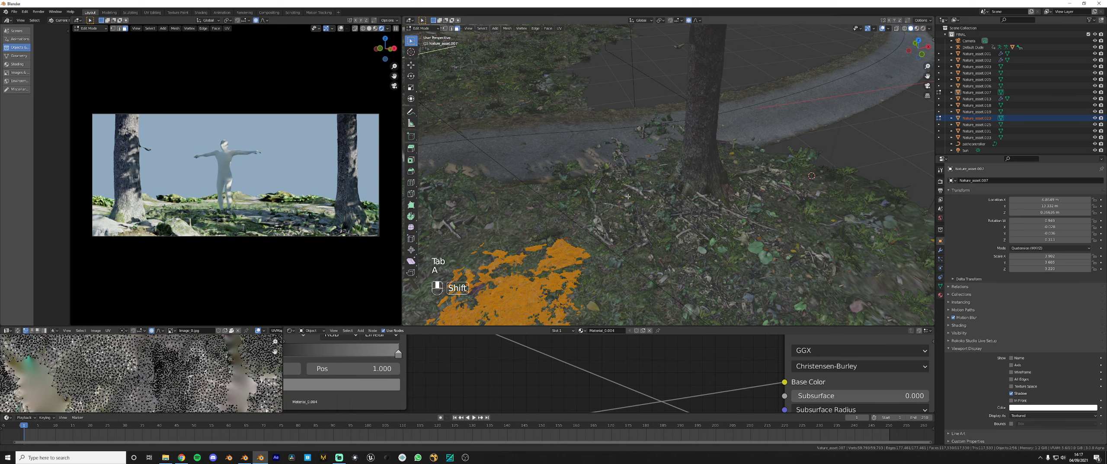
pyautogui.scroll(8, 644, 194)
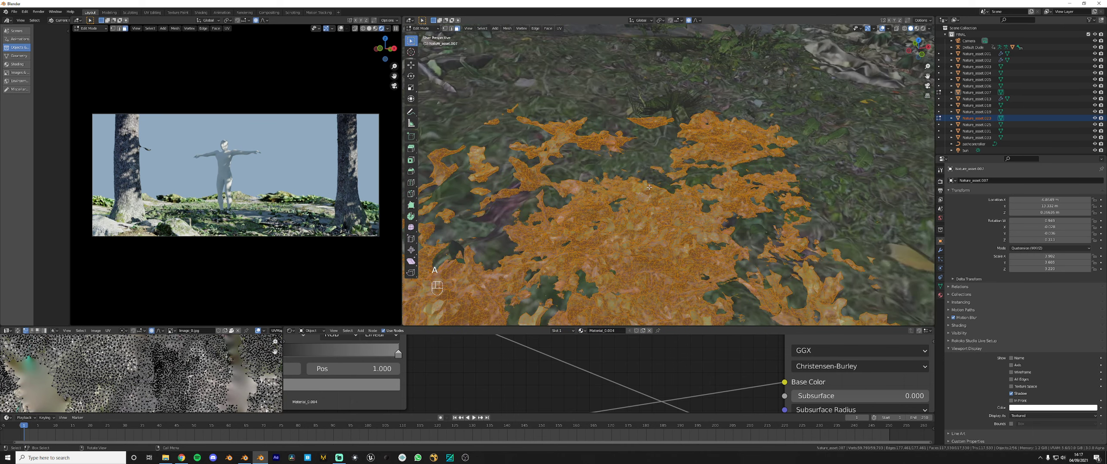
pyautogui.press('Tab')
# Select the large rock at the far back of the ground and bring up the scene's render settings
pyautogui.scroll(-8, 649, 187)
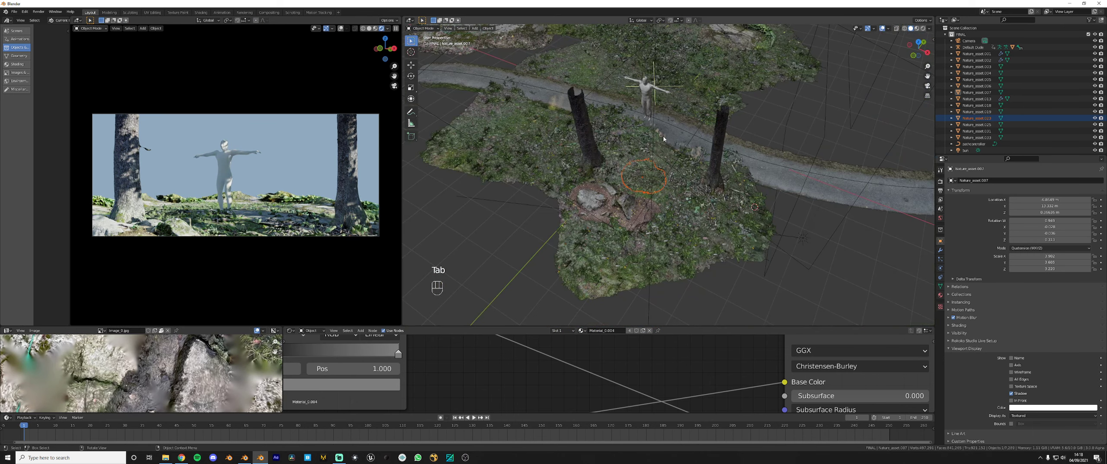
pyautogui.scroll(-5, 651, 194)
pyautogui.moveTo(651, 194); pyautogui.dragTo(639, 204, button='middle')
pyautogui.keyDown('shift'); pyautogui.moveTo(639, 204); pyautogui.dragTo(635, 294, button='middle'); pyautogui.keyUp('shift')
pyautogui.click(668, 152)
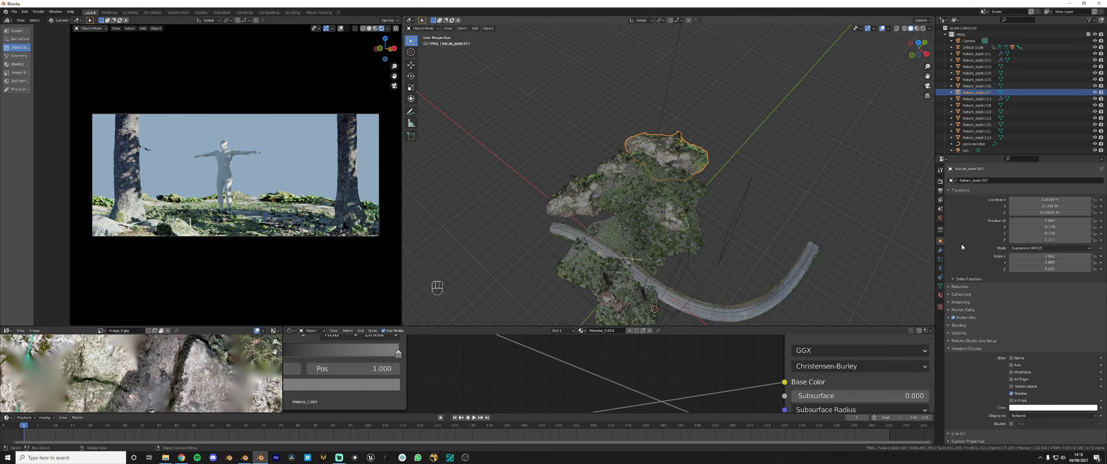
pyautogui.click(940, 182)
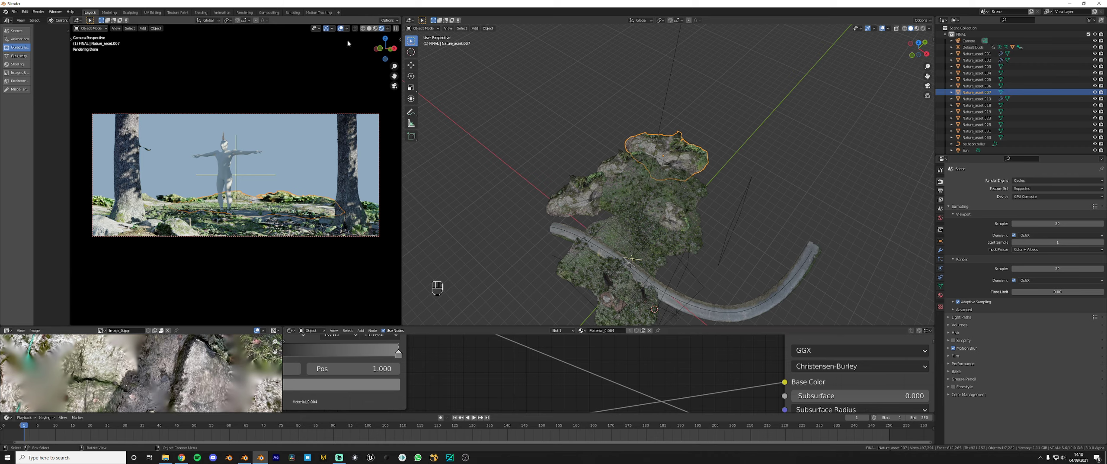
pyautogui.scroll(2, 628, 215)
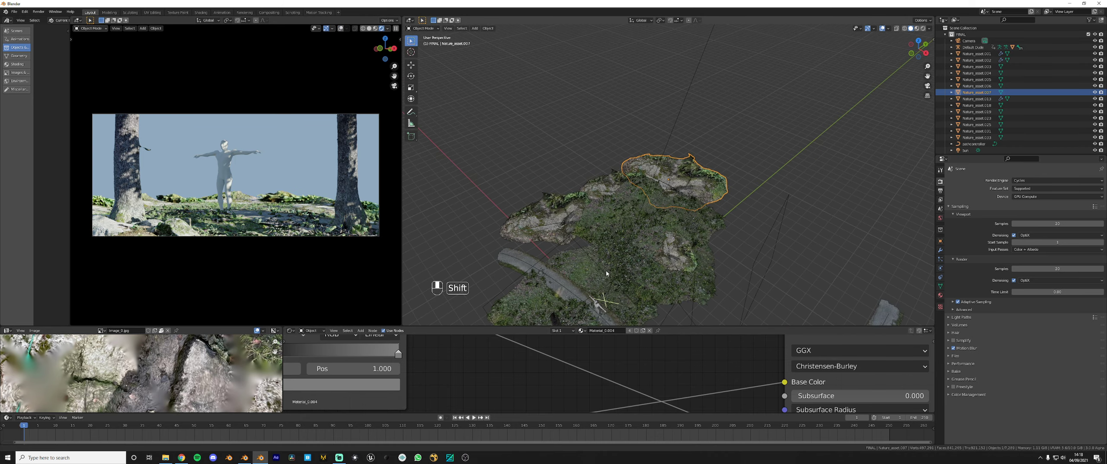
# Switch to the nature asset library file and look over its scanned ground patches, rocks and plants for background pieces
pyautogui.keyDown('shift'); pyautogui.moveTo(607, 274); pyautogui.dragTo(680, 219, button='middle'); pyautogui.keyUp('shift')
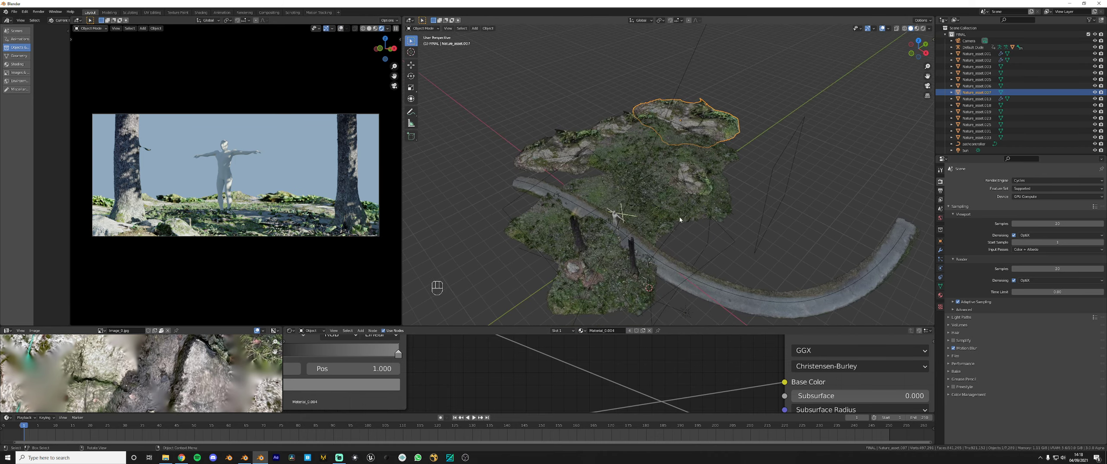
pyautogui.click(245, 458)
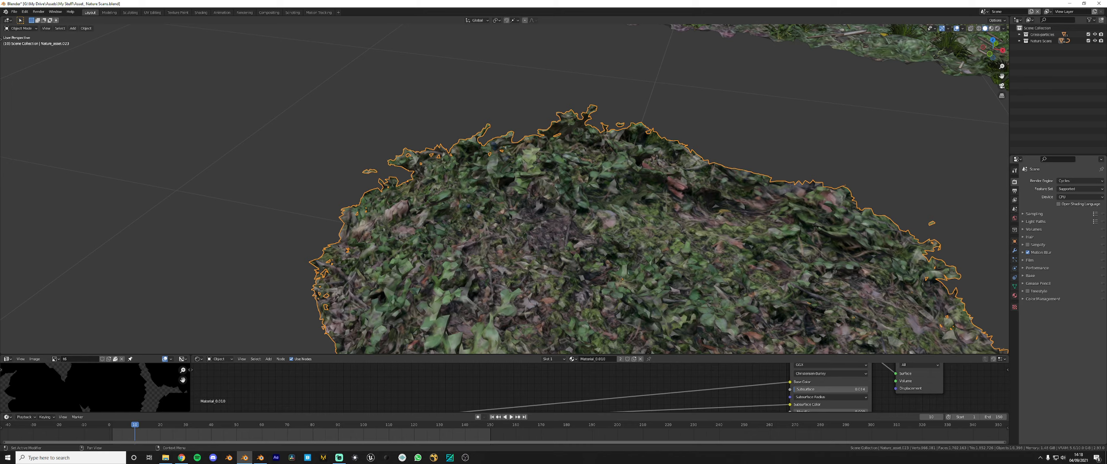
pyautogui.scroll(-9, 628, 276)
pyautogui.scroll(3, 628, 276)
pyautogui.keyDown('shift'); pyautogui.moveTo(640, 259); pyautogui.dragTo(653, 349, button='middle'); pyautogui.keyUp('shift')
pyautogui.scroll(-6, 692, 194)
pyautogui.keyDown('shift'); pyautogui.moveTo(692, 194); pyautogui.dragTo(618, 234, button='middle'); pyautogui.keyUp('shift')
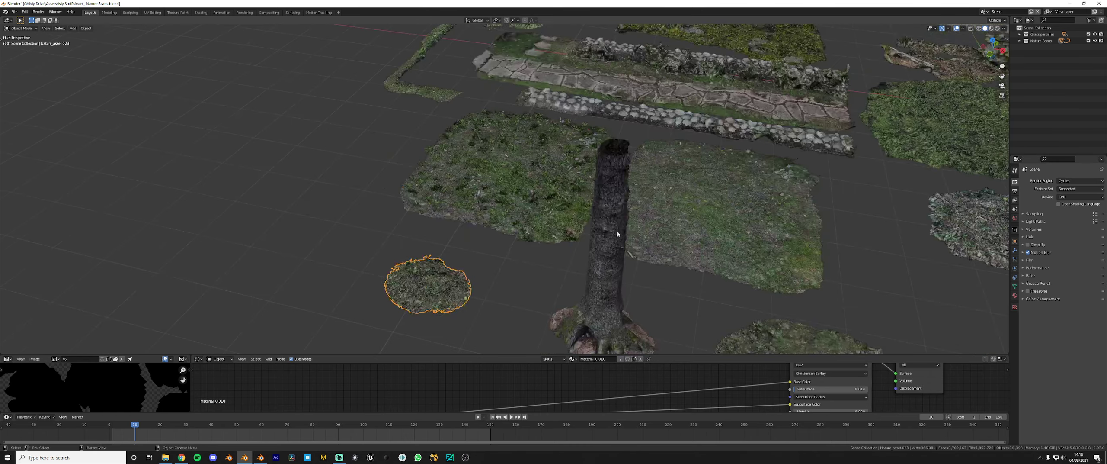
pyautogui.scroll(-3, 618, 234)
pyautogui.keyDown('shift'); pyautogui.moveTo(864, 199); pyautogui.dragTo(662, 233, button='middle'); pyautogui.keyUp('shift')
pyautogui.scroll(-2, 785, 236)
pyautogui.scroll(3, 662, 233)
pyautogui.moveTo(822, 255); pyautogui.dragTo(655, 247, button='middle')
pyautogui.scroll(-4, 835, 217)
pyautogui.keyDown('shift'); pyautogui.moveTo(402, 320); pyautogui.dragTo(543, 226, button='middle'); pyautogui.keyUp('shift')
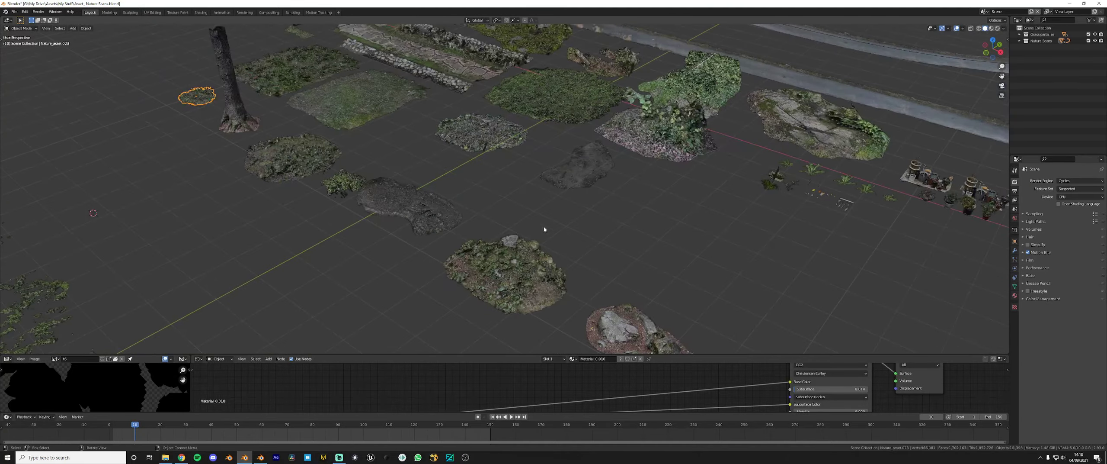
pyautogui.scroll(-2, 606, 243)
pyautogui.keyDown('shift'); pyautogui.moveTo(403, 303); pyautogui.dragTo(580, 201, button='middle'); pyautogui.keyUp('shift')
pyautogui.scroll(2, 580, 200)
pyautogui.keyDown('shift'); pyautogui.moveTo(592, 256); pyautogui.dragTo(523, 338, button='middle'); pyautogui.keyUp('shift')
pyautogui.moveTo(540, 244); pyautogui.dragTo(571, 250, button='middle')
pyautogui.scroll(8, 605, 242)
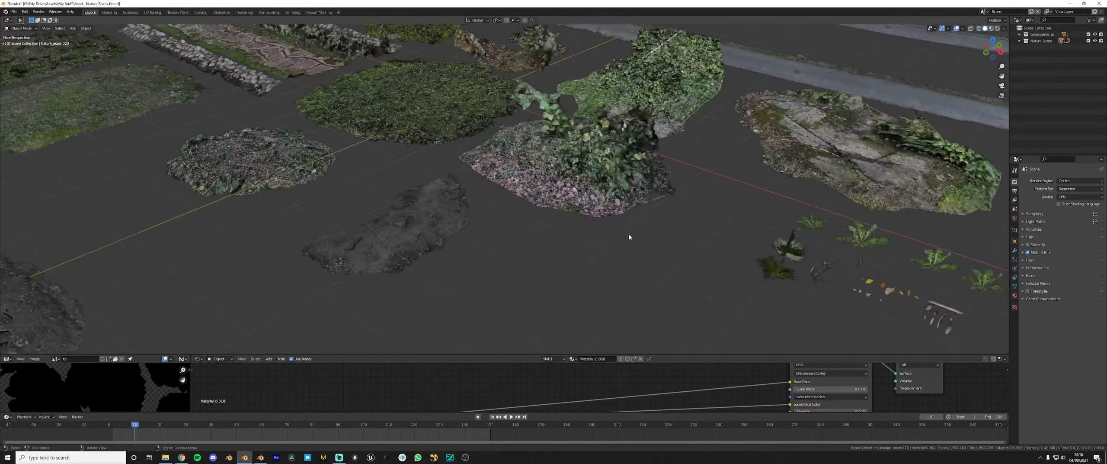
# Select the yellow-green mossy patch, the leafy plant patch with pinkish ground and the round bush in the library, and copy them
pyautogui.click(617, 199)
pyautogui.keyDown('shift'); pyautogui.moveTo(649, 136); pyautogui.dragTo(619, 180, button='middle'); pyautogui.keyUp('shift')
pyautogui.scroll(-6, 554, 190)
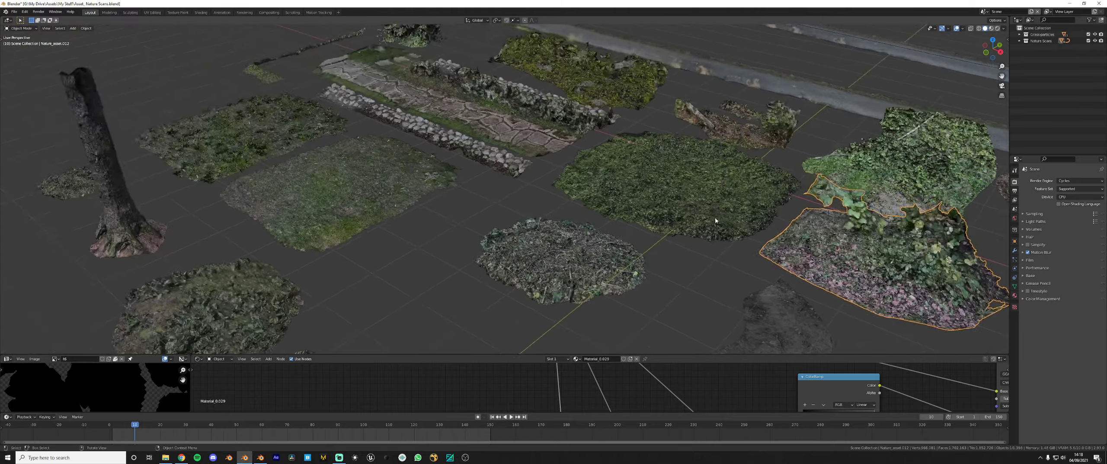
pyautogui.keyDown('shift'); pyautogui.click(457, 98); pyautogui.keyUp('shift')
pyautogui.click(537, 101)
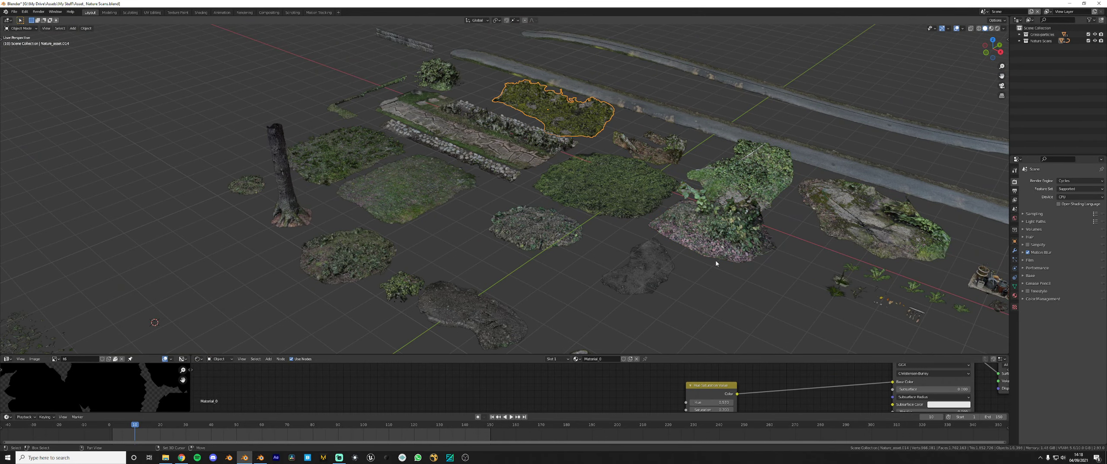
pyautogui.keyDown('shift'); pyautogui.click(716, 250); pyautogui.keyUp('shift')
pyautogui.keyDown('shift'); pyautogui.click(437, 79); pyautogui.keyUp('shift')
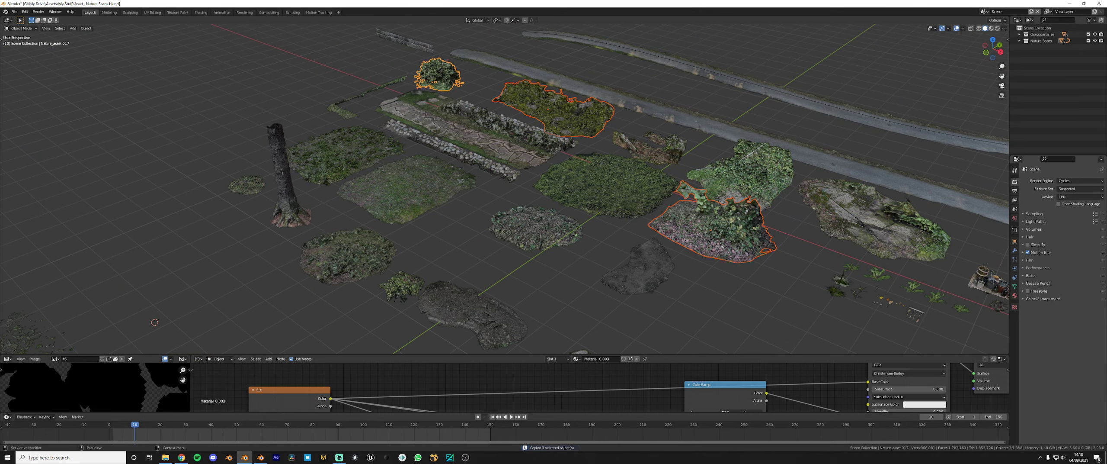
# Paste the three copied assets into the forest scene and move them together beyond the far background rocks
pyautogui.click(259, 457)
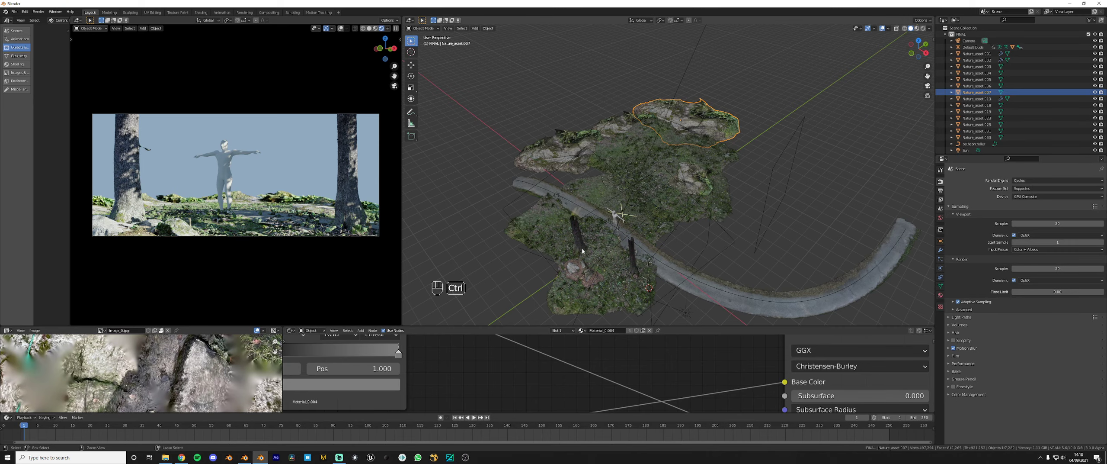
pyautogui.hotkey('ctrl', 'v')
pyautogui.scroll(-2, 592, 238)
pyautogui.press('KP_7')
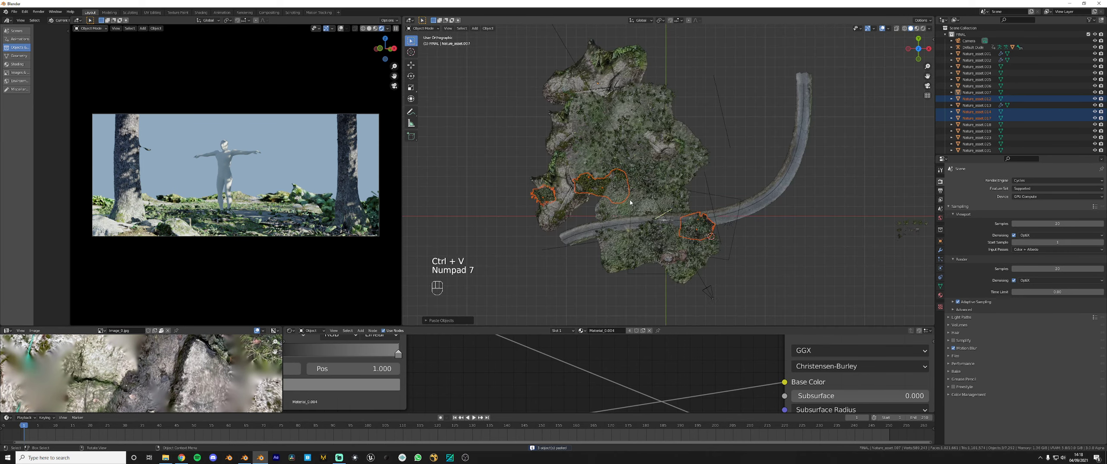
pyautogui.keyDown('shift'); pyautogui.moveTo(607, 197); pyautogui.dragTo(597, 281, button='middle'); pyautogui.keyUp('shift')
pyautogui.scroll(1, 597, 281)
pyautogui.press('g')
pyautogui.click(627, 101)
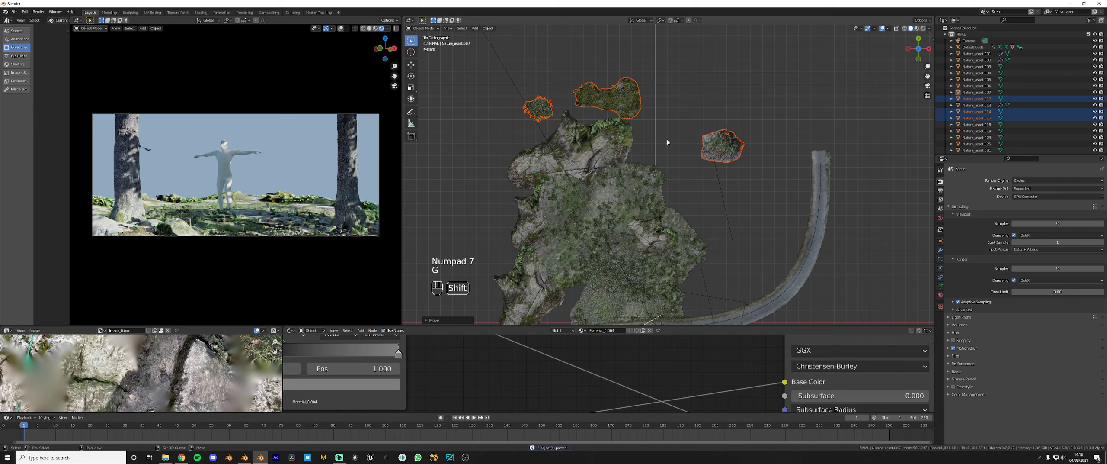
# Scale up the yellow-green mossy patch and move it up against the back of the far rocks
pyautogui.keyDown('shift'); pyautogui.moveTo(667, 141); pyautogui.dragTo(710, 198, button='middle'); pyautogui.keyUp('shift')
pyautogui.click(707, 195)
pyautogui.moveTo(655, 176); pyautogui.dragTo(688, 139, button='middle')
pyautogui.click(645, 186)
pyautogui.moveTo(627, 194); pyautogui.dragTo(670, 186, button='middle')
pyautogui.keyDown('shift'); pyautogui.moveTo(638, 238); pyautogui.dragTo(679, 188, button='middle'); pyautogui.keyUp('shift')
pyautogui.press('s')
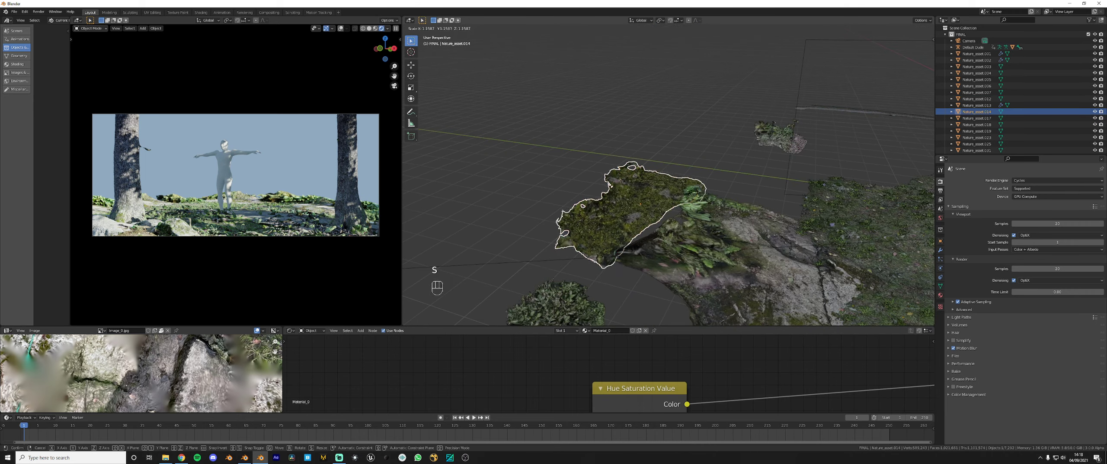
pyautogui.click(732, 193)
pyautogui.press('g')
pyautogui.click(739, 183)
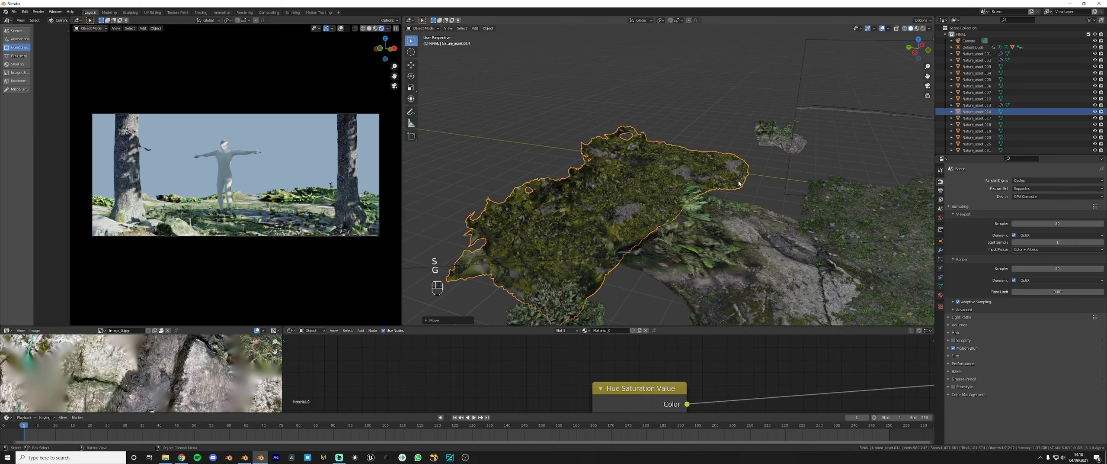
# Adjust the mossy patch's height along Z and rotate it into a slope behind the rocks
pyautogui.moveTo(738, 184); pyautogui.dragTo(608, 179, button='middle')
pyautogui.press('g')
pyautogui.press('z')
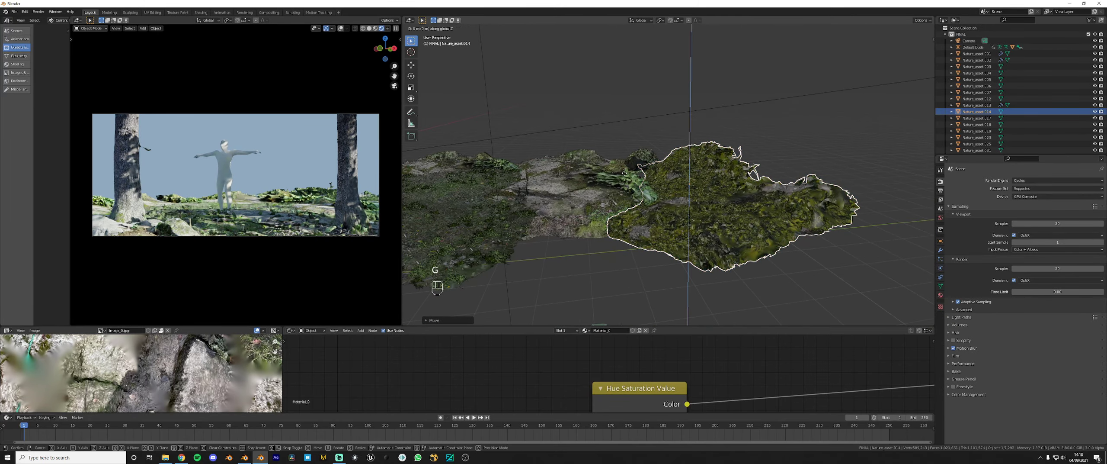
pyautogui.click(596, 124)
pyautogui.press('r')
pyautogui.click(567, 145)
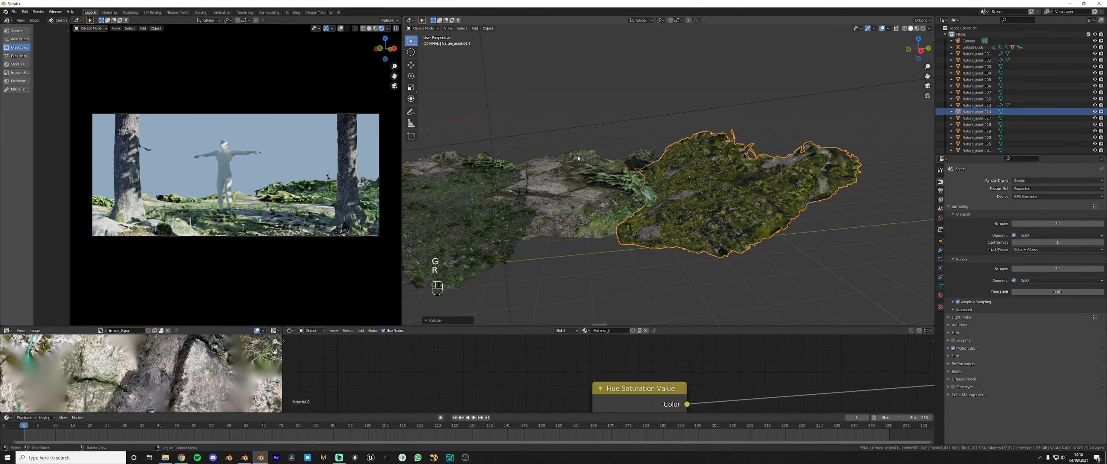
# Rotate the mossy patch again from a low side view and reposition it against the rocks
pyautogui.scroll(-3, 750, 182)
pyautogui.scroll(3, 750, 182)
pyautogui.moveTo(750, 182); pyautogui.dragTo(784, 159, button='middle')
pyautogui.press('r')
pyautogui.click(784, 169)
pyautogui.press('g')
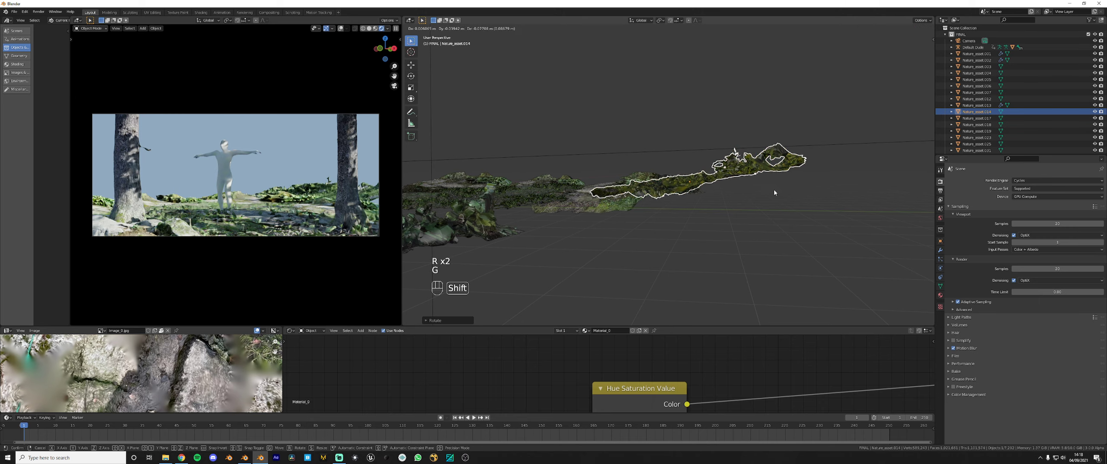
pyautogui.click(773, 189)
# Scale up the leafy plant patch and move it over the mossy patch in top view
pyautogui.moveTo(652, 214); pyautogui.dragTo(597, 232, button='middle')
pyautogui.click(594, 231)
pyautogui.press('KP_8')
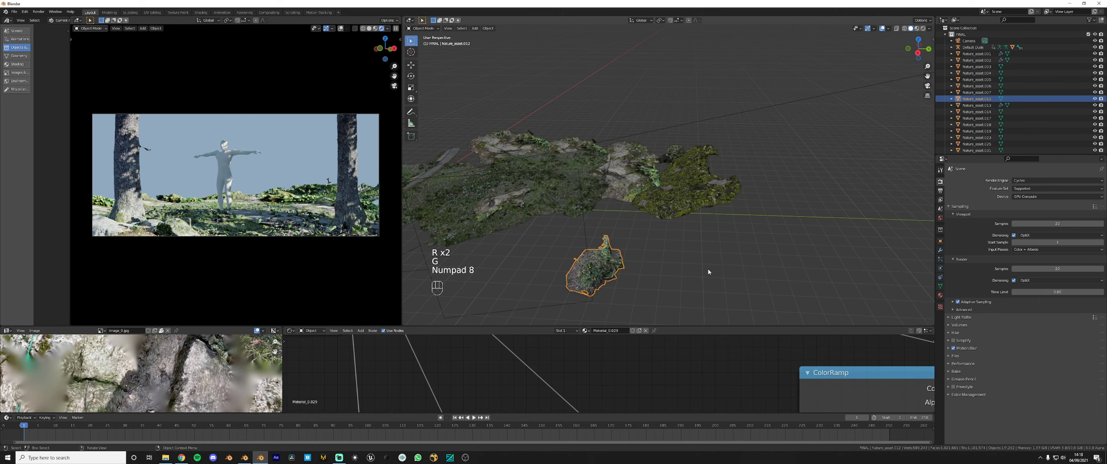
pyautogui.press('KP_7')
pyautogui.press('s')
pyautogui.click(778, 303)
pyautogui.press('g')
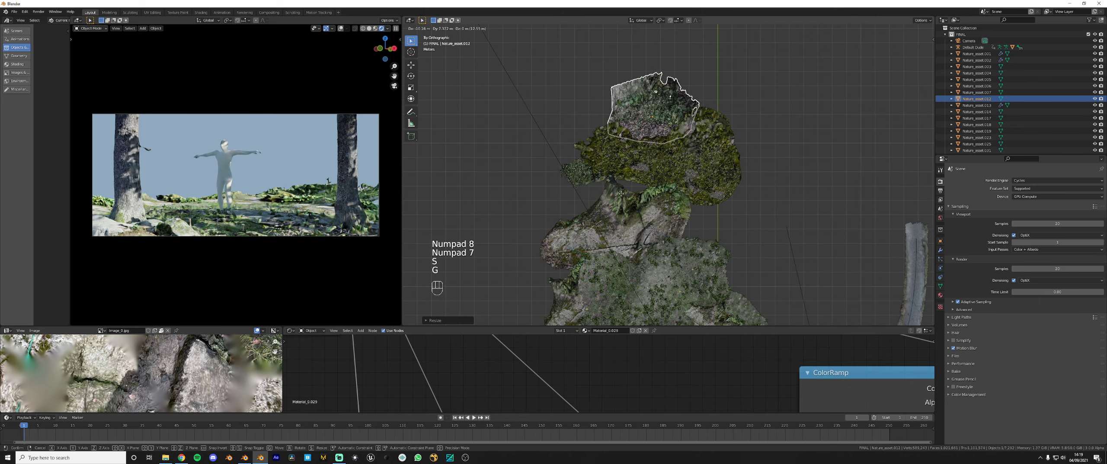
pyautogui.click(629, 213)
# Scale down the leafy plant patch and adjust its height along Z to sink it into the mossy slope
pyautogui.moveTo(806, 255); pyautogui.dragTo(750, 202, button='middle')
pyautogui.press('g')
pyautogui.press('z')
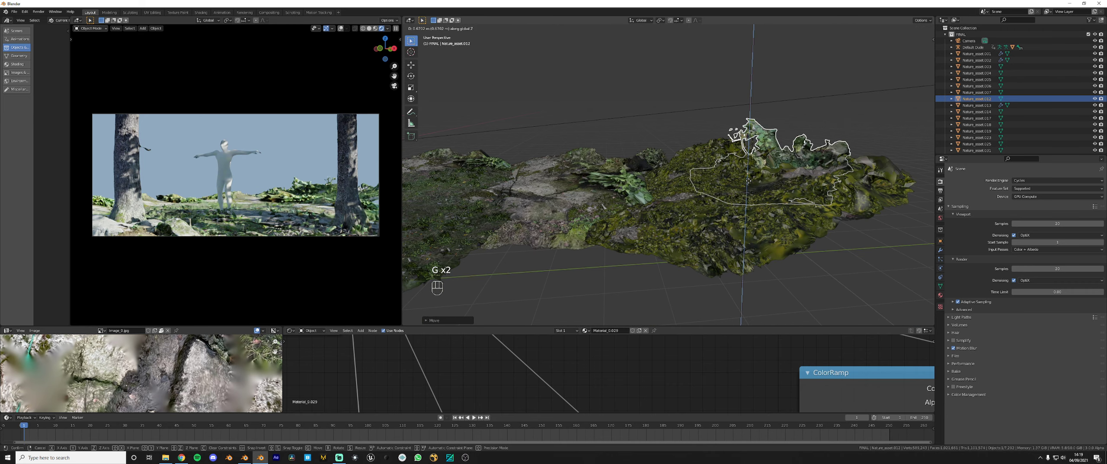
pyautogui.click(752, 183)
pyautogui.press('s')
pyautogui.click(841, 174)
pyautogui.press('g')
pyautogui.press('z')
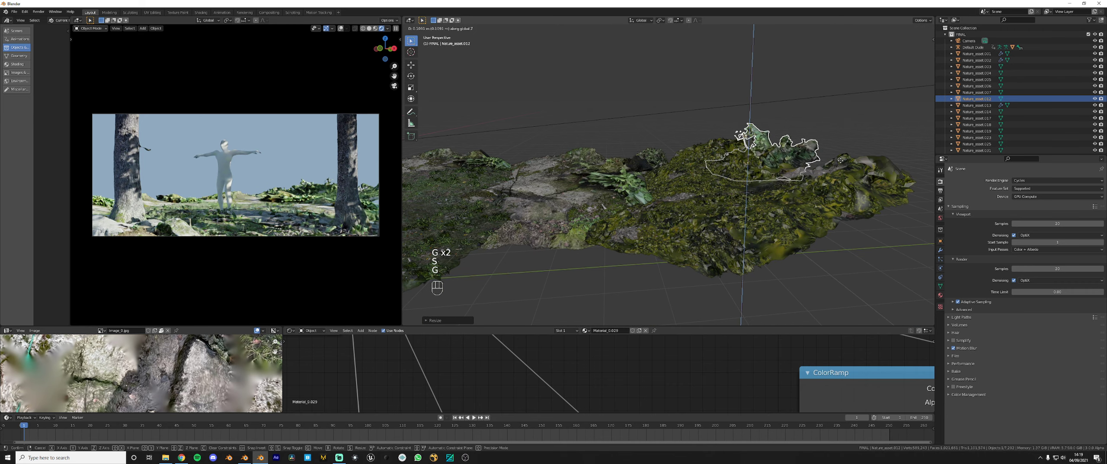
pyautogui.click(841, 169)
# Rotate the leafy plant patch freely and reposition it on the mossy slope
pyautogui.press('r')
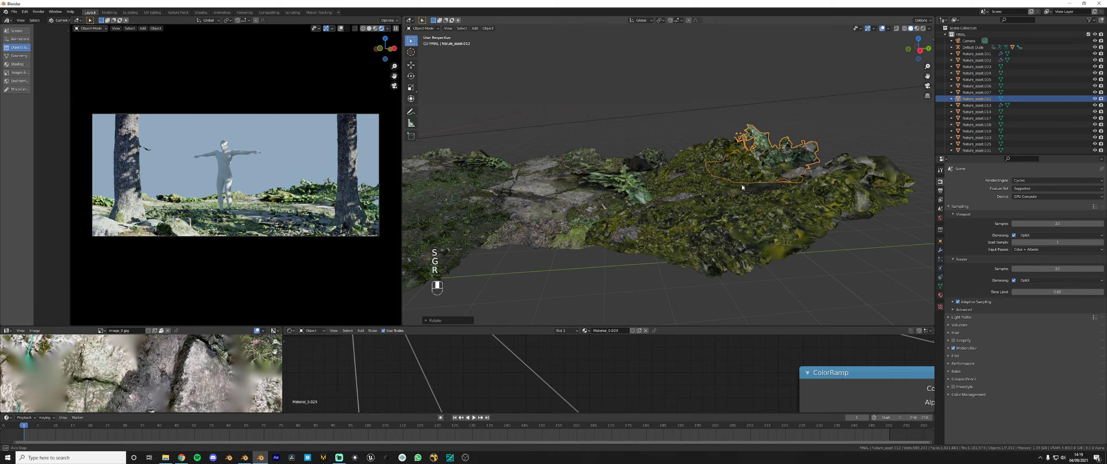
pyautogui.moveTo(742, 187); pyautogui.dragTo(739, 191, button='middle')
pyautogui.press('KP_7')
pyautogui.press('r')
pyautogui.press('r')
pyautogui.click(697, 151)
pyautogui.moveTo(697, 152); pyautogui.dragTo(640, 113, button='middle')
pyautogui.press('g')
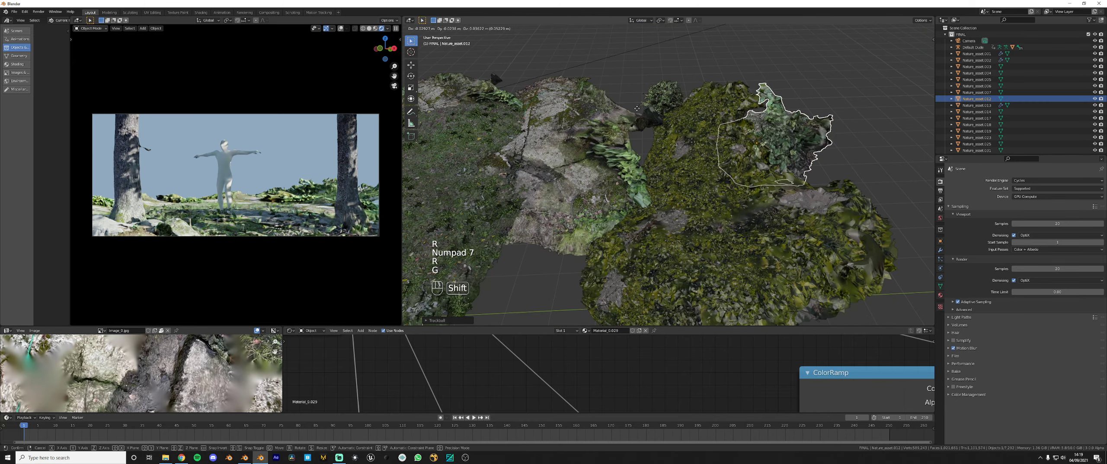
pyautogui.click(658, 123)
# Turn the leafy plant patch, move it behind the fern-edged rock, and adjust its height along Z
pyautogui.moveTo(671, 175); pyautogui.dragTo(586, 173, button='middle')
pyautogui.press('KP_7')
pyautogui.press('r')
pyautogui.click(675, 173)
pyautogui.press('g')
pyautogui.click(496, 195)
pyautogui.press('r')
pyautogui.click(545, 190)
pyautogui.press('g')
pyautogui.press('z')
pyautogui.click(563, 173)
# Isolate the leafy plant patch and delete a section of its mesh in Edit Mode, and tilt the patch slightly in Object Mode
pyautogui.press('Tab')
pyautogui.press('KP_Divide')
pyautogui.moveTo(480, 122); pyautogui.dragTo(570, 171)
pyautogui.press('x')
pyautogui.click(559, 169)
pyautogui.press('KP_Divide')
pyautogui.press('Tab')
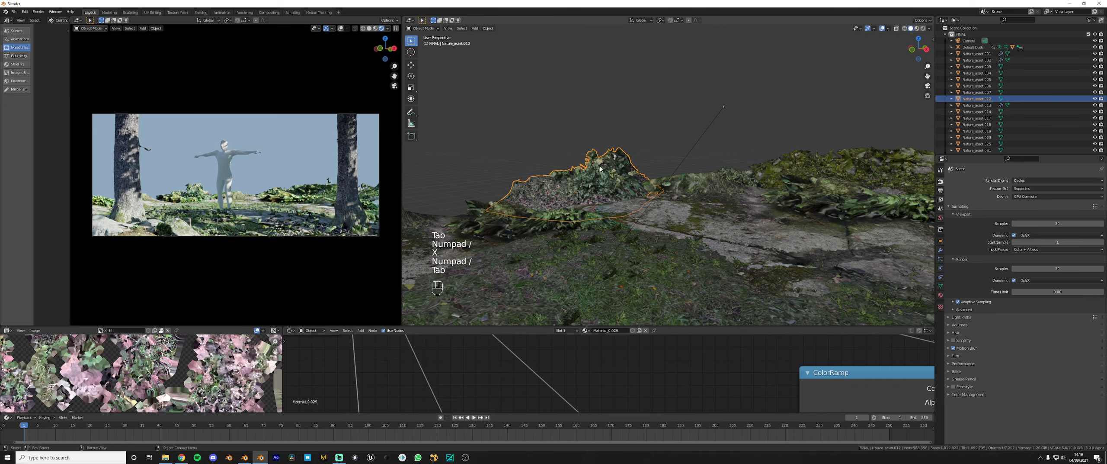
pyautogui.press('r')
pyautogui.press('r')
pyautogui.click(642, 159)
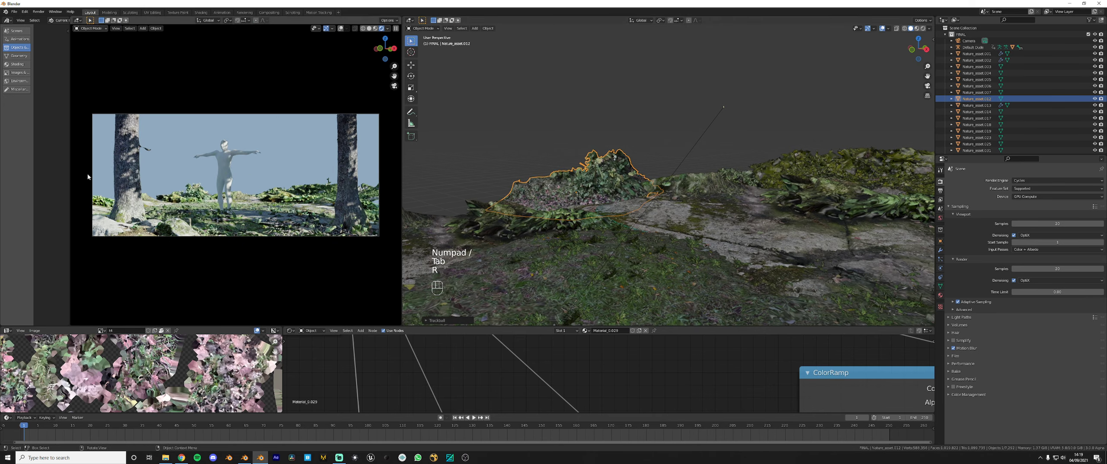
# Create a linked duplicate of the far background rock, place it over the mossy patch and scale it up
pyautogui.scroll(-5, 718, 194)
pyautogui.moveTo(722, 195); pyautogui.dragTo(610, 256, button='middle')
pyautogui.click(691, 236)
pyautogui.click(655, 243)
pyautogui.hotkey('alt', 'd')
pyautogui.click(760, 215)
pyautogui.press('s')
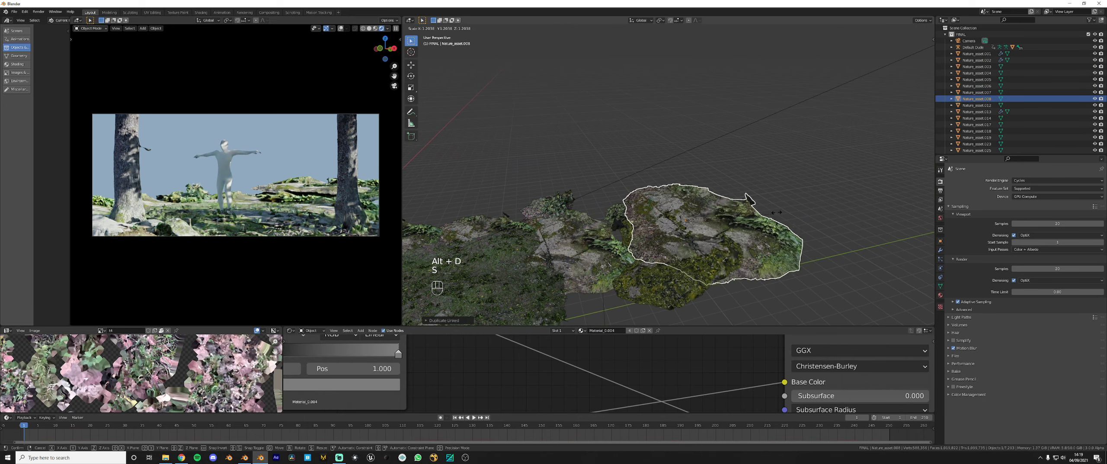
pyautogui.click(777, 212)
# Rotate the duplicated rock freely, enlarge it further and move it into place as a distant hill
pyautogui.press('r')
pyautogui.press('r')
pyautogui.press('s')
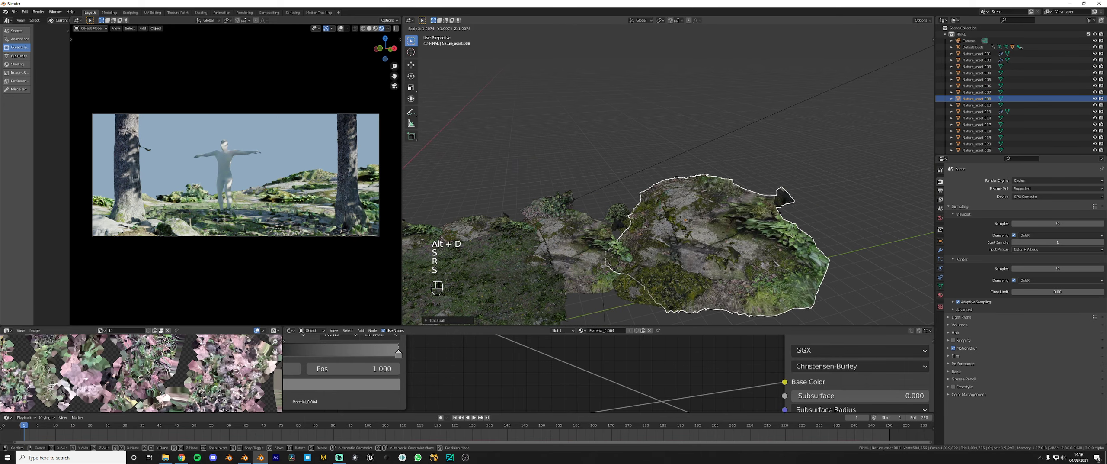
pyautogui.click(789, 212)
pyautogui.press('g')
pyautogui.click(813, 210)
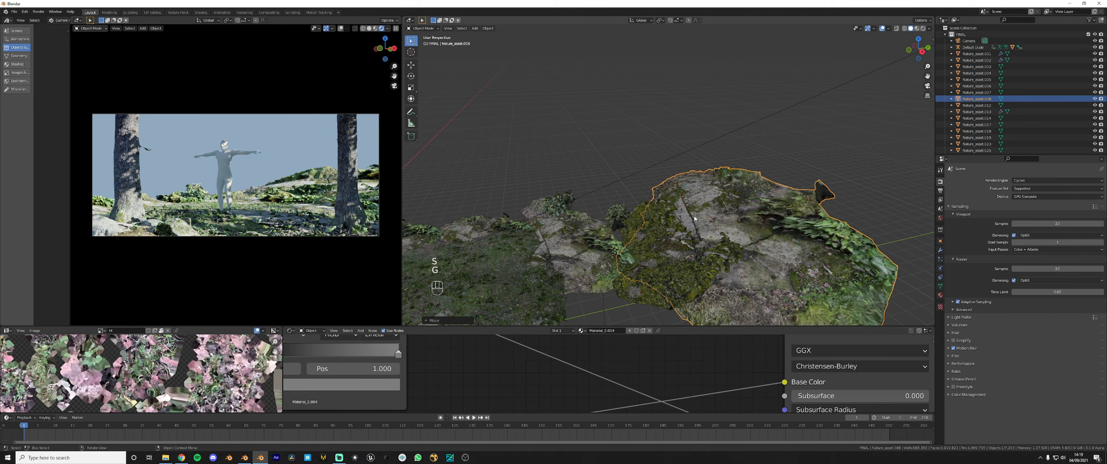
# Duplicate the enlarged rock in top view, rotate the copy and place it beside the original as another hill
pyautogui.press('KP_7')
pyautogui.hotkey('shift', 'd')
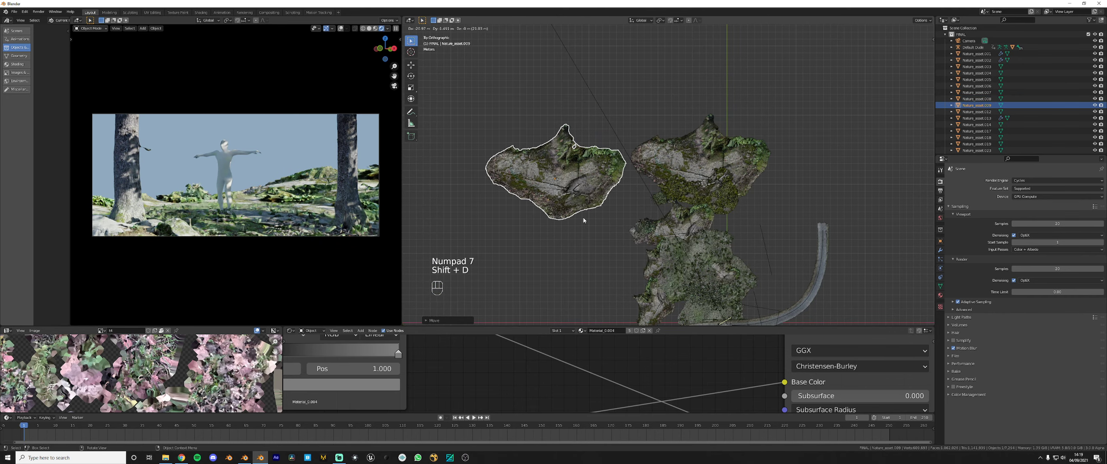
pyautogui.click(583, 221)
pyautogui.press('r')
pyautogui.click(670, 184)
pyautogui.press('g')
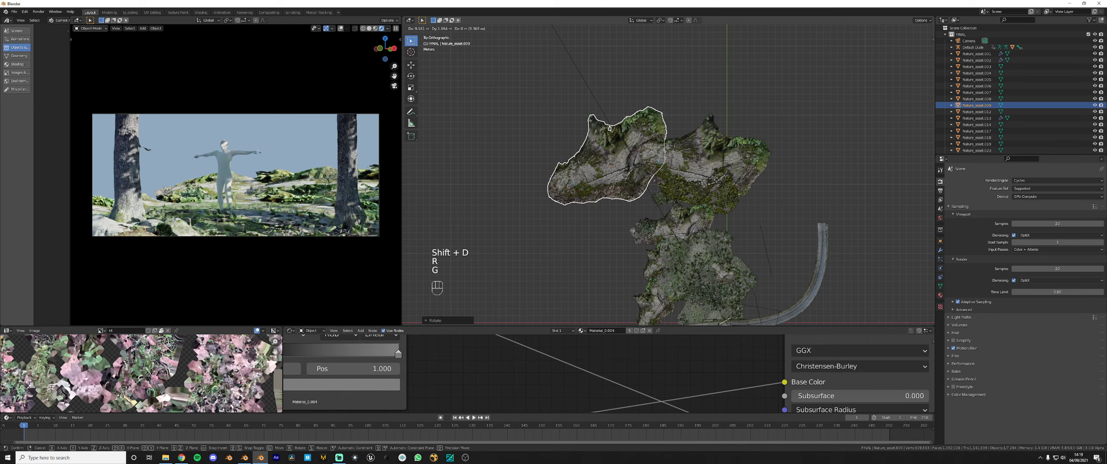
pyautogui.click(715, 189)
# Rotate and scale the second hill rock and set it slightly apart from the first one
pyautogui.press('r')
pyautogui.click(726, 181)
pyautogui.press('s')
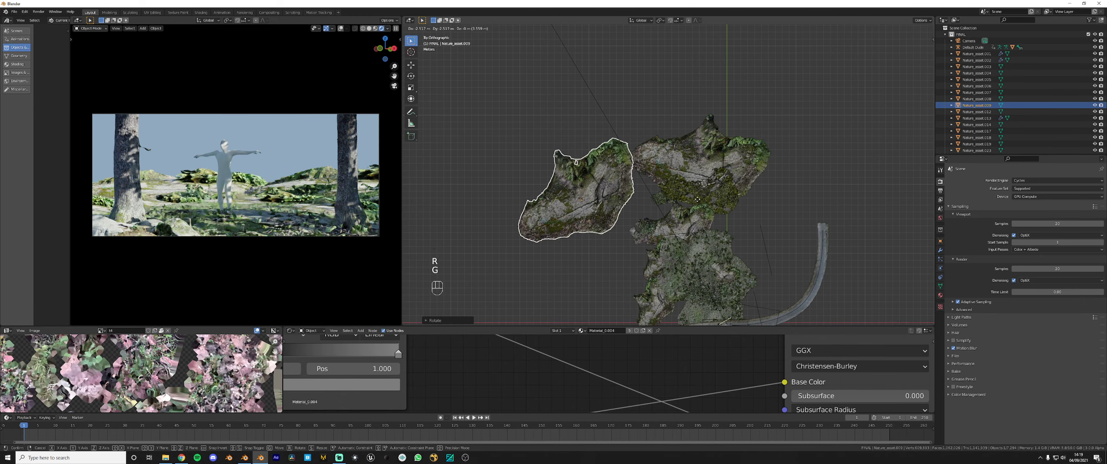
pyautogui.click(686, 254)
pyautogui.press('g')
pyautogui.click(673, 285)
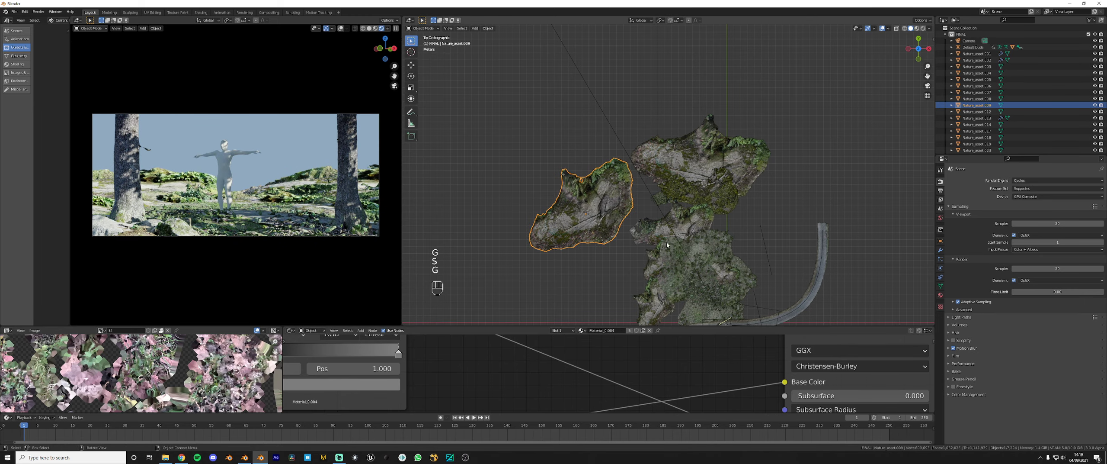
# Check the scene from outside the camera, return to the camera view and switch its viewport to Solid shading
pyautogui.moveTo(666, 241); pyautogui.dragTo(674, 200, button='middle')
pyautogui.moveTo(168, 174); pyautogui.dragTo(175, 187, button='middle')
pyautogui.moveTo(256, 217); pyautogui.dragTo(246, 208, button='middle')
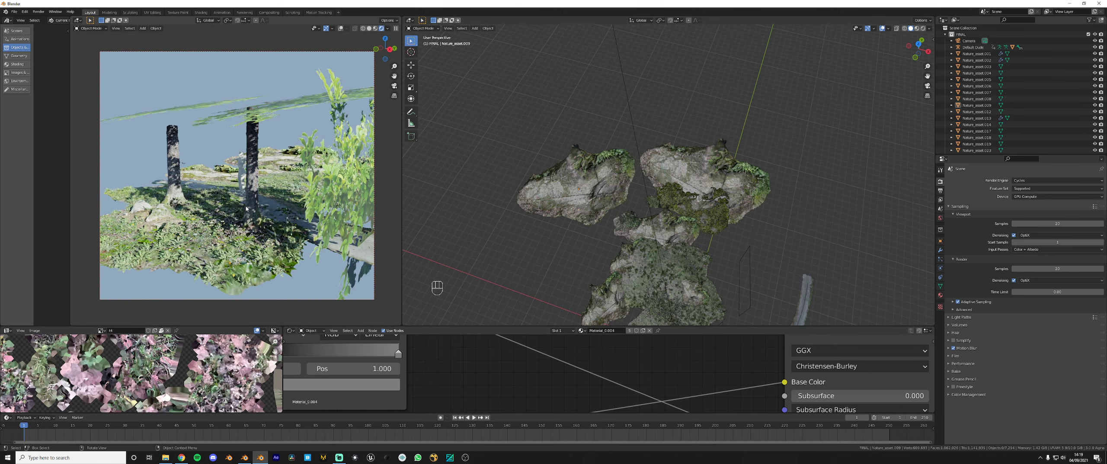
pyautogui.press('KP_0')
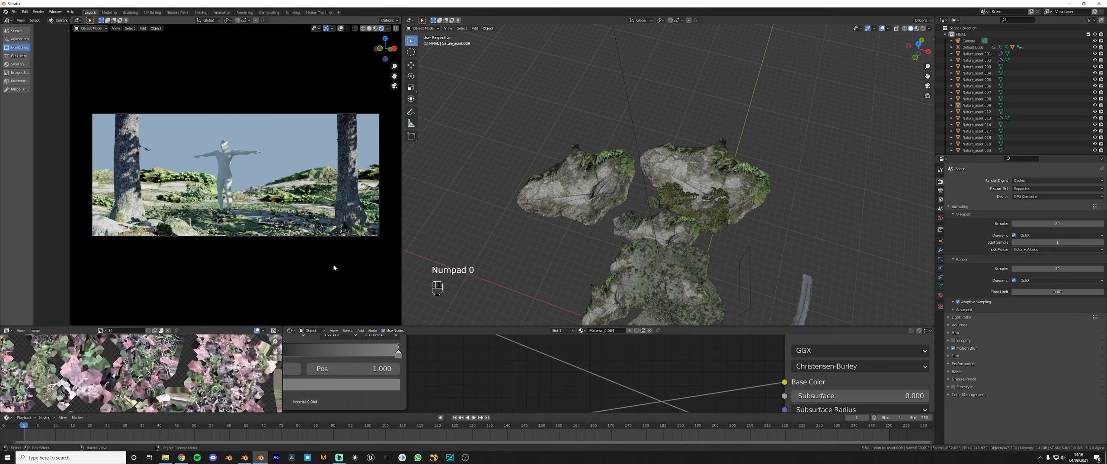
pyautogui.click(388, 217)
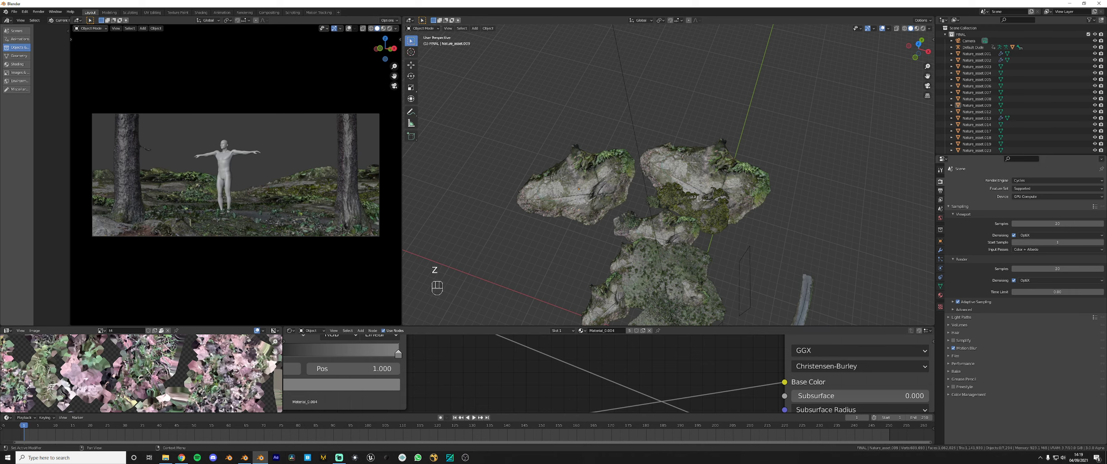